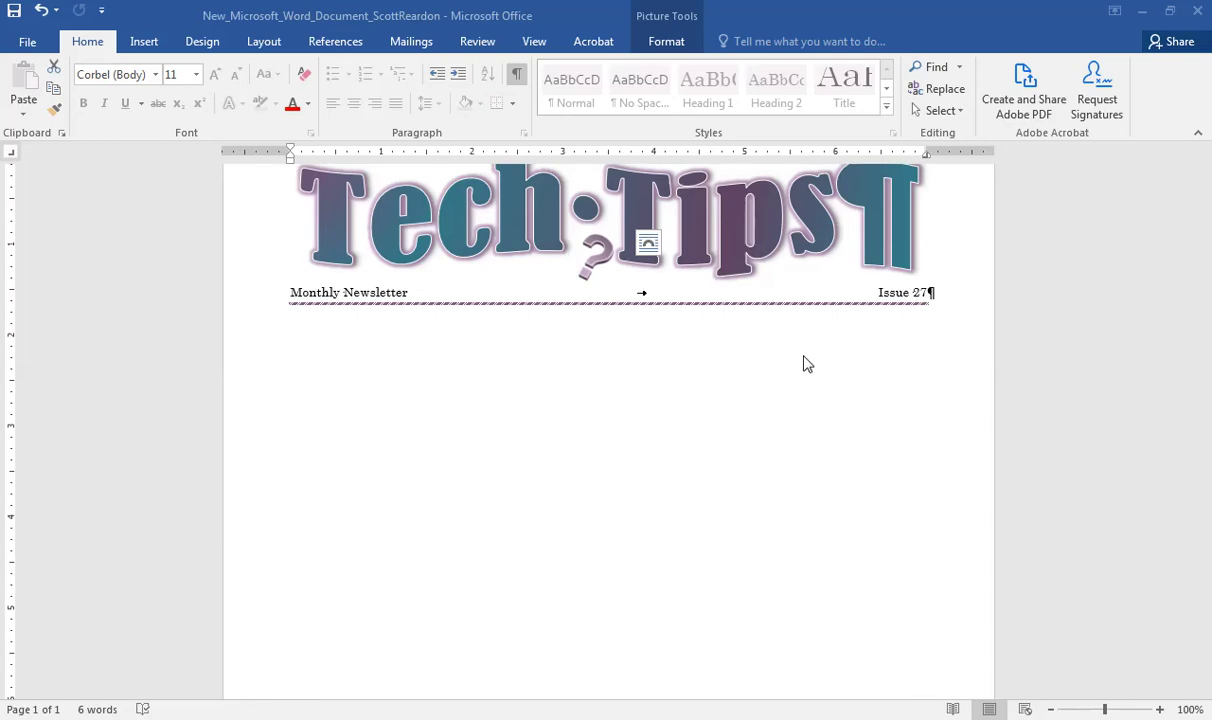
# Add a blank paragraph below the "Issue 27" line and clear its formatting
pyautogui.click(929, 291)
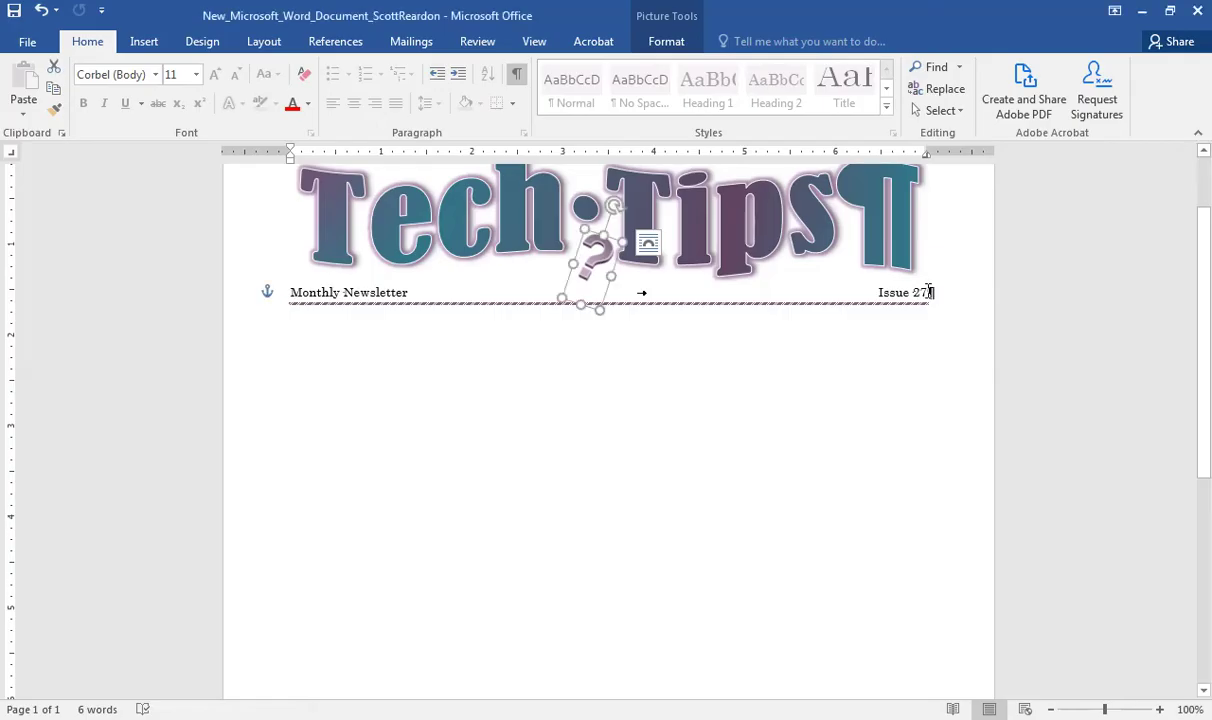
pyautogui.click(928, 309)
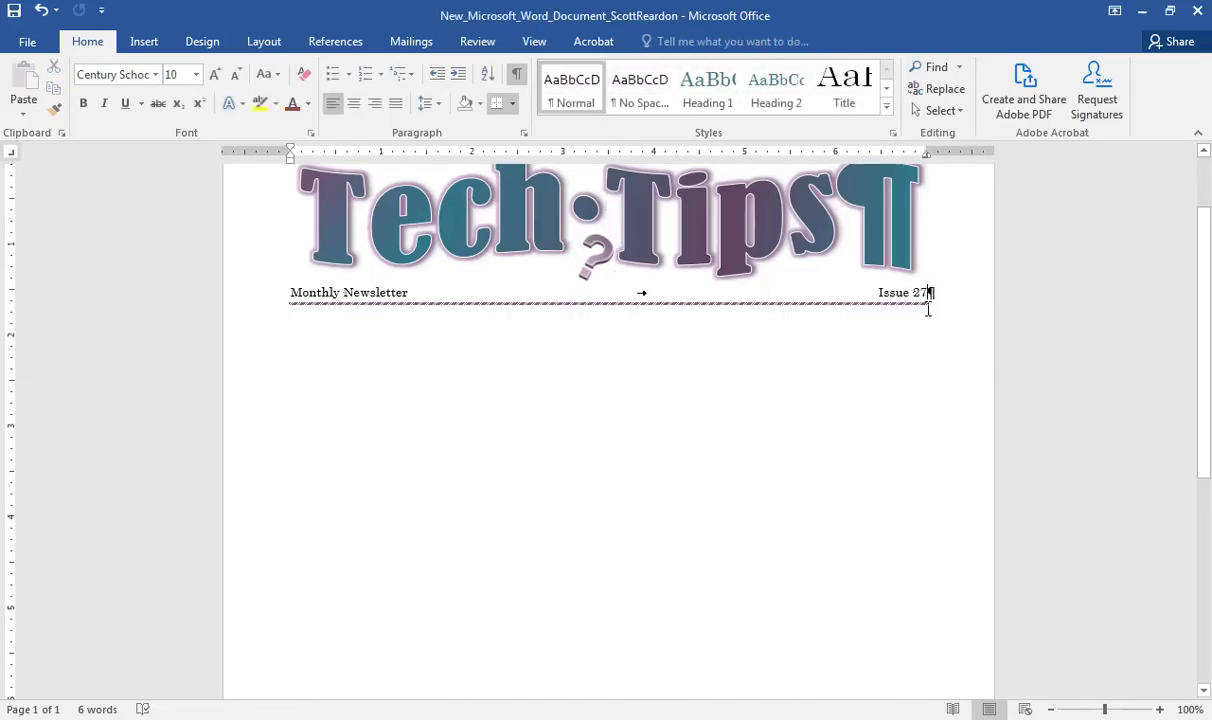
pyautogui.press('Return')
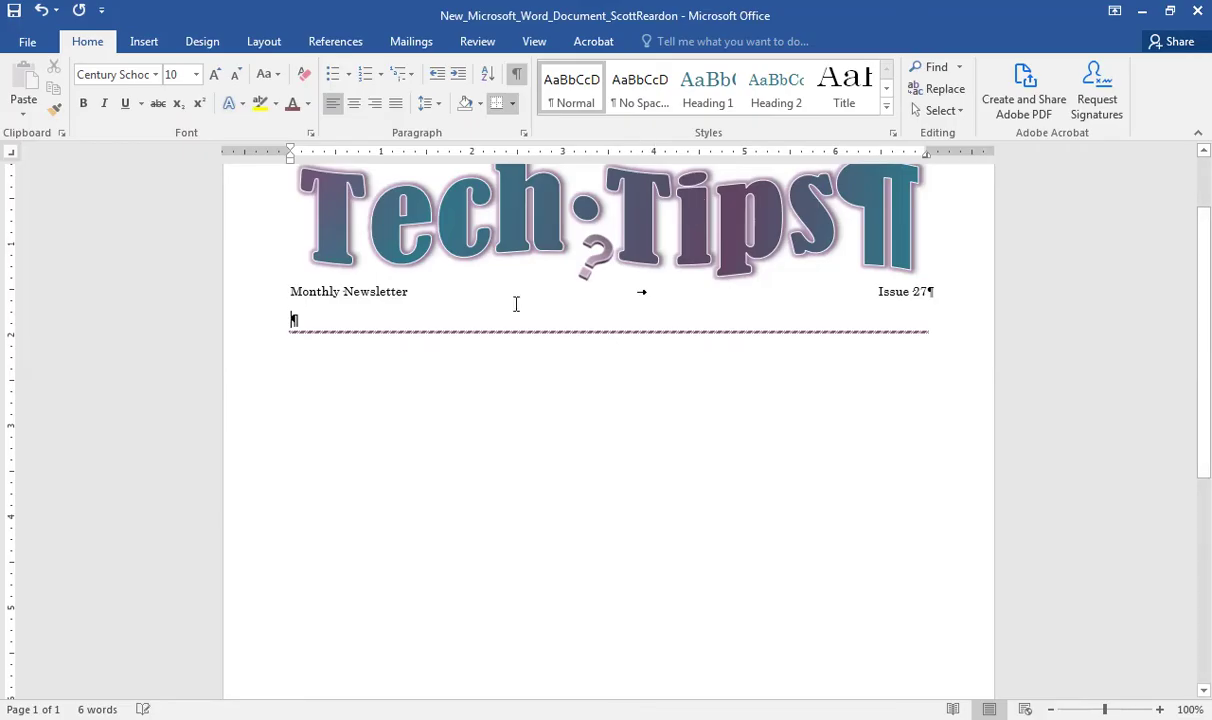
pyautogui.click(302, 76)
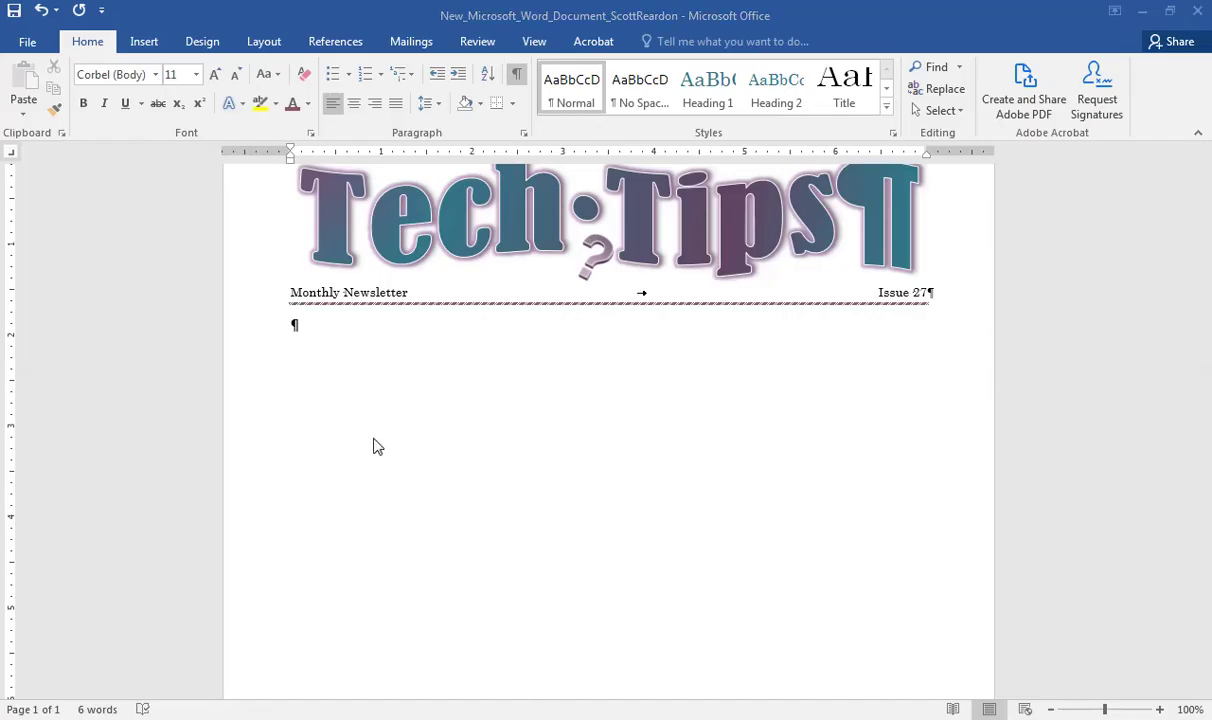
# Apply Heading 1 to the blank paragraph below the border, make it 12 pt bold, and update the style to match
pyautogui.click(295, 332)
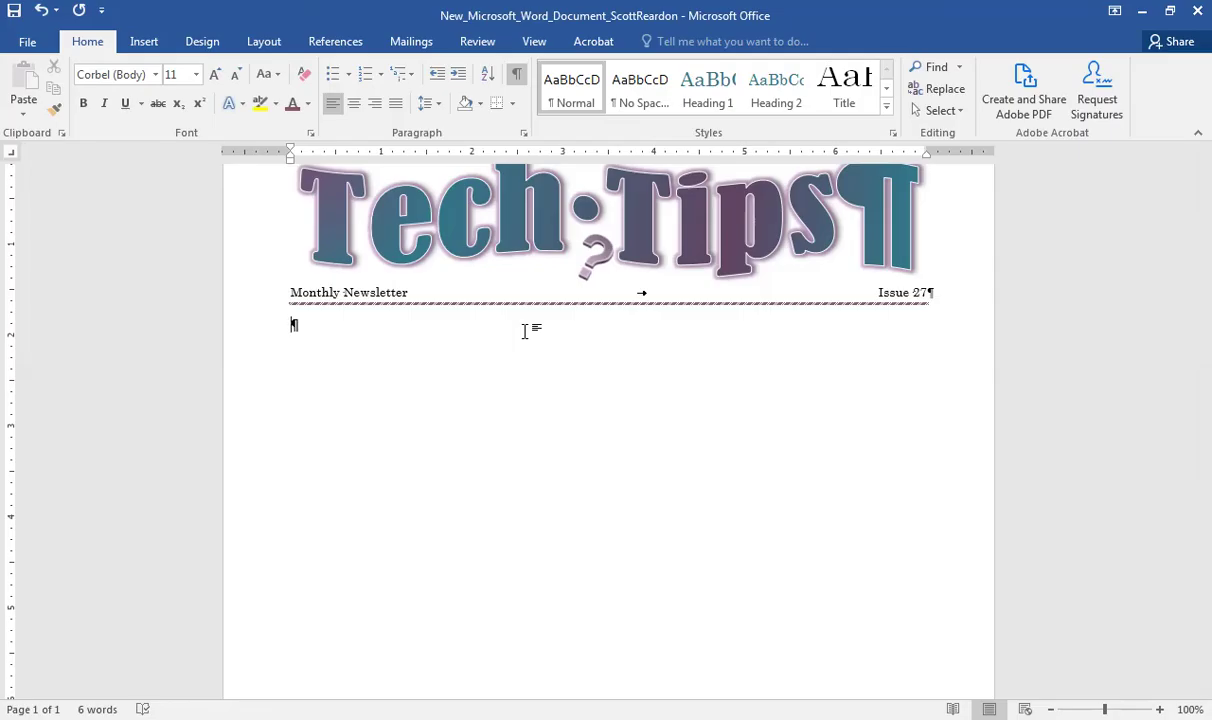
pyautogui.click(701, 103)
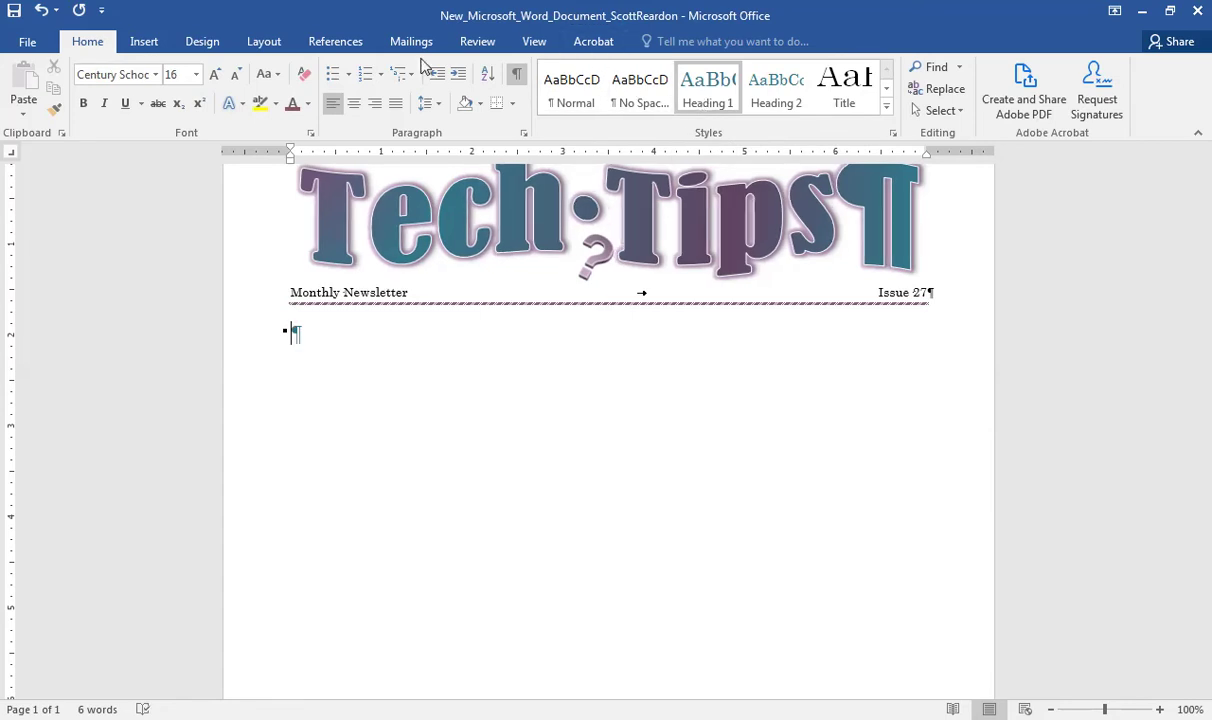
pyautogui.click(197, 78)
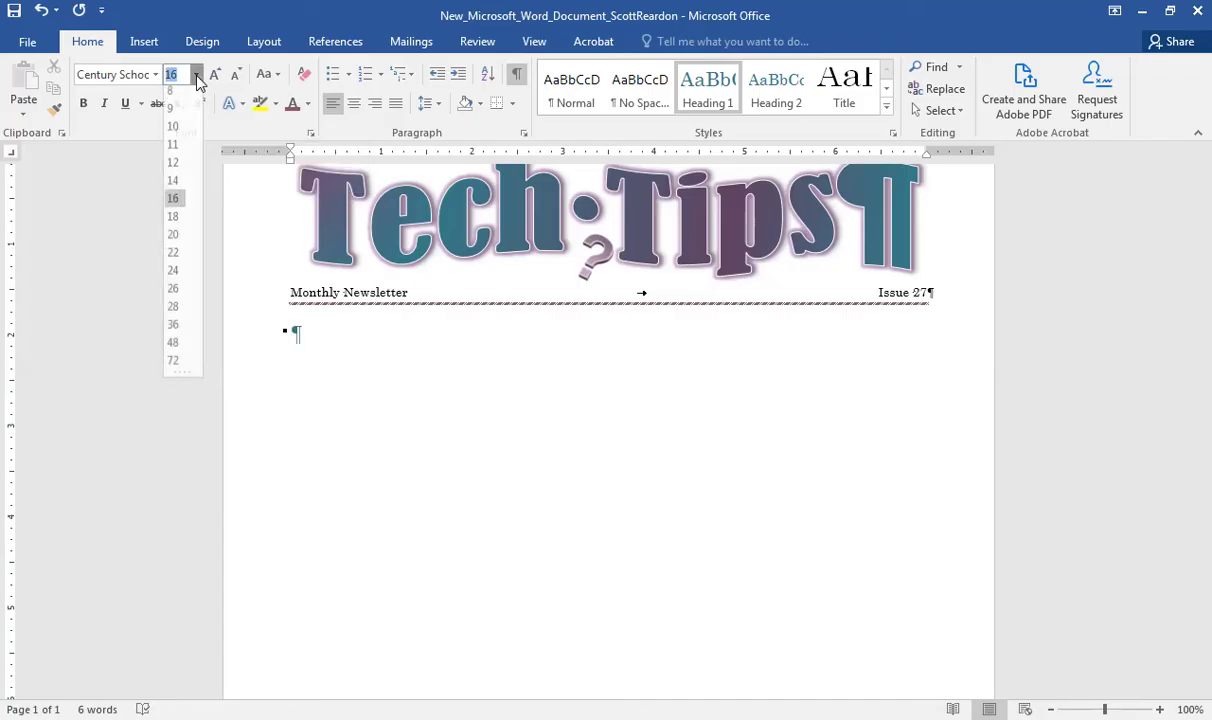
pyautogui.click(173, 168)
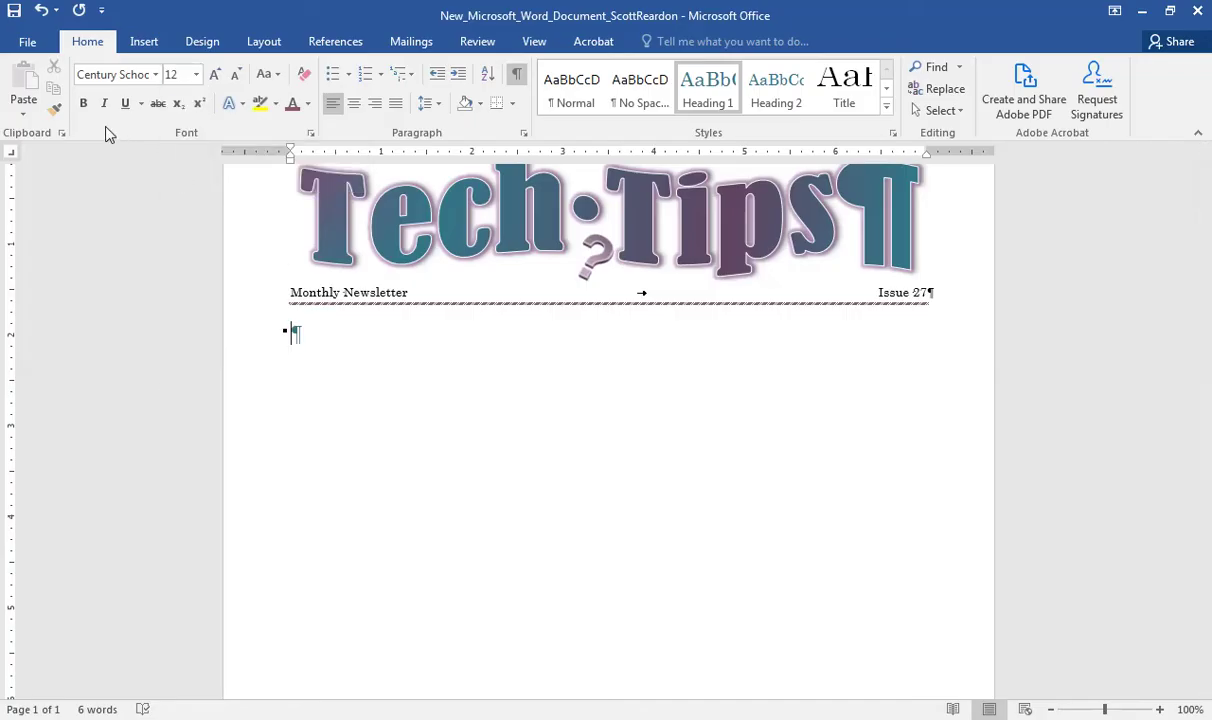
pyautogui.click(83, 105)
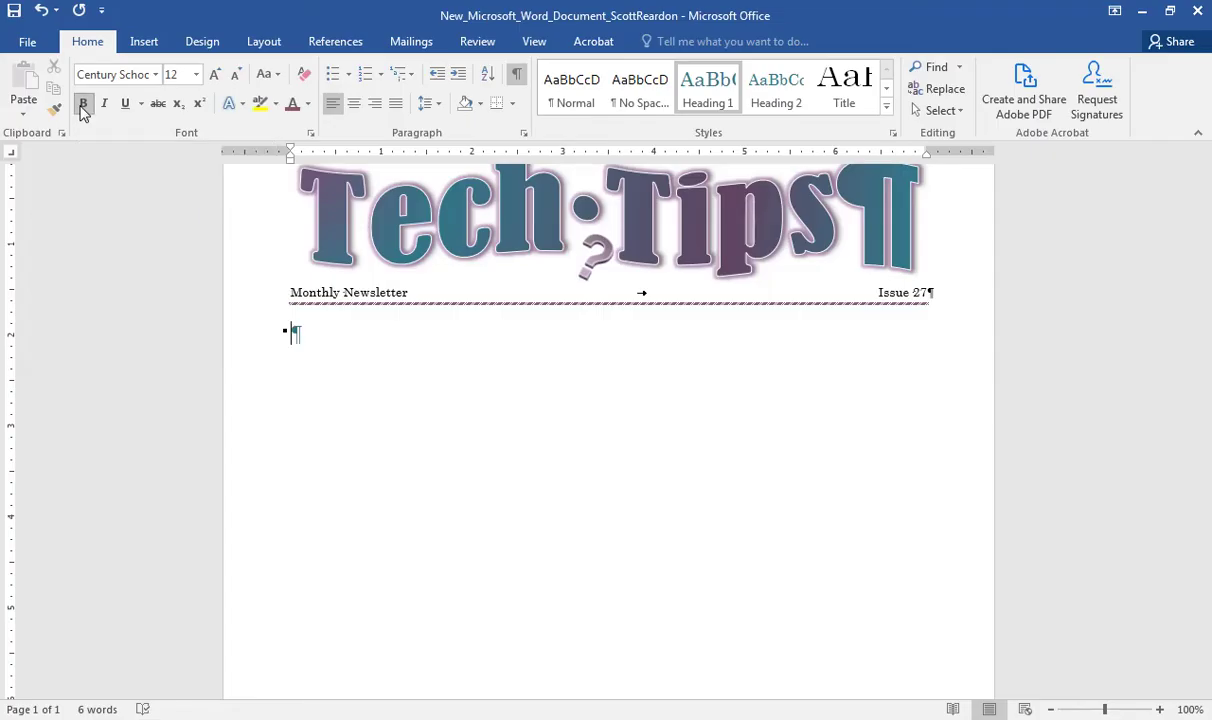
pyautogui.rightClick(709, 90)
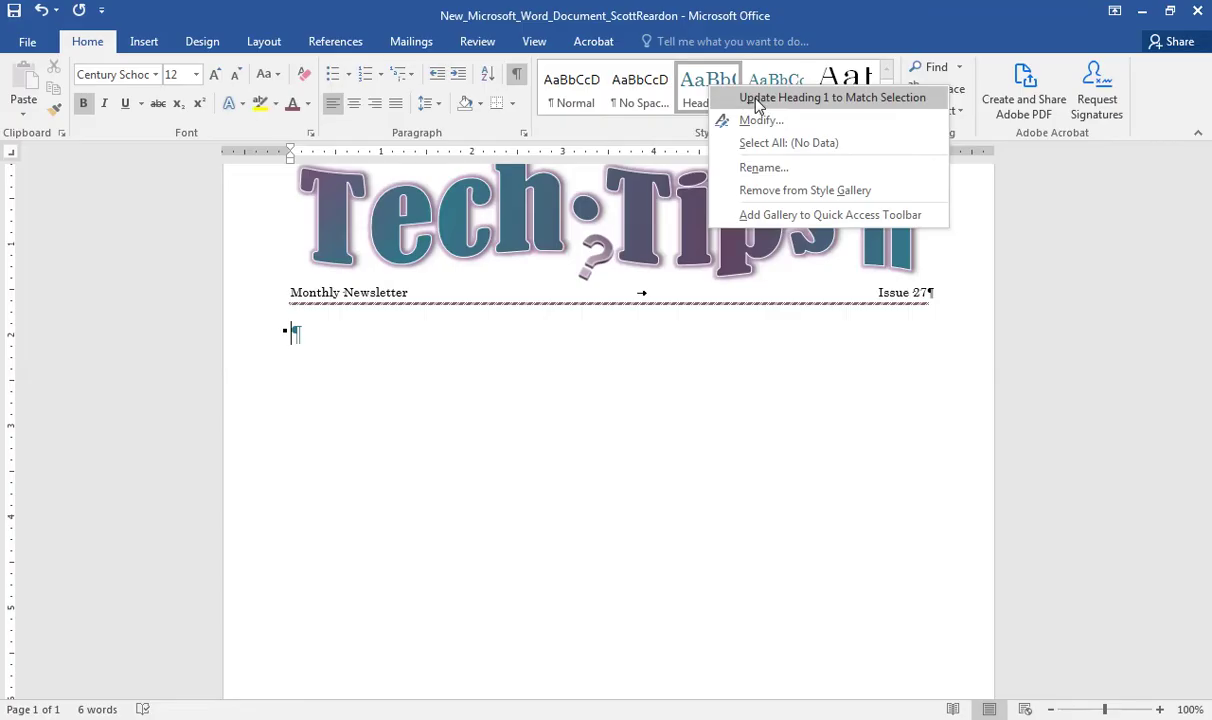
pyautogui.click(757, 98)
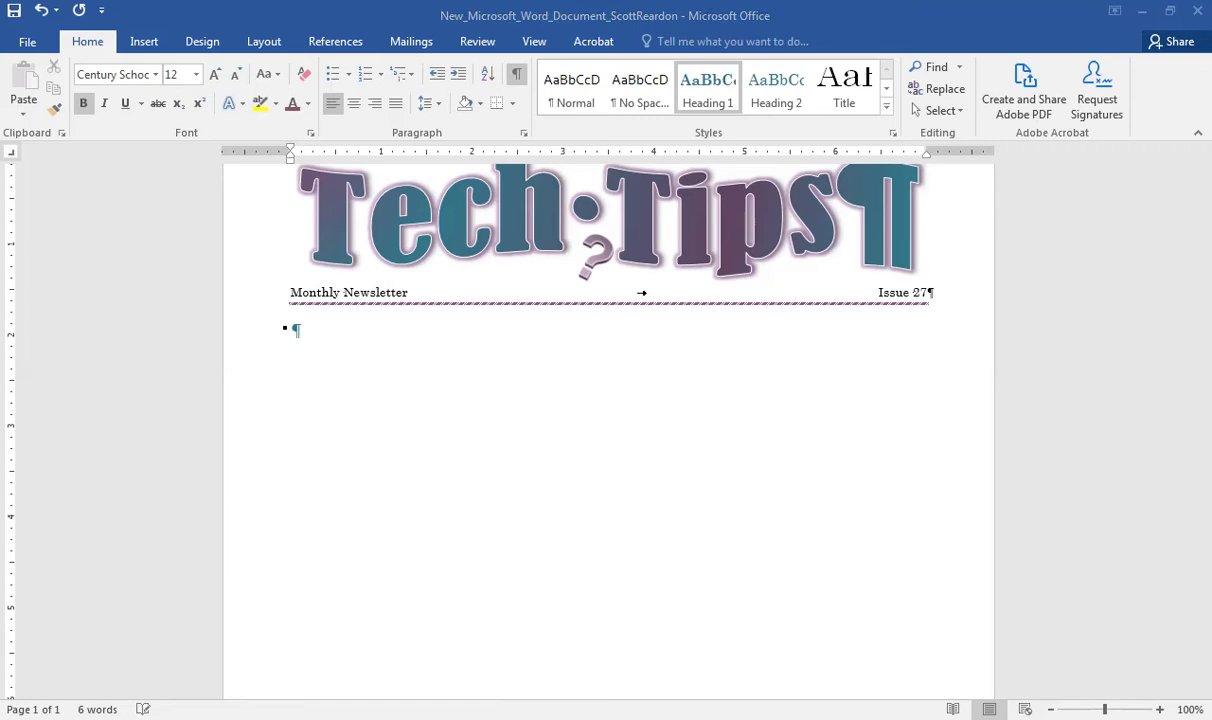
# Enter the heading "Avoid Malware Infections" and set its paragraph spacing to 18 pt before and 12 pt after
pyautogui.write('Avoid Malware  Infections')
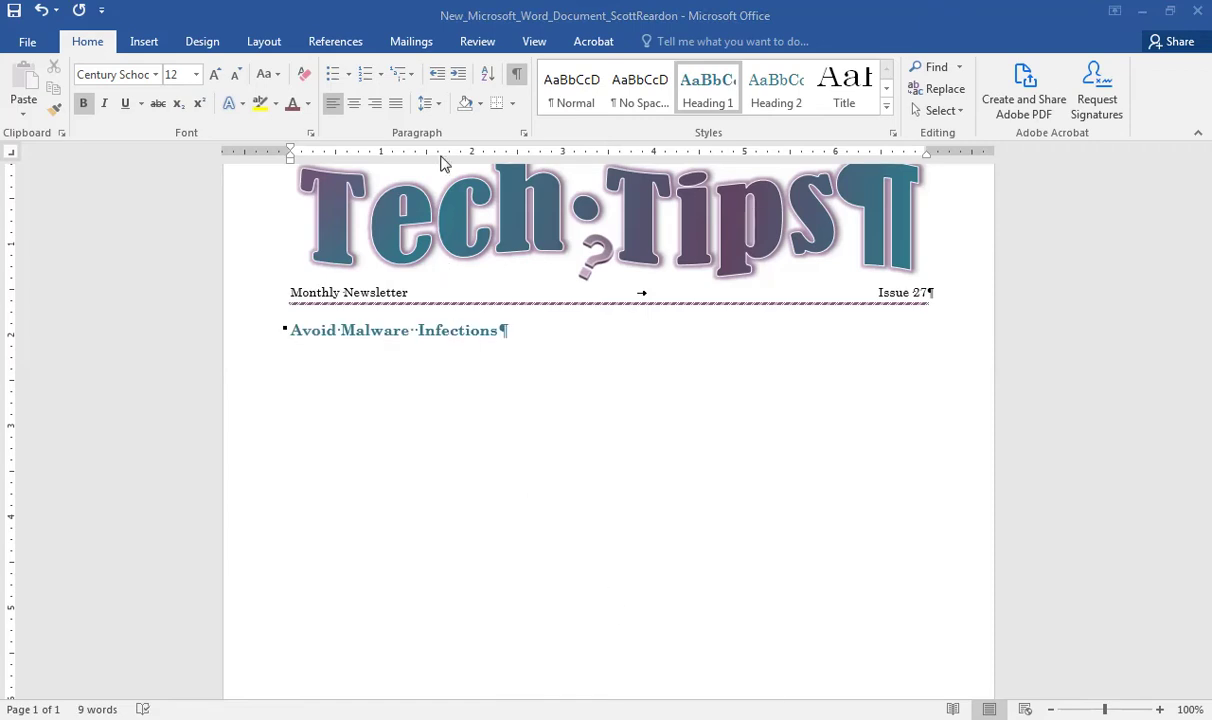
pyautogui.click(264, 44)
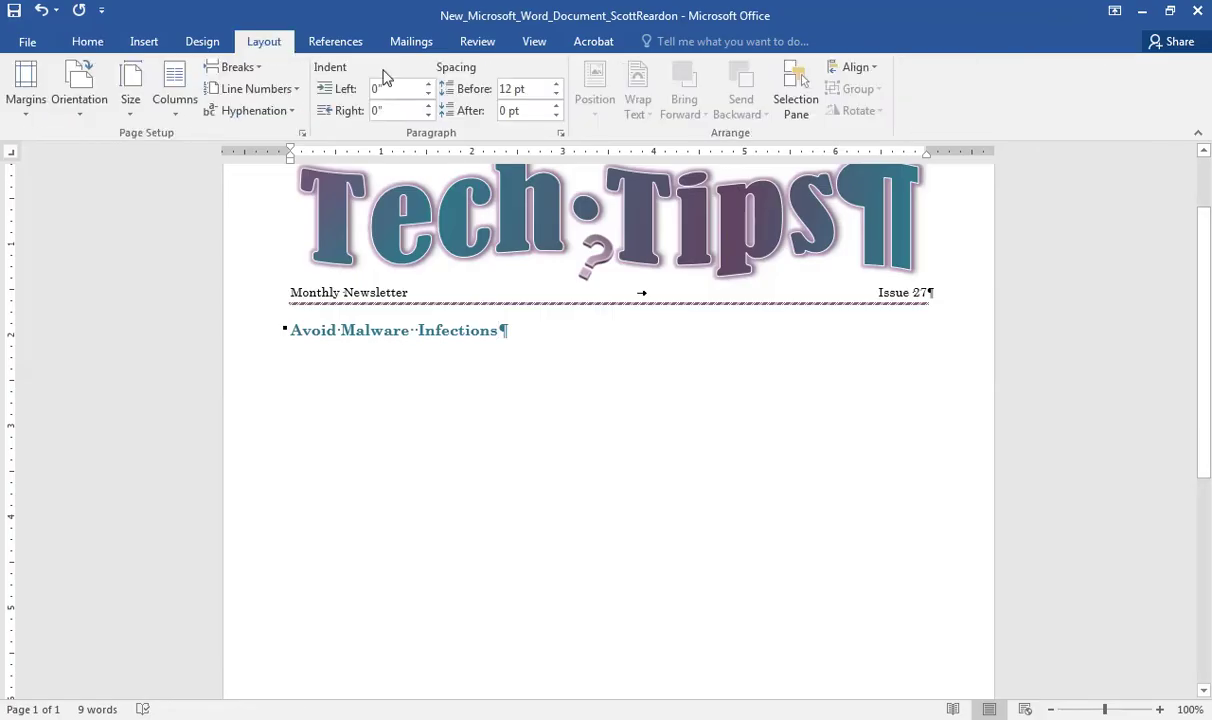
pyautogui.click(557, 88)
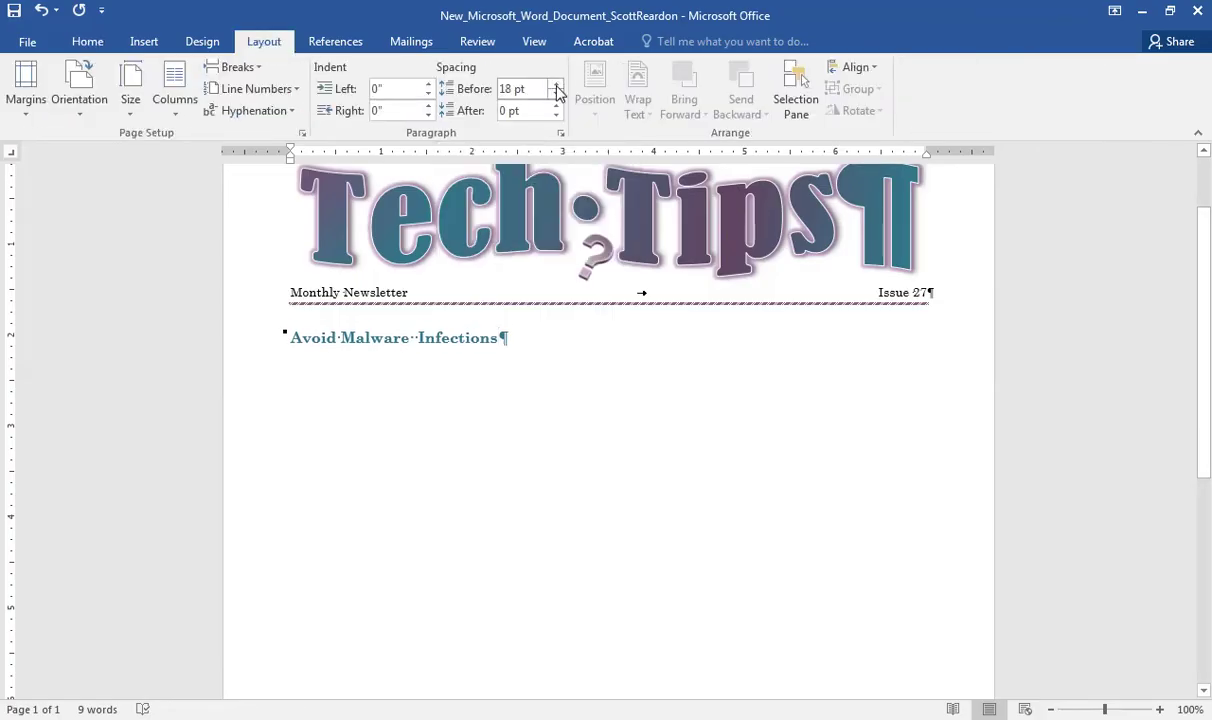
pyautogui.click(557, 107)
pyautogui.click(557, 107)
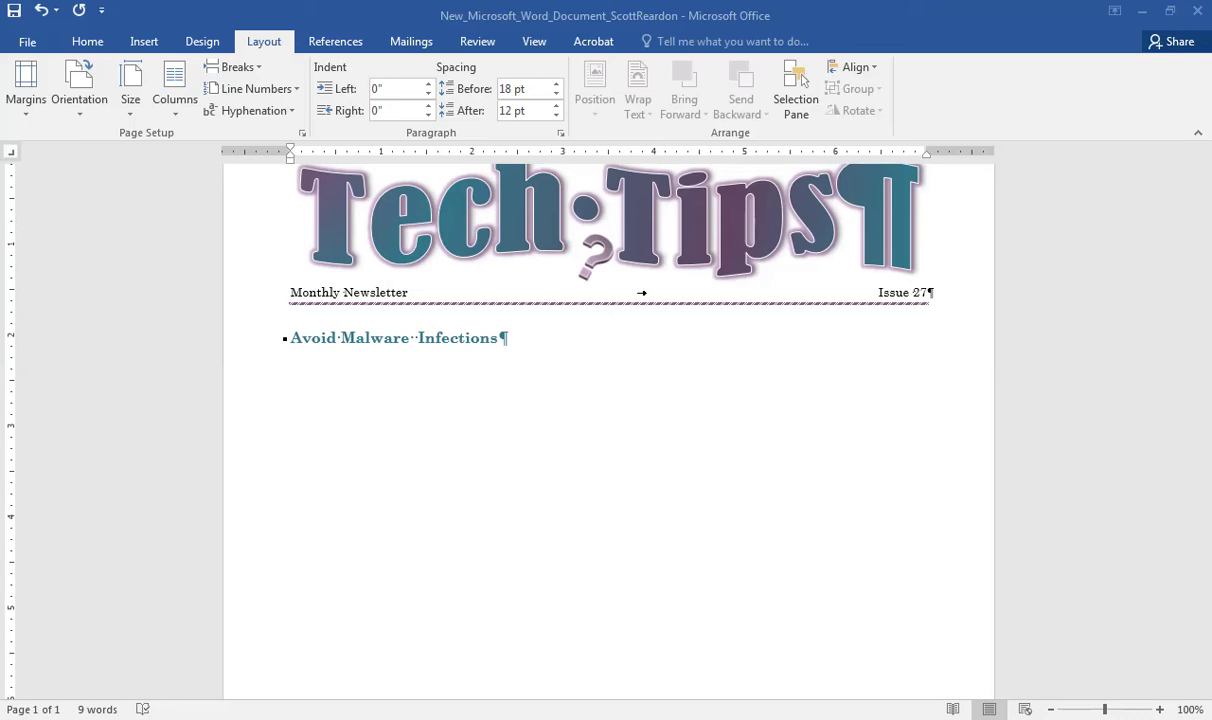
# Show the section number on the status bar
pyautogui.click(168, 712)
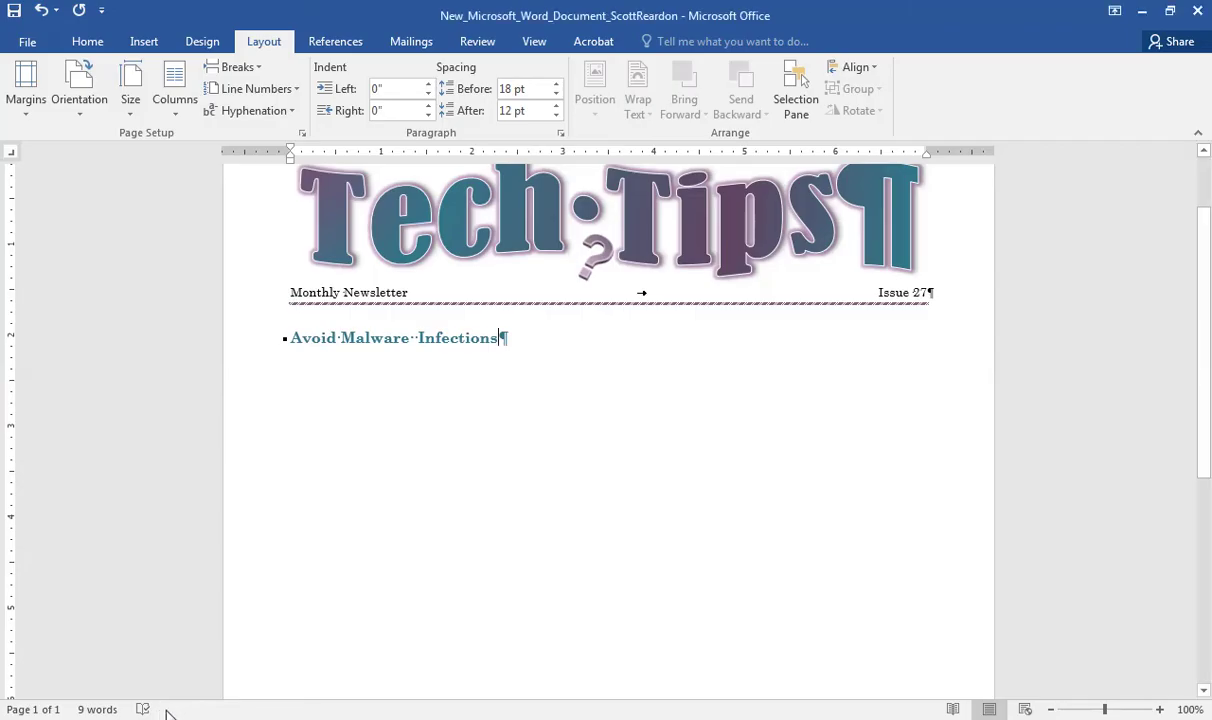
pyautogui.rightClick(168, 712)
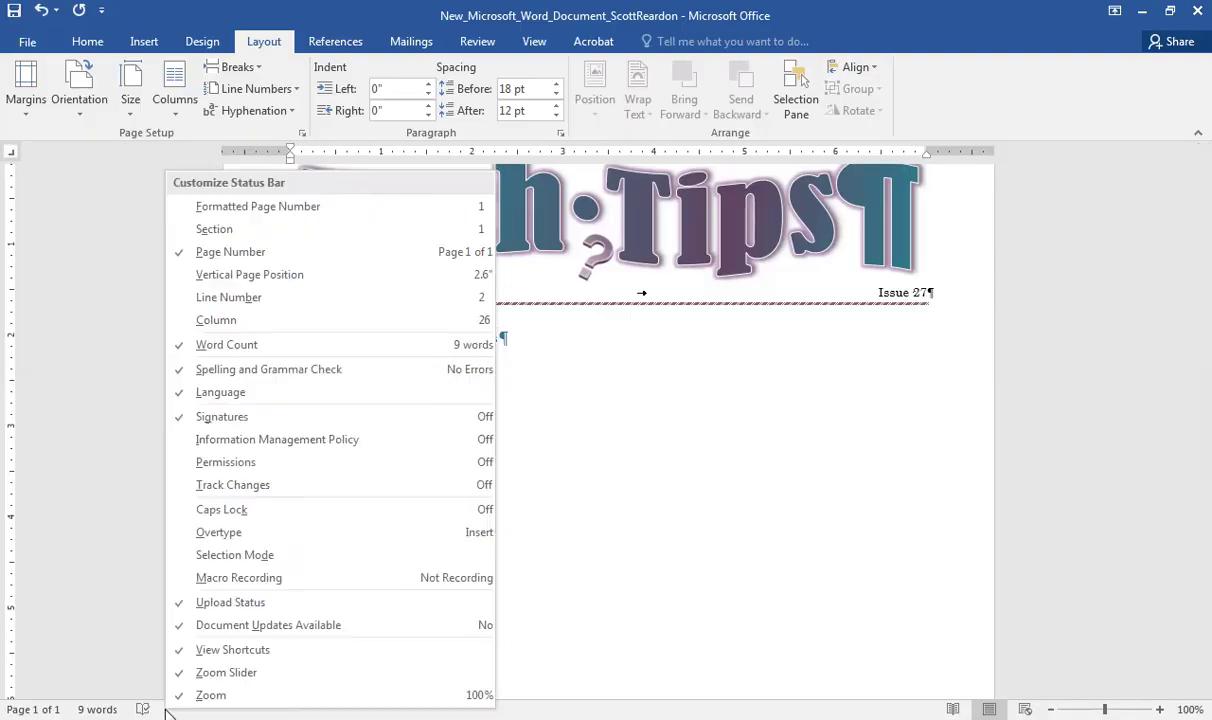
pyautogui.click(216, 233)
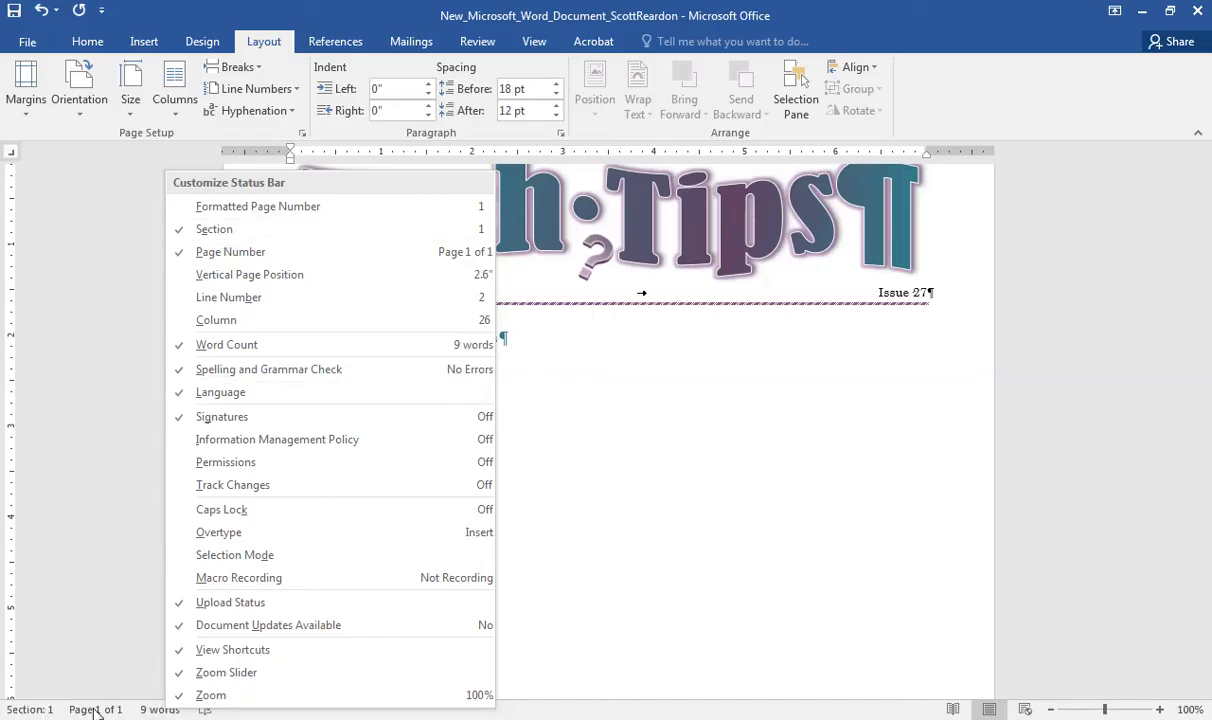
pyautogui.click(557, 445)
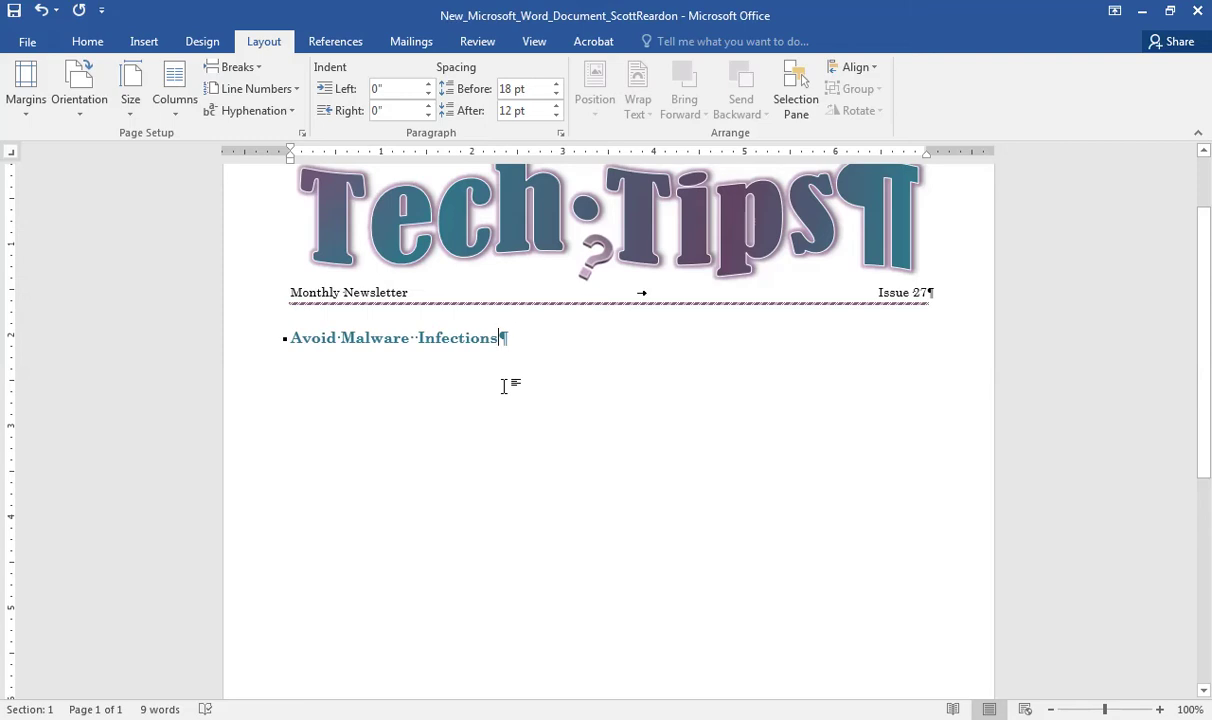
# Start a new paragraph below the "Avoid Malware Infections" heading and insert a continuous section break there
pyautogui.press('Return')
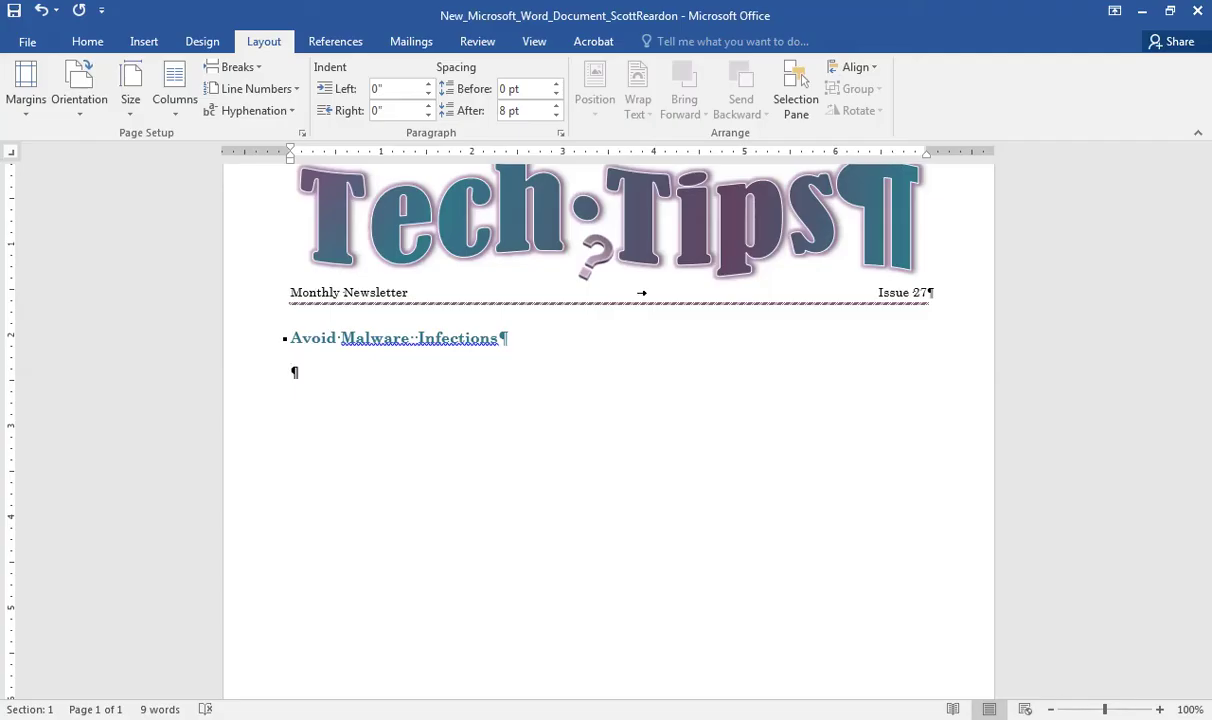
pyautogui.click(238, 67)
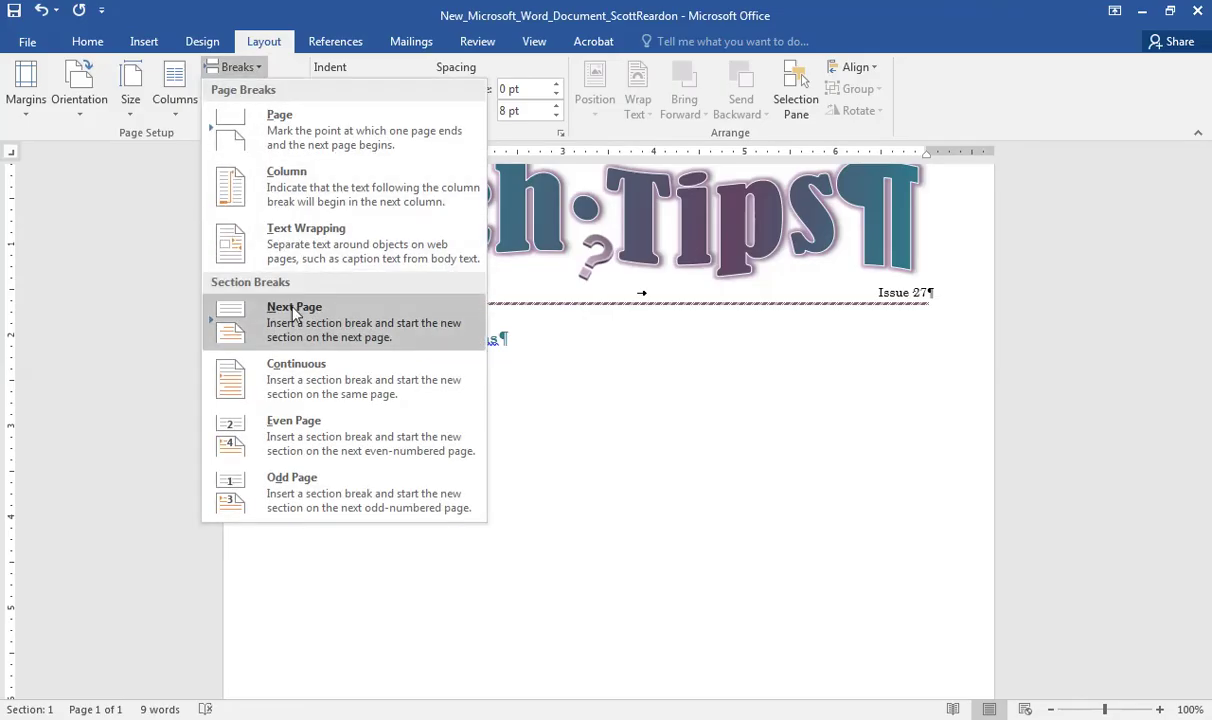
pyautogui.click(293, 384)
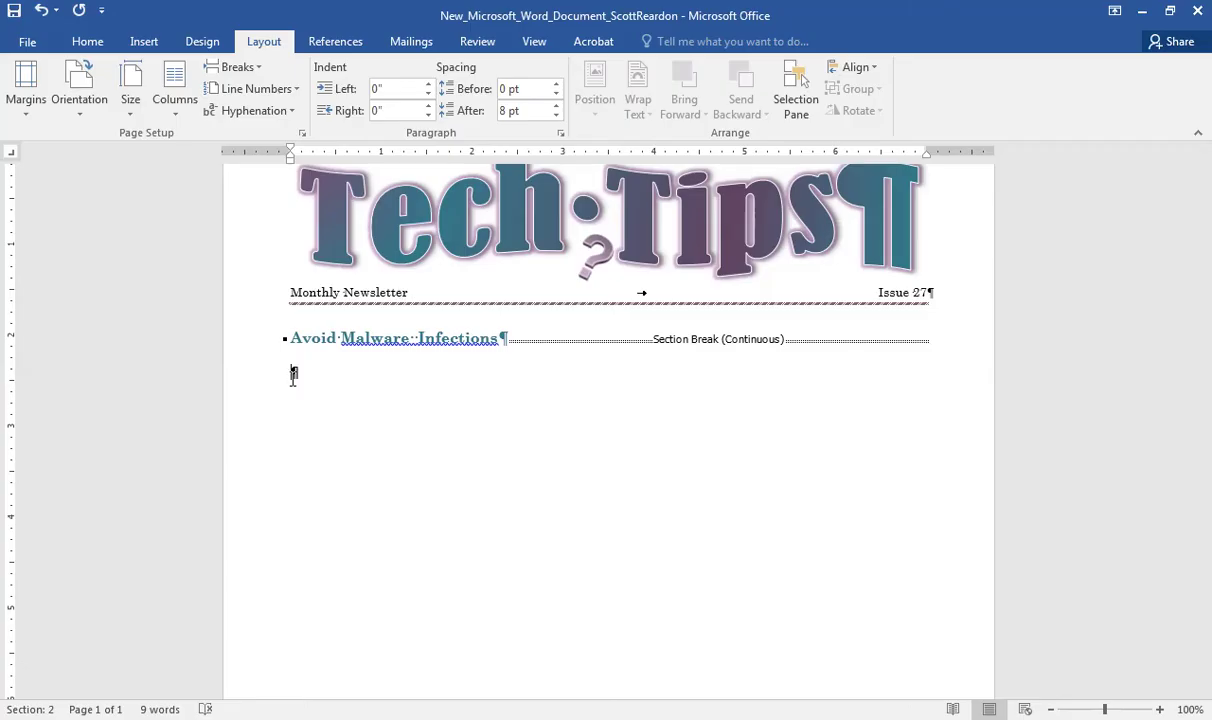
# Format the section below the continuous section break in three columns
pyautogui.click(228, 340)
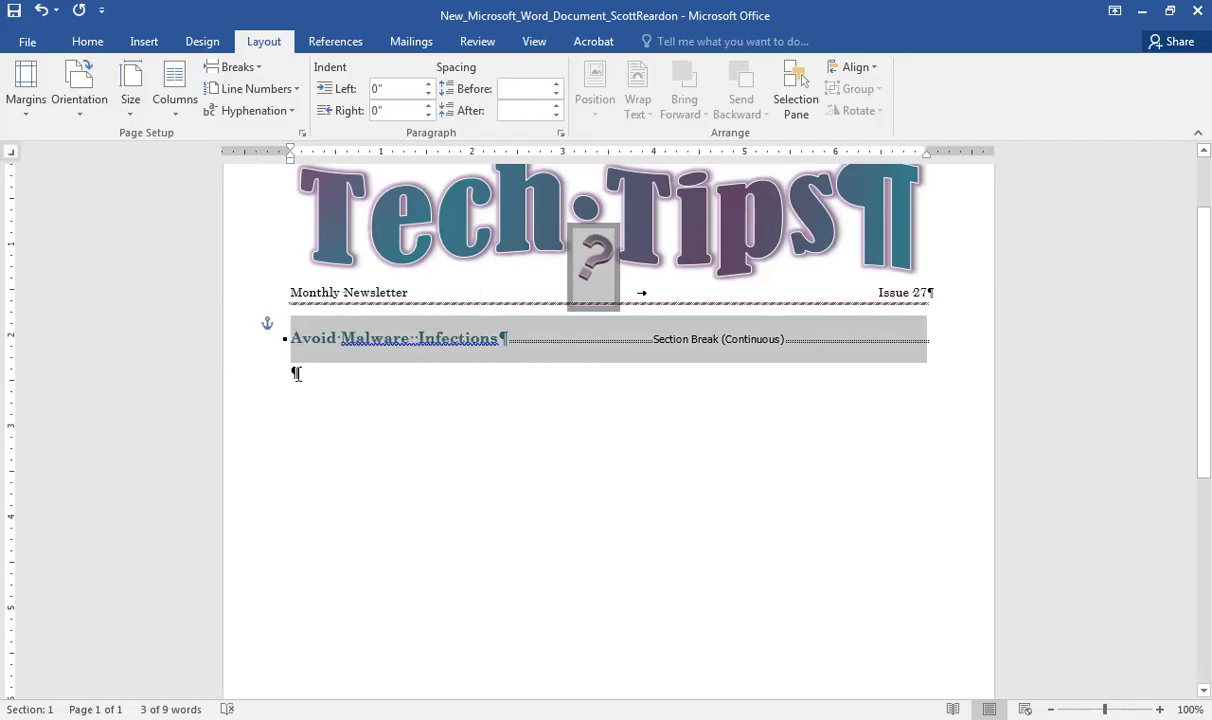
pyautogui.click(282, 355)
pyautogui.click(176, 117)
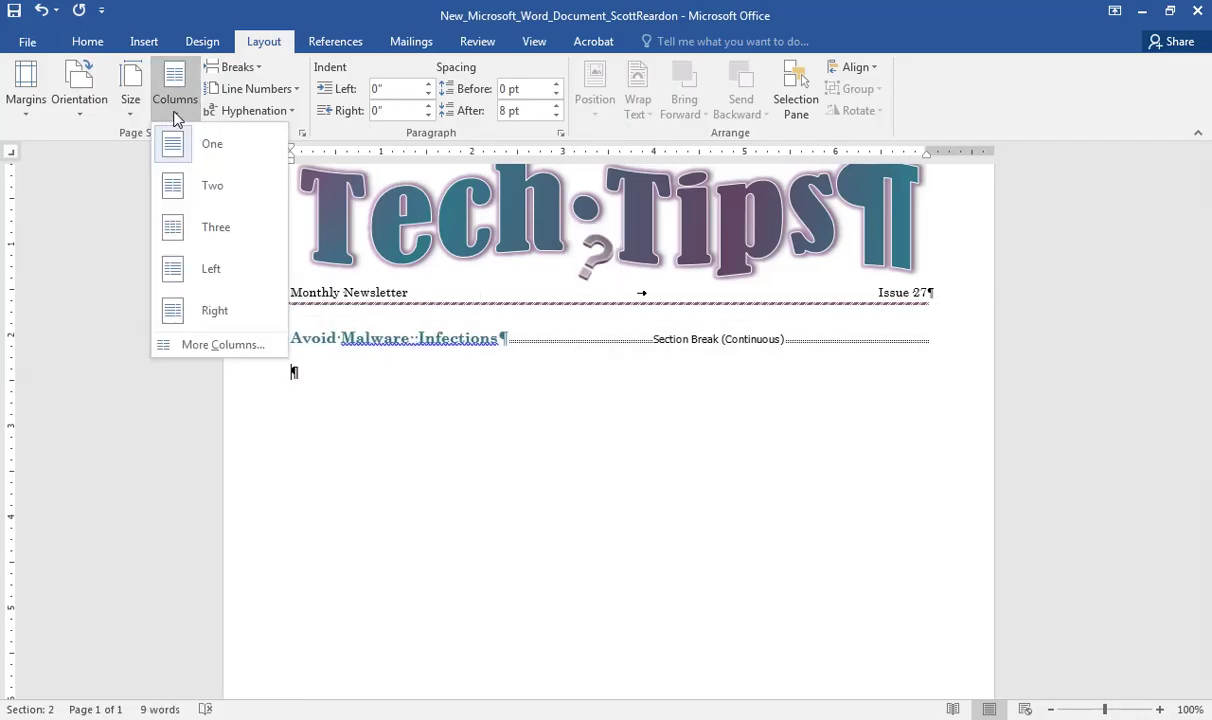
pyautogui.click(216, 228)
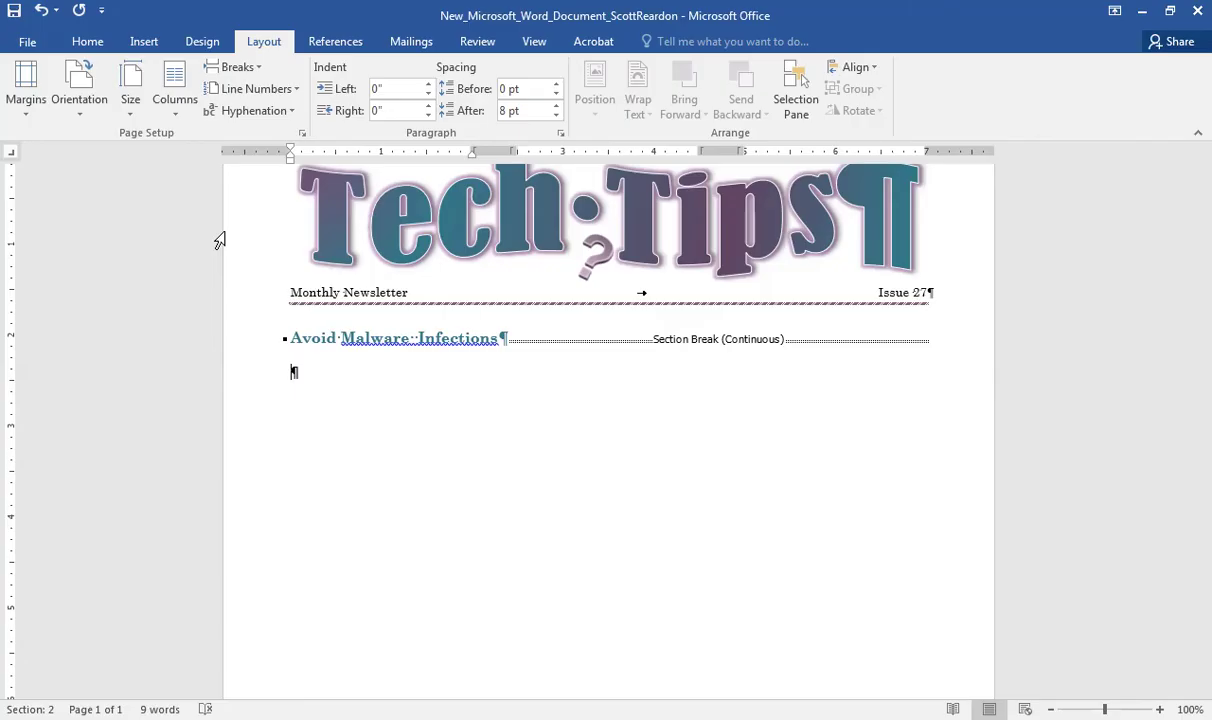
# Remove the extra space before "Infections" in the heading and enter the justified introduction starting "Some websites contain tempting offers" below it
pyautogui.click(87, 43)
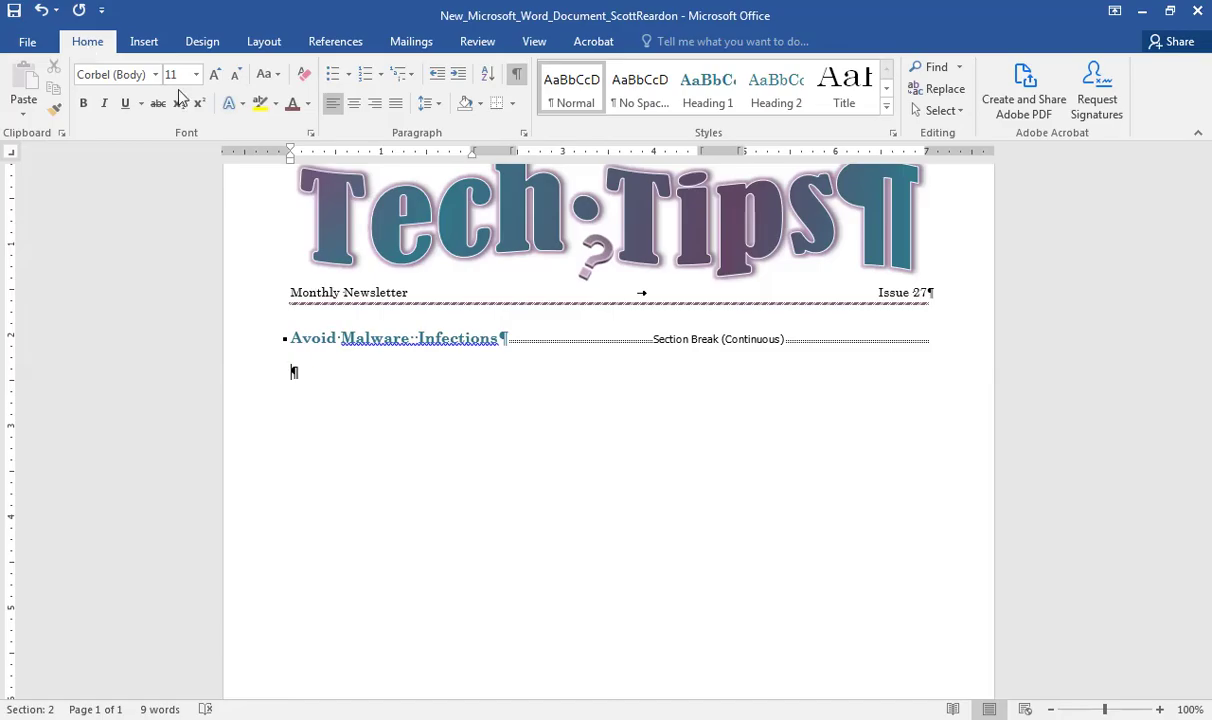
pyautogui.click(411, 338)
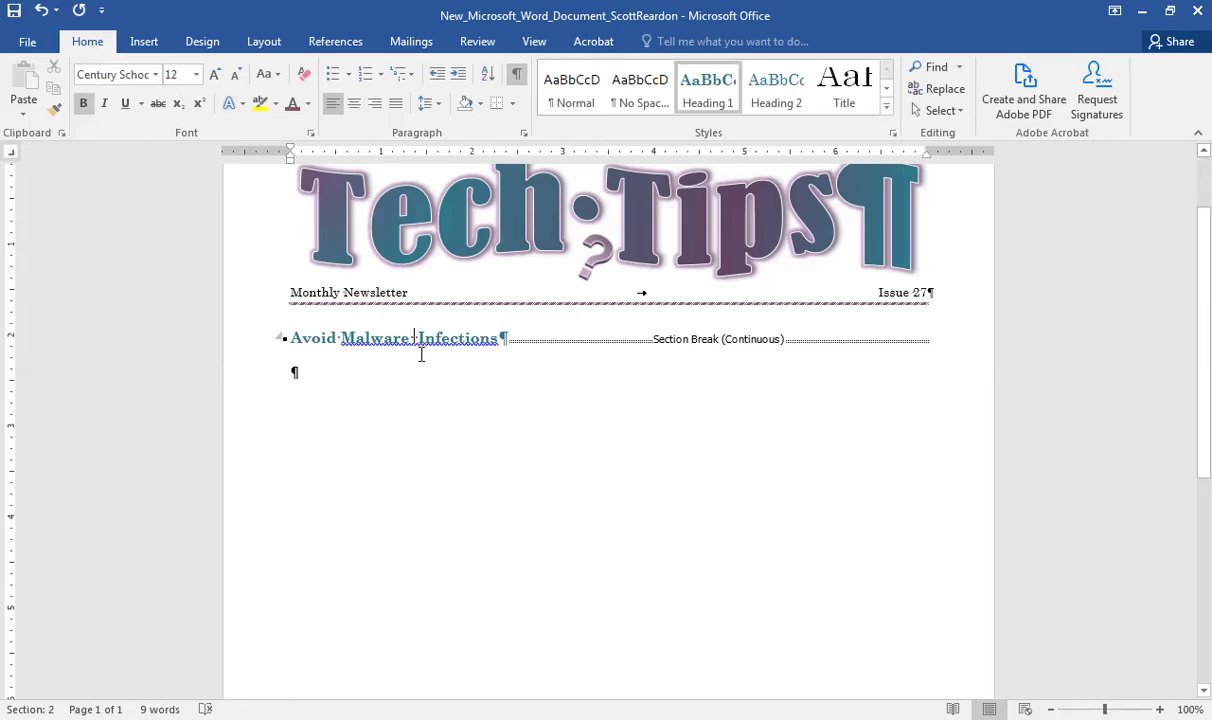
pyautogui.click(294, 372)
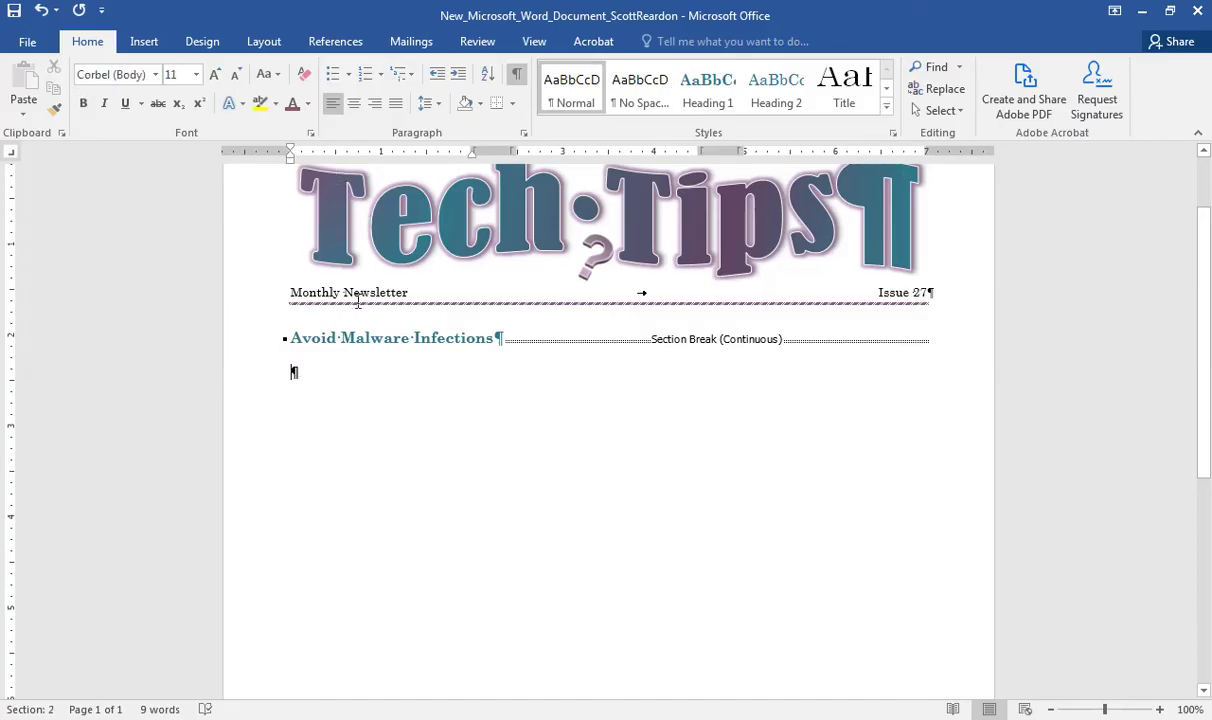
pyautogui.click(395, 106)
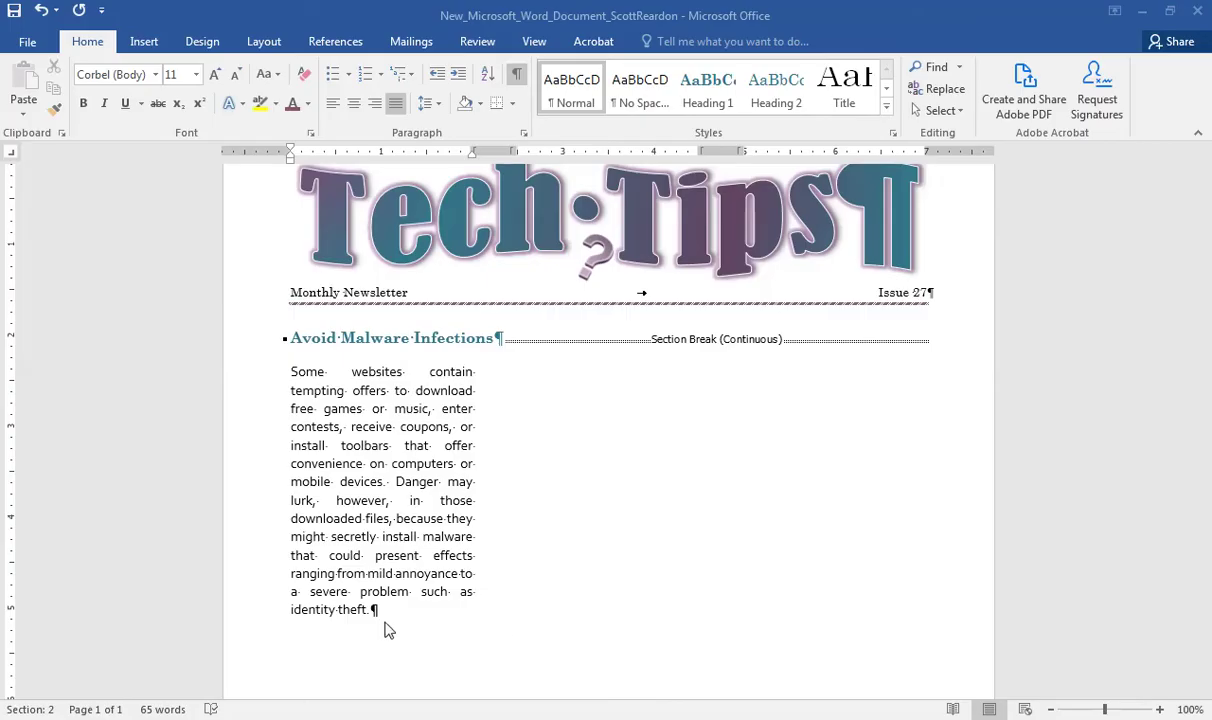
# Start a new paragraph after "identity theft." and insert the text of Support_WD_7_AvoidMalwareInfections from the Demo folder in C:\Temp\Word Chp 7
pyautogui.click(375, 615)
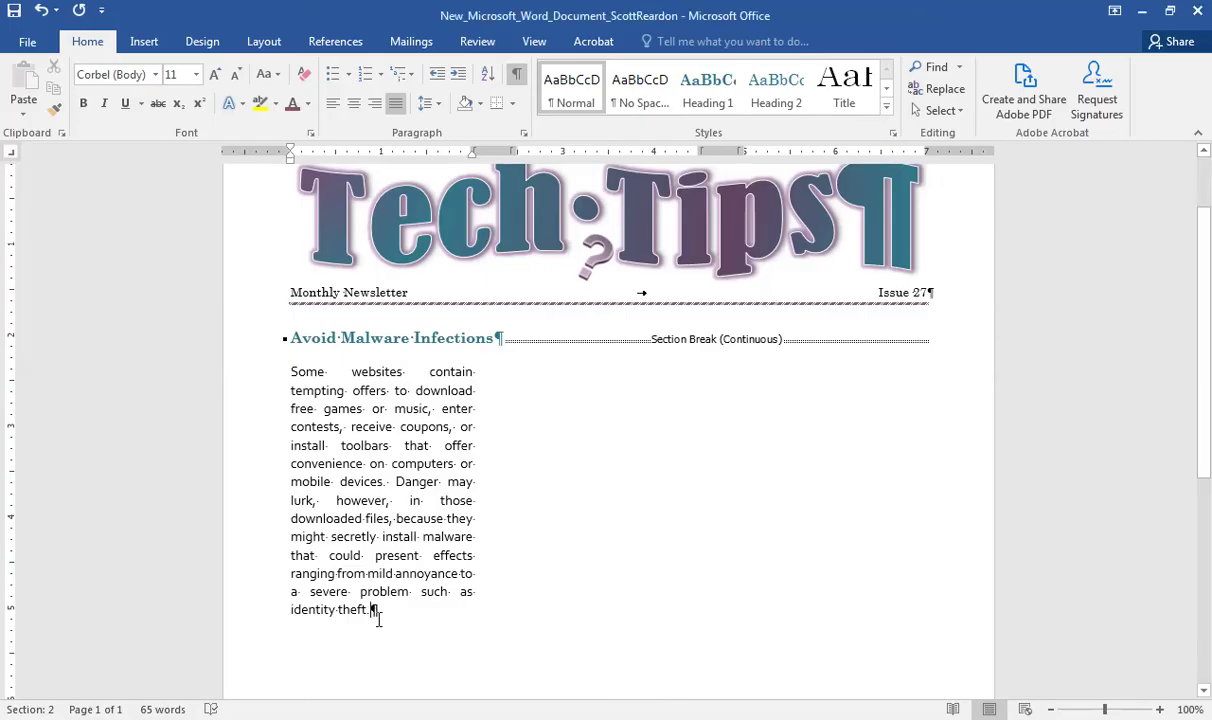
pyautogui.press('Return')
pyautogui.click(144, 44)
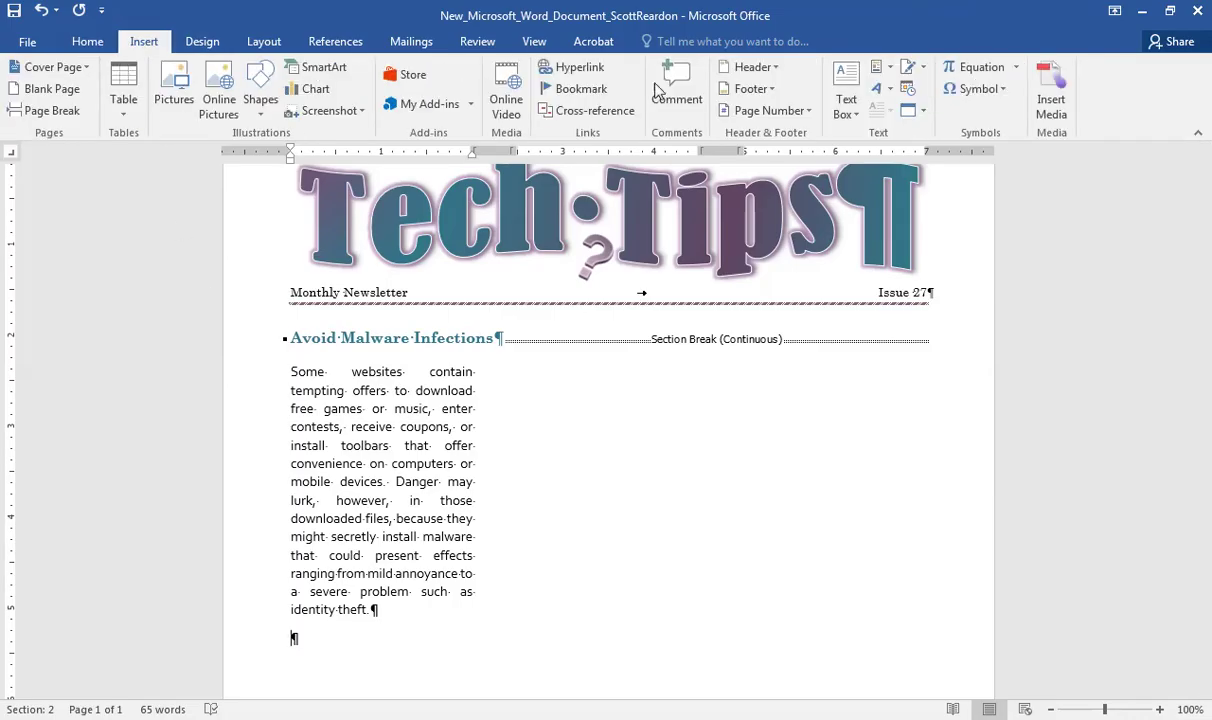
pyautogui.click(924, 113)
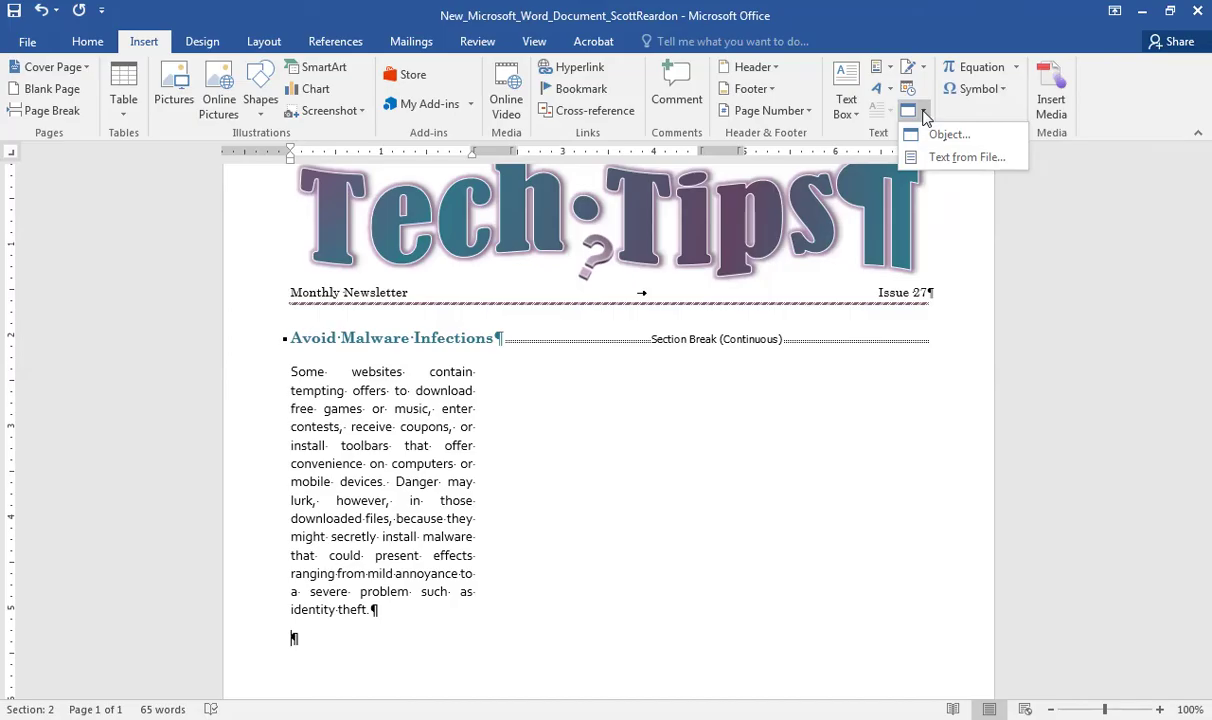
pyautogui.click(955, 158)
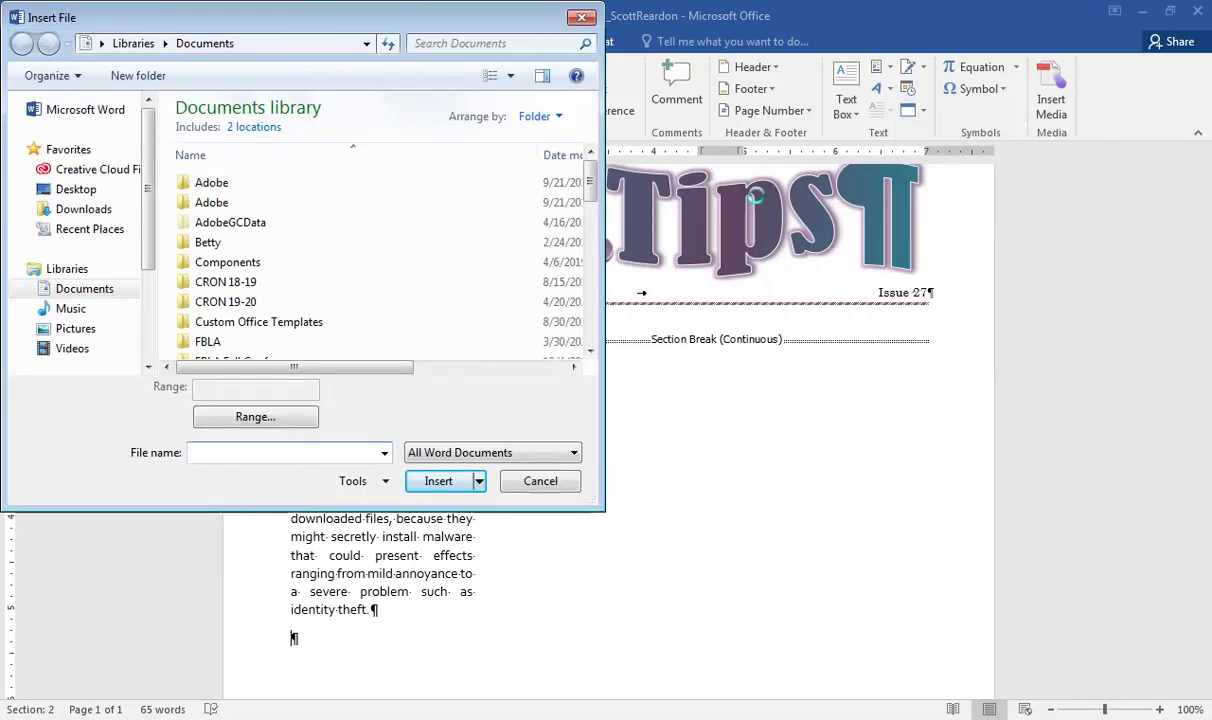
pyautogui.scroll(-3, 135, 365)
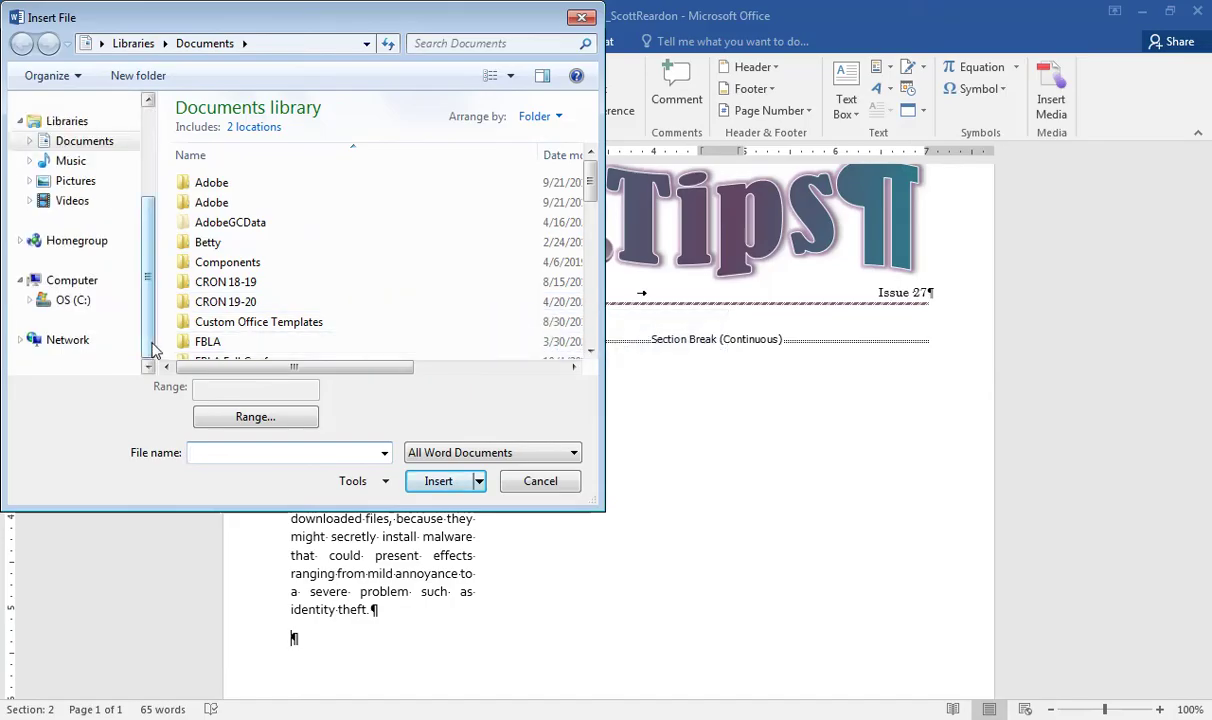
pyautogui.click(90, 302)
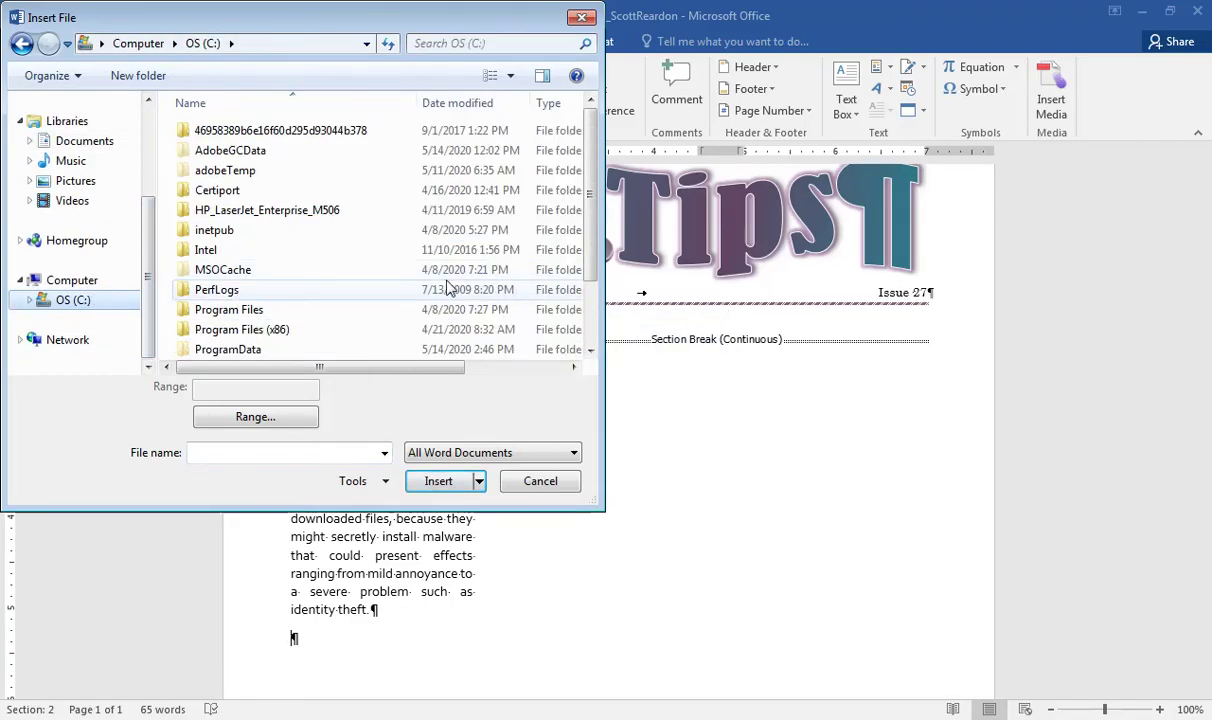
pyautogui.scroll(-2, 585, 333)
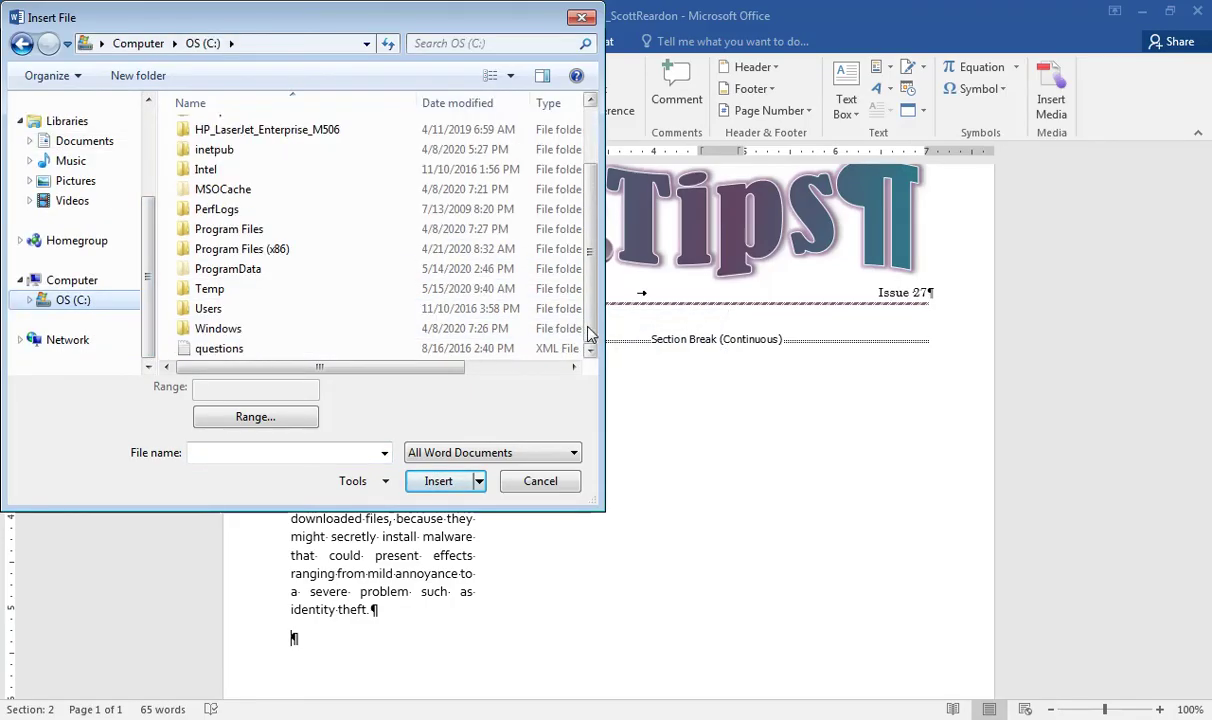
pyautogui.doubleClick(253, 293)
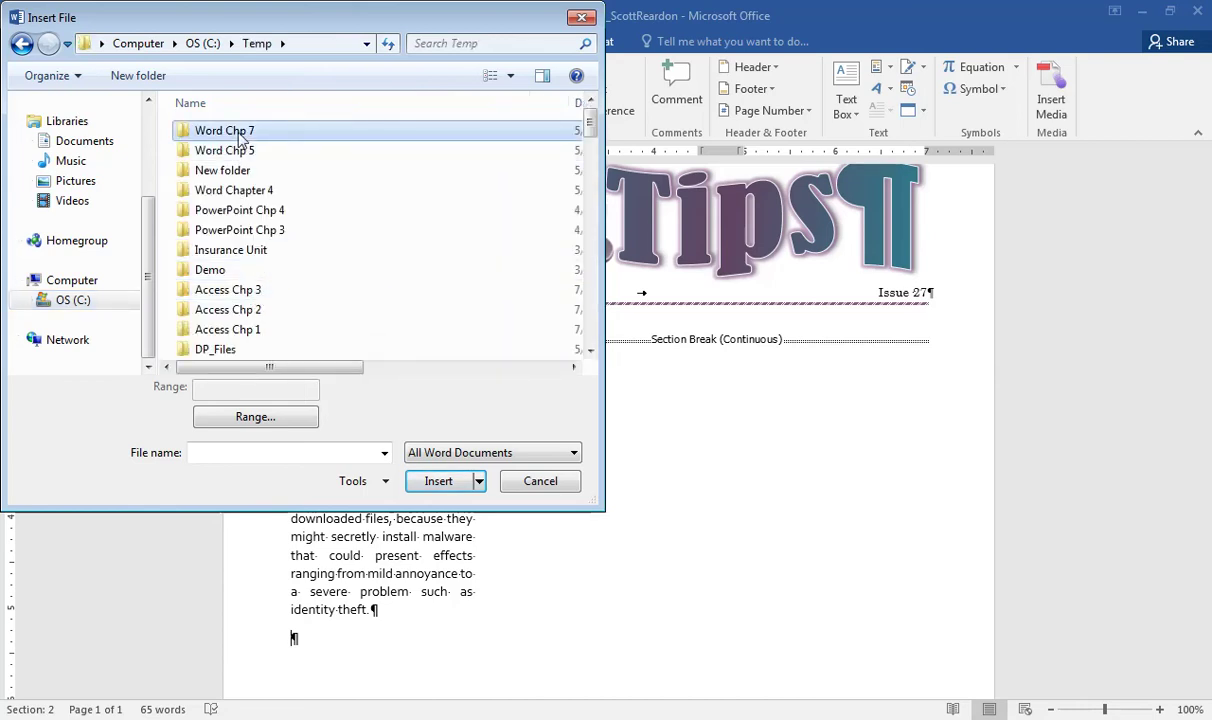
pyautogui.doubleClick(224, 131)
pyautogui.doubleClick(238, 132)
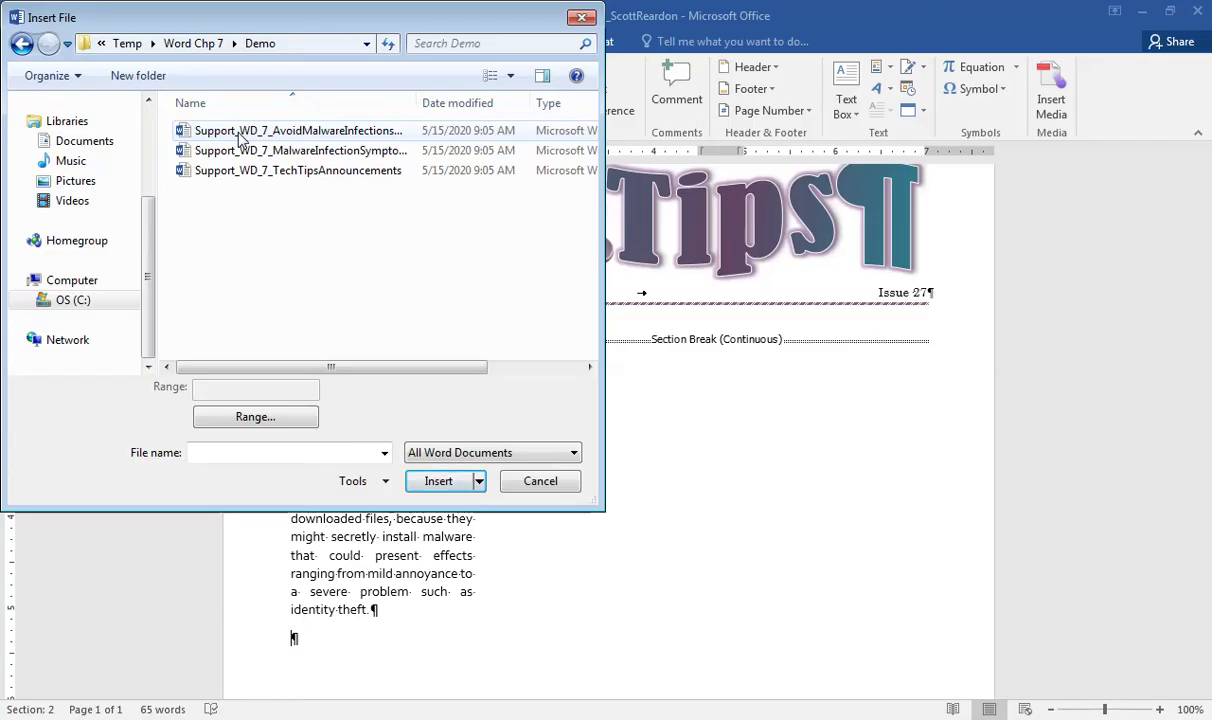
pyautogui.doubleClick(289, 131)
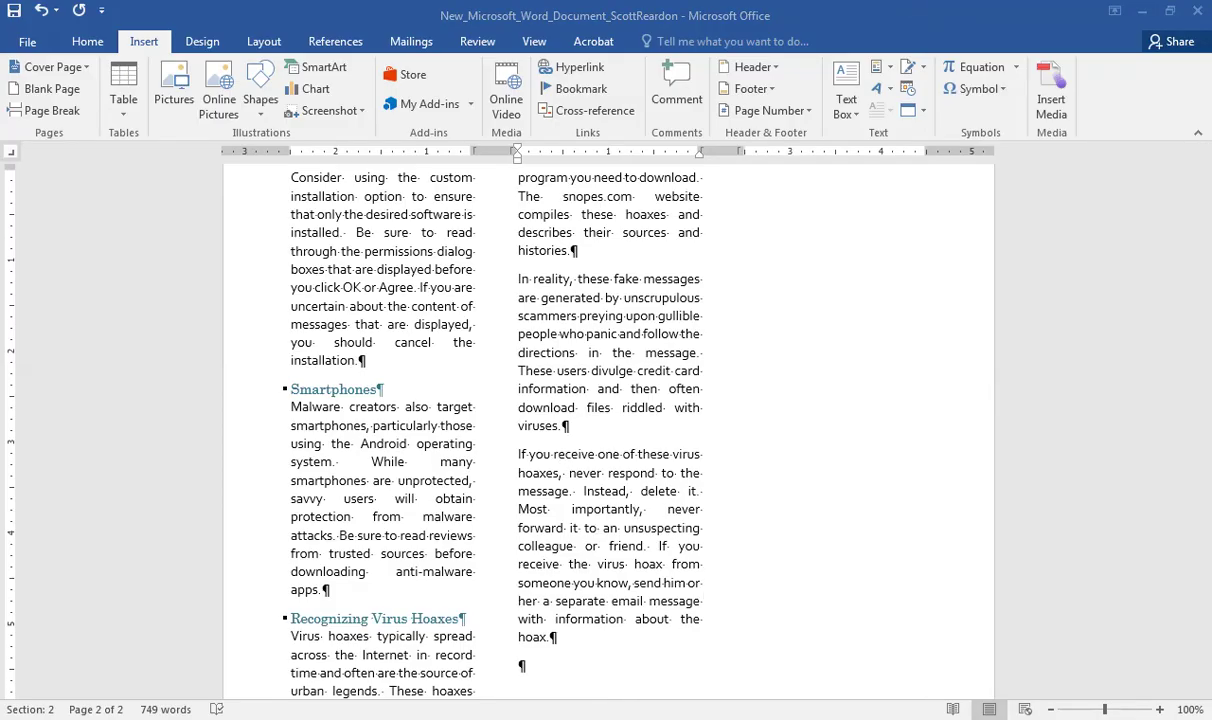
# Display multiple pages at once and set the width of the current section's three equal columns to 2.1"
pyautogui.click(534, 44)
pyautogui.click(460, 90)
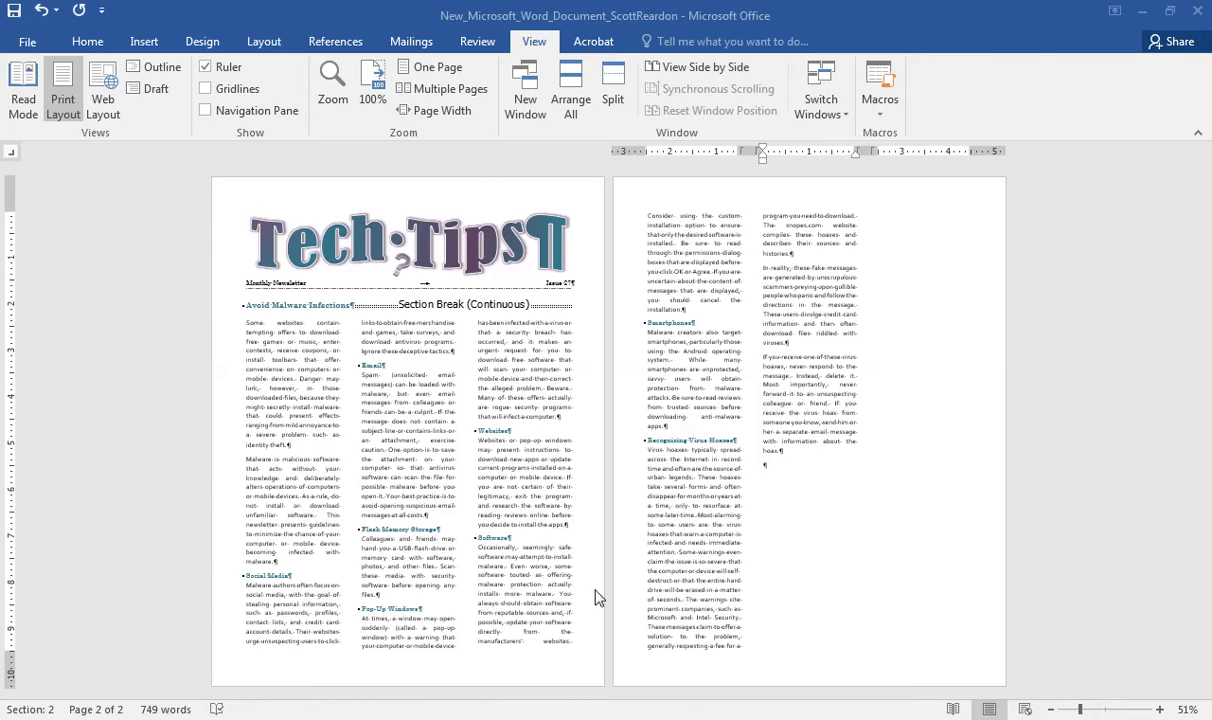
pyautogui.click(265, 44)
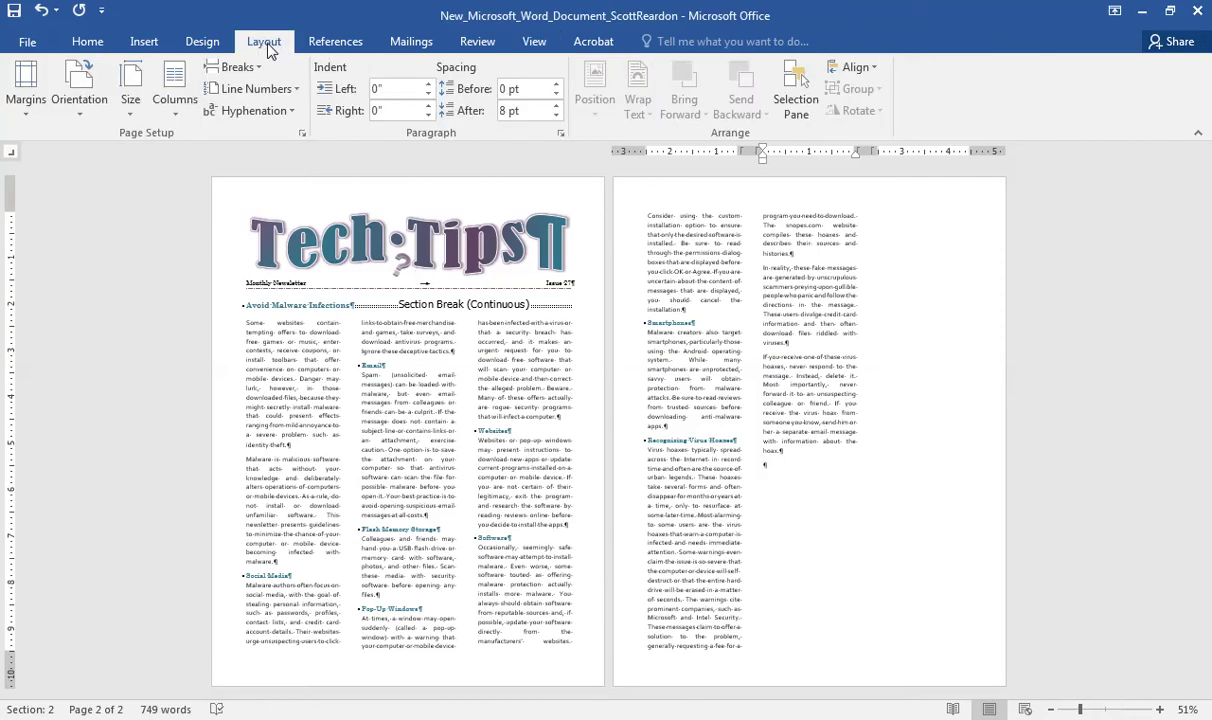
pyautogui.click(173, 108)
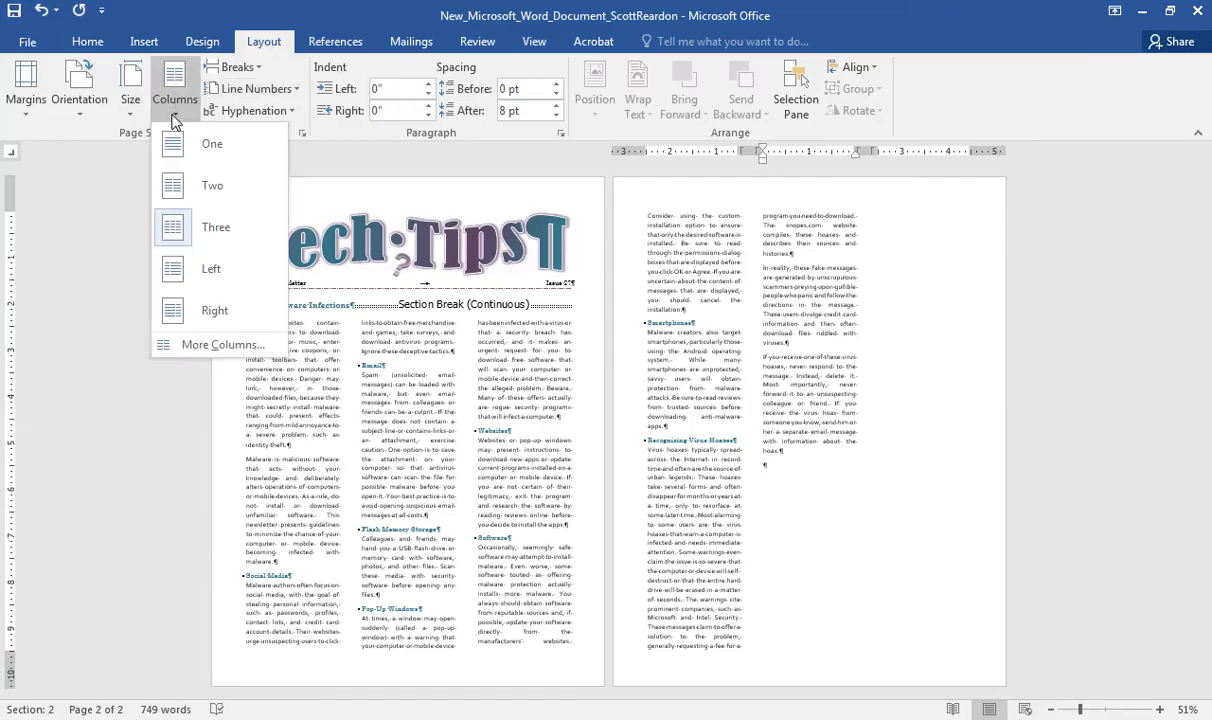
pyautogui.click(204, 342)
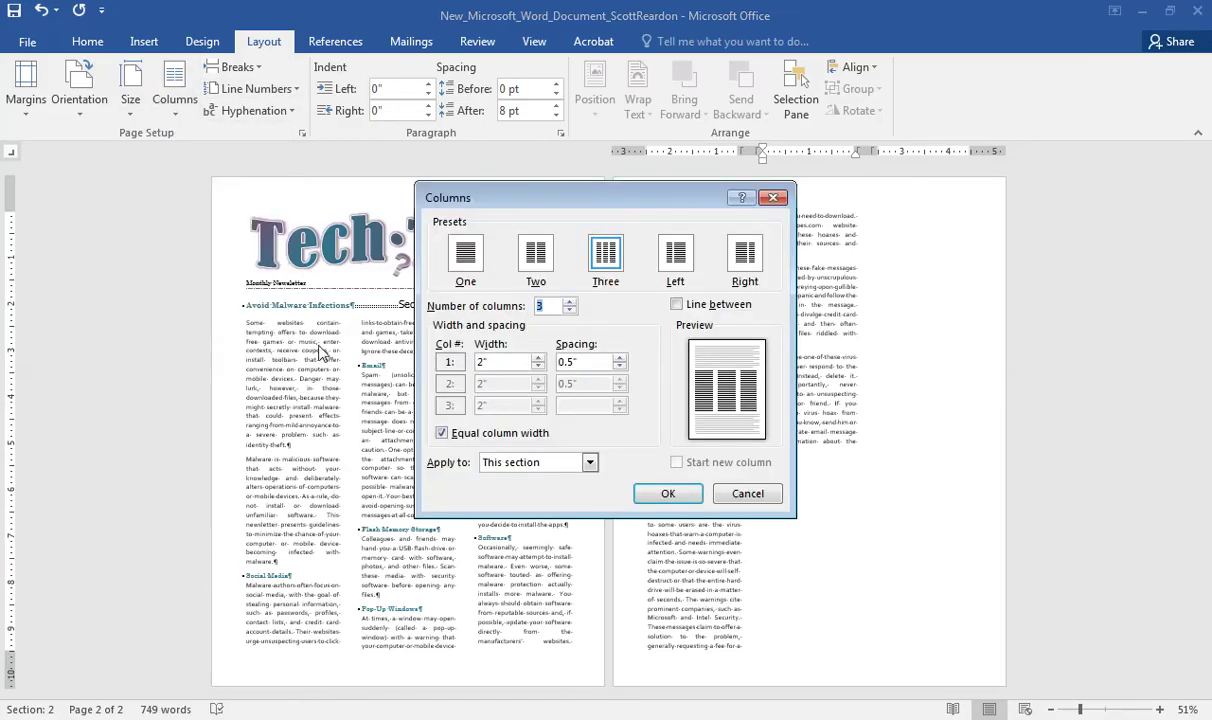
pyautogui.click(538, 360)
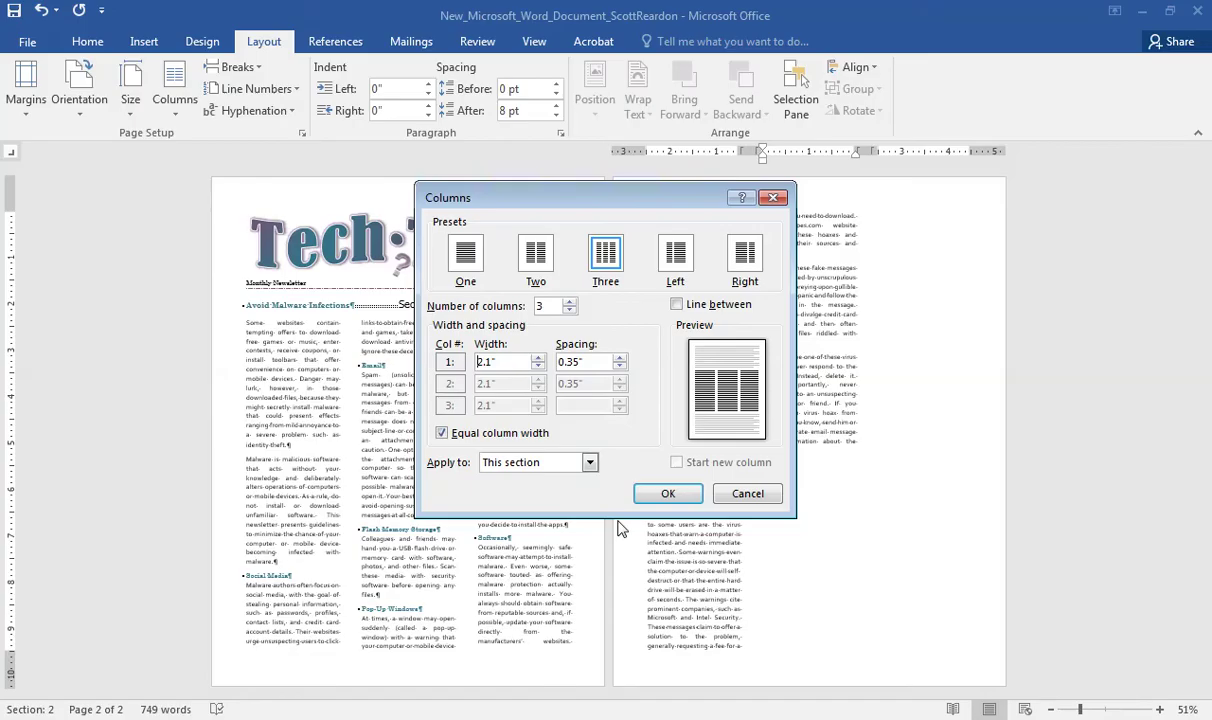
pyautogui.click(664, 490)
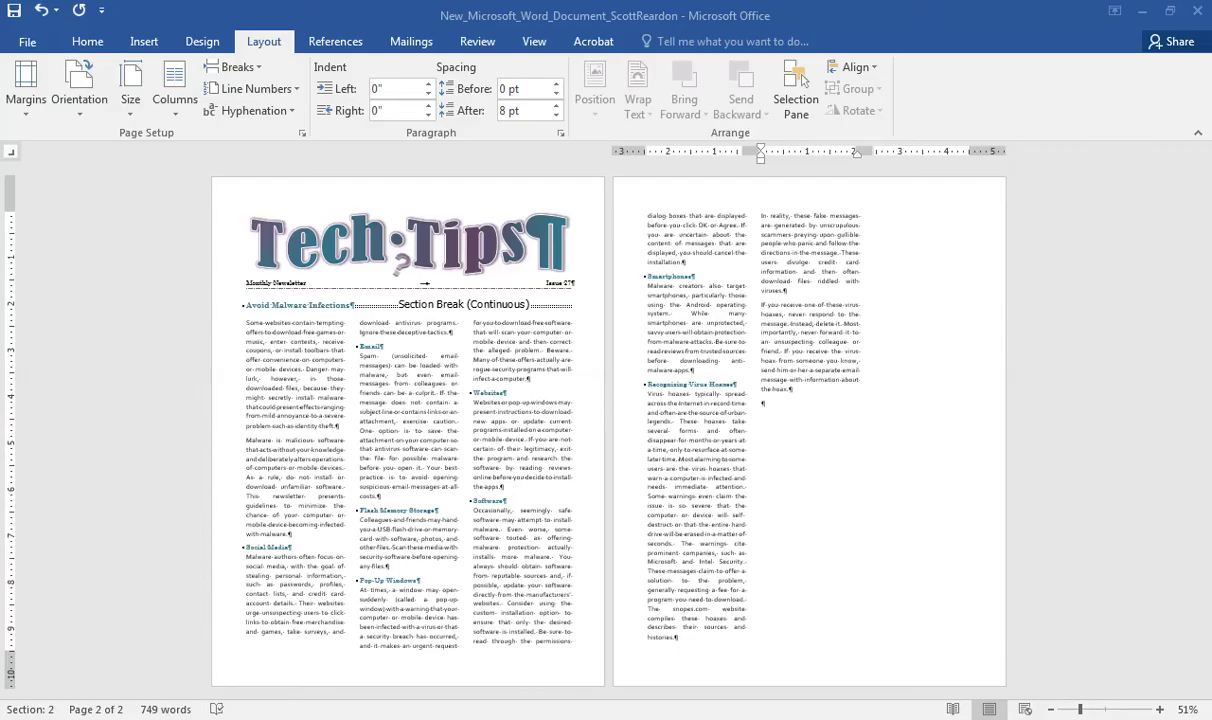
# Turn on automatic hyphenation for the newsletter text
pyautogui.click(284, 115)
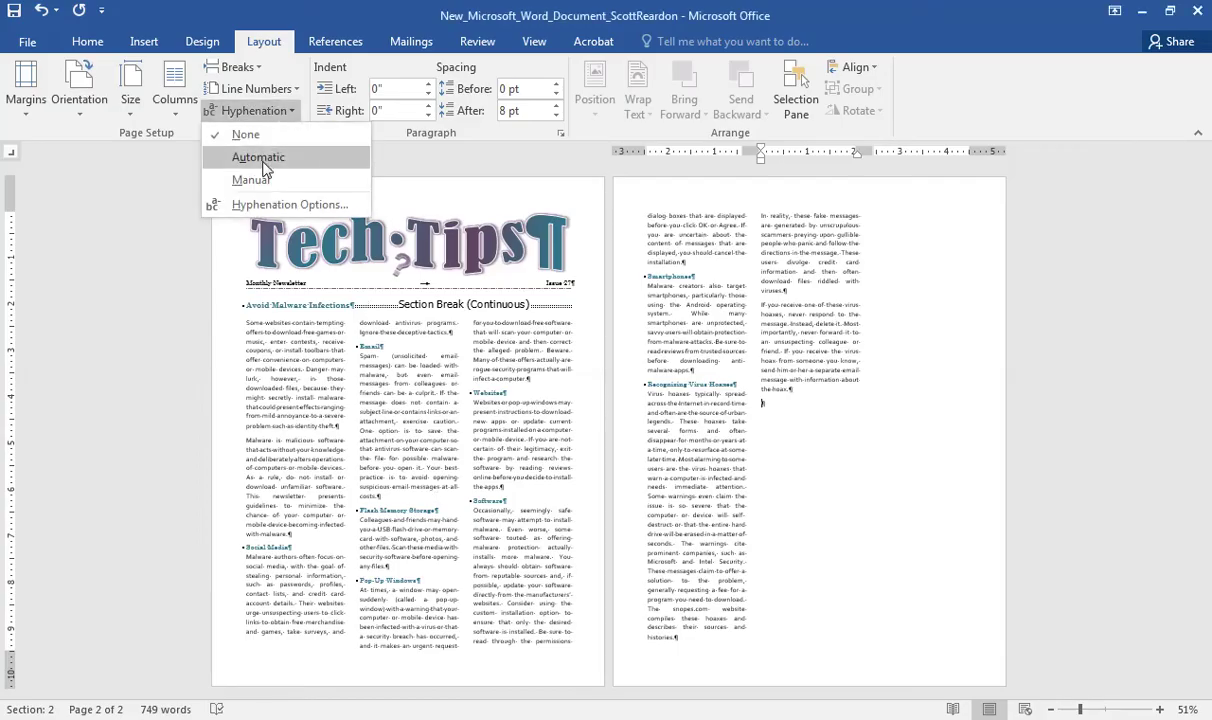
pyautogui.click(262, 160)
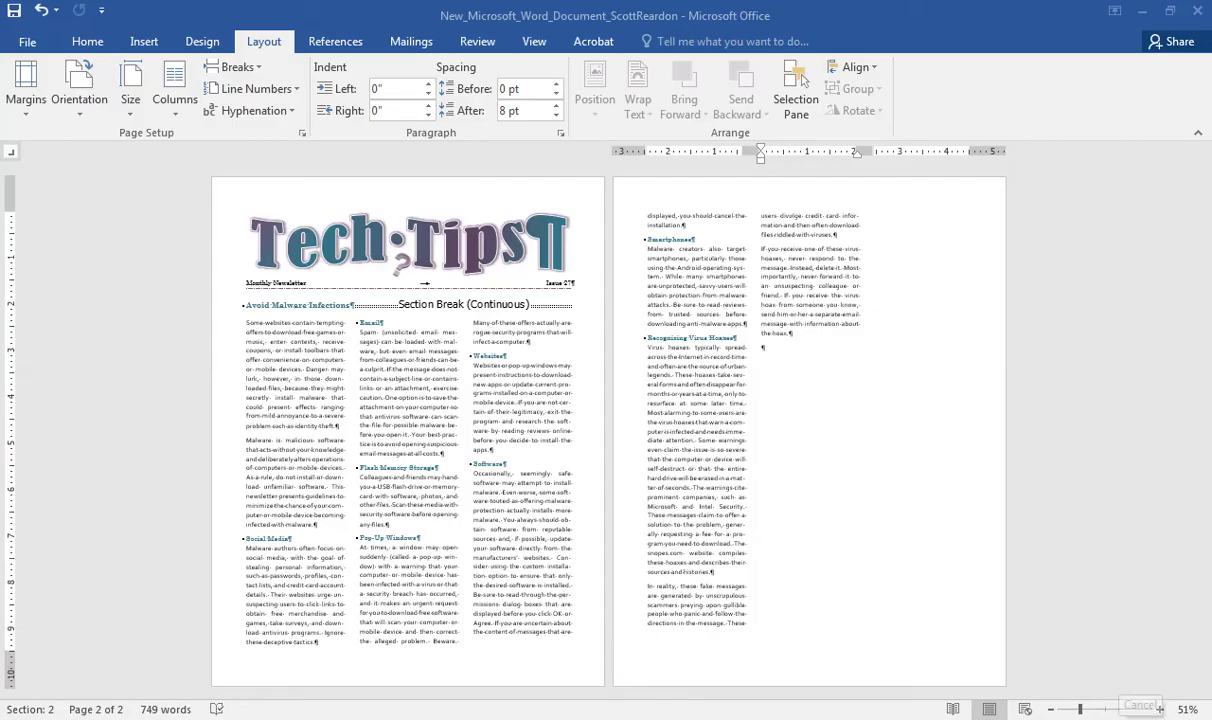
# Format the first letter of the paragraph starting "Some websites contain tempting offers" as a dropped drop cap
pyautogui.click(1160, 709)
pyautogui.click(1160, 709)
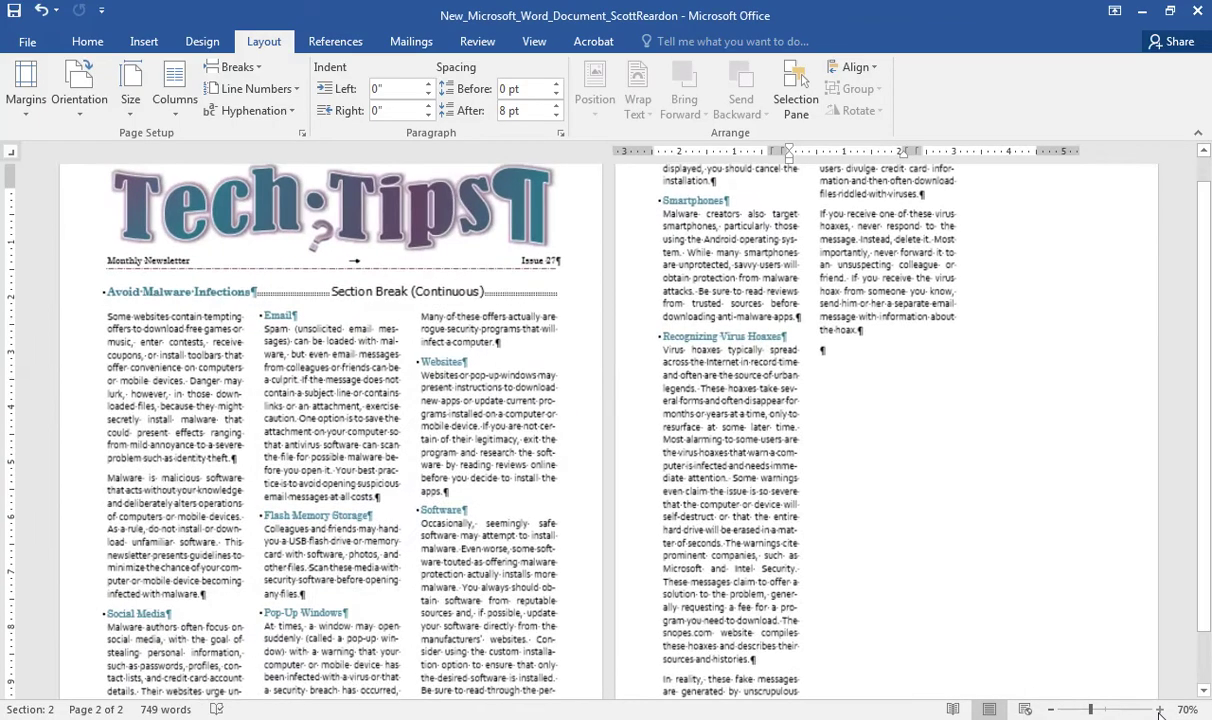
pyautogui.click(112, 313)
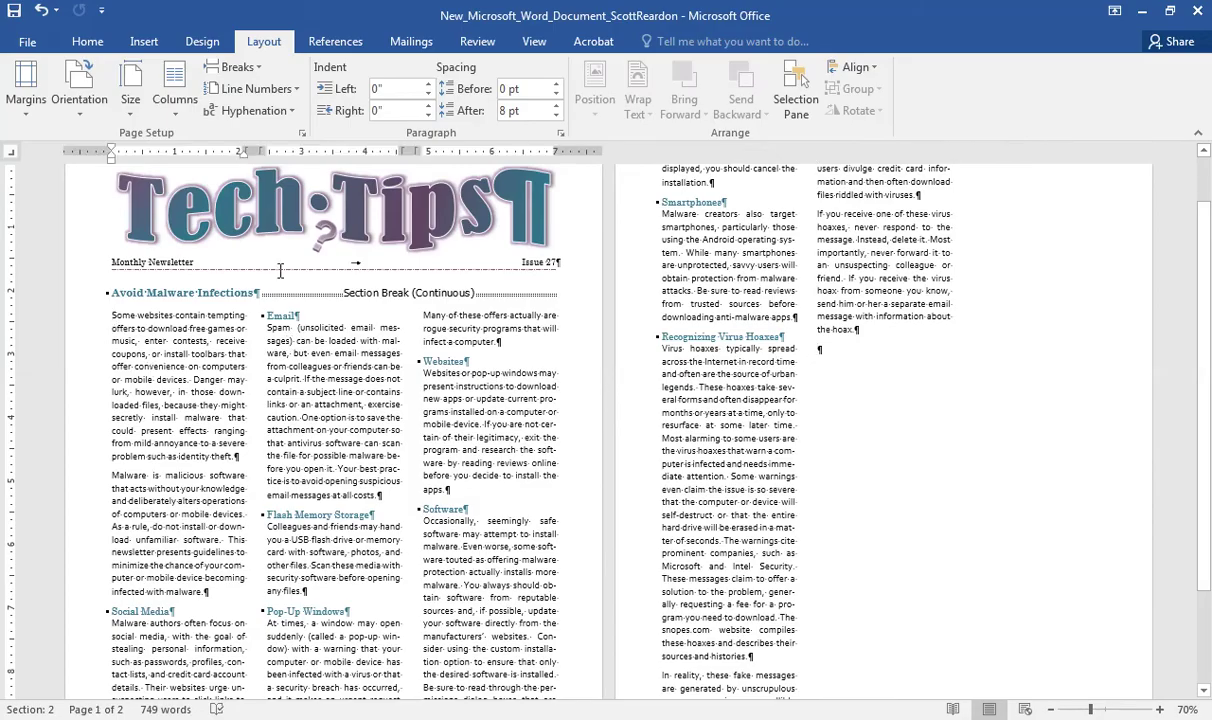
pyautogui.click(145, 44)
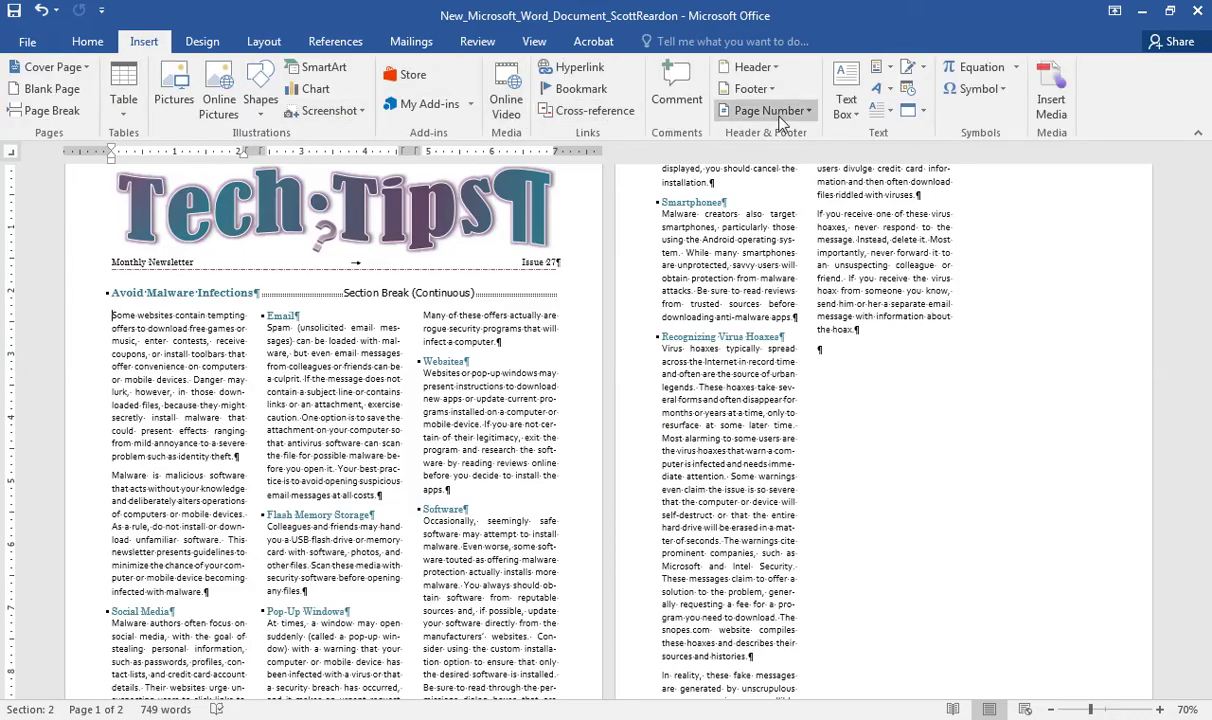
pyautogui.click(889, 116)
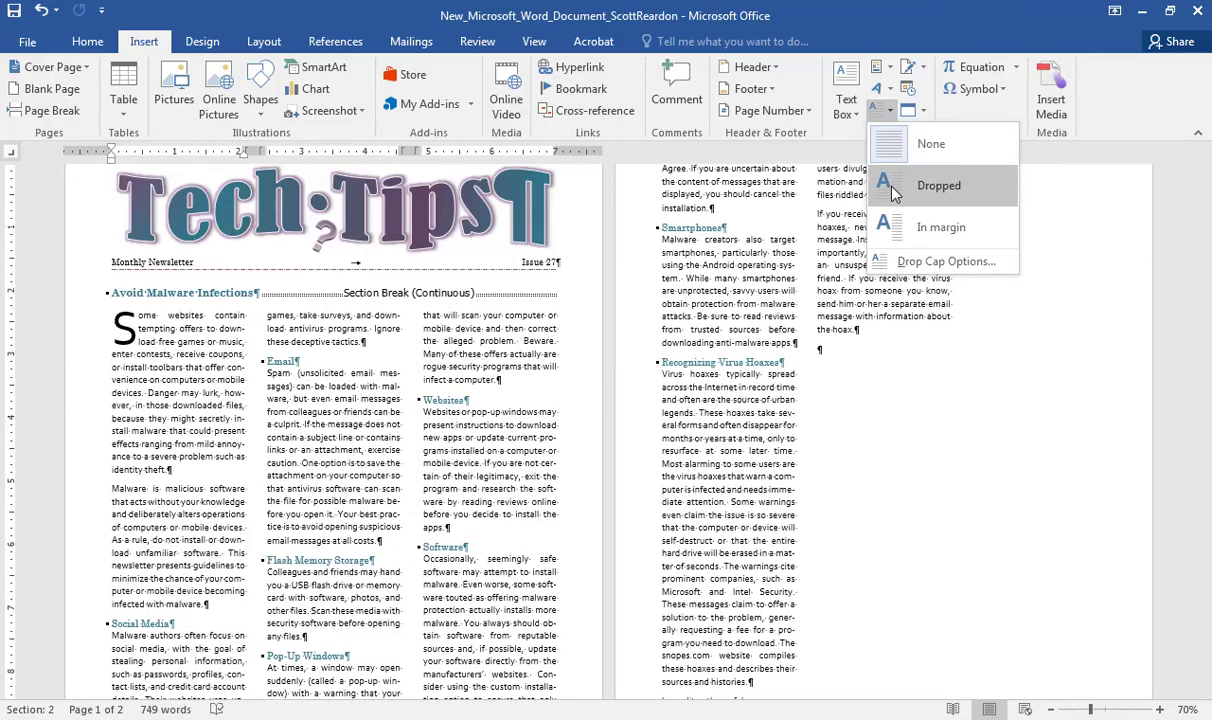
pyautogui.click(895, 190)
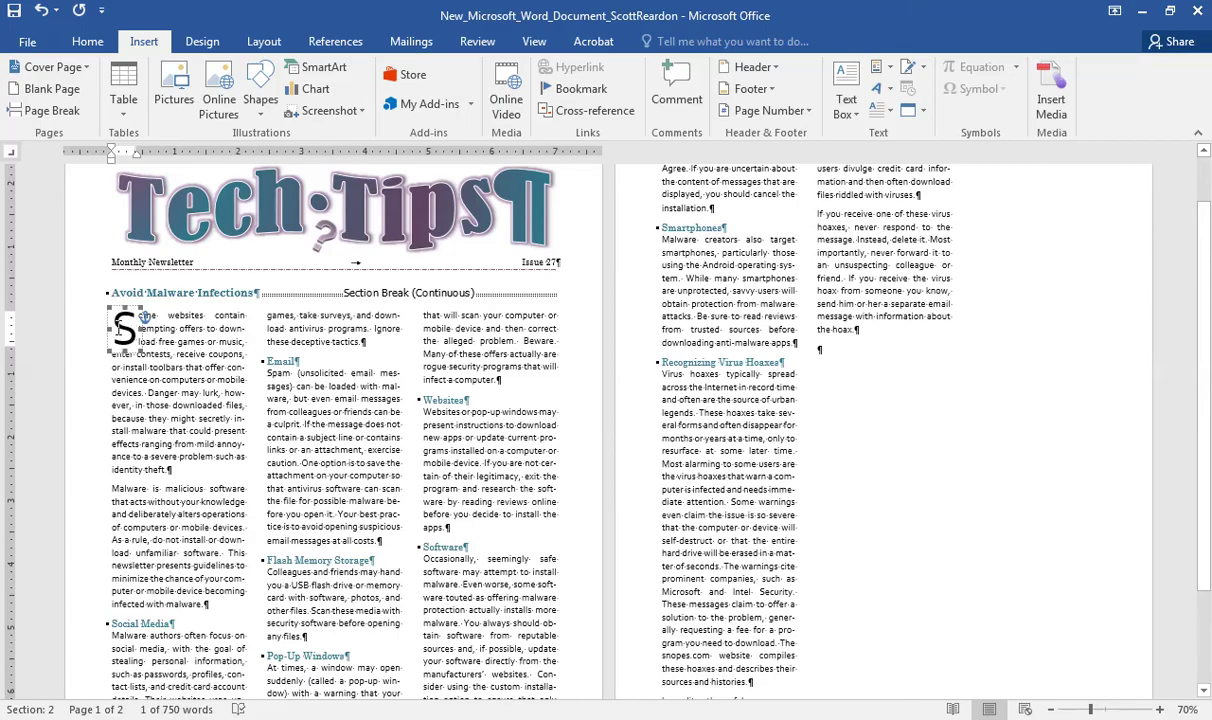
# Change the font color of the drop cap "S" to a dark purple theme color
pyautogui.doubleClick(128, 334)
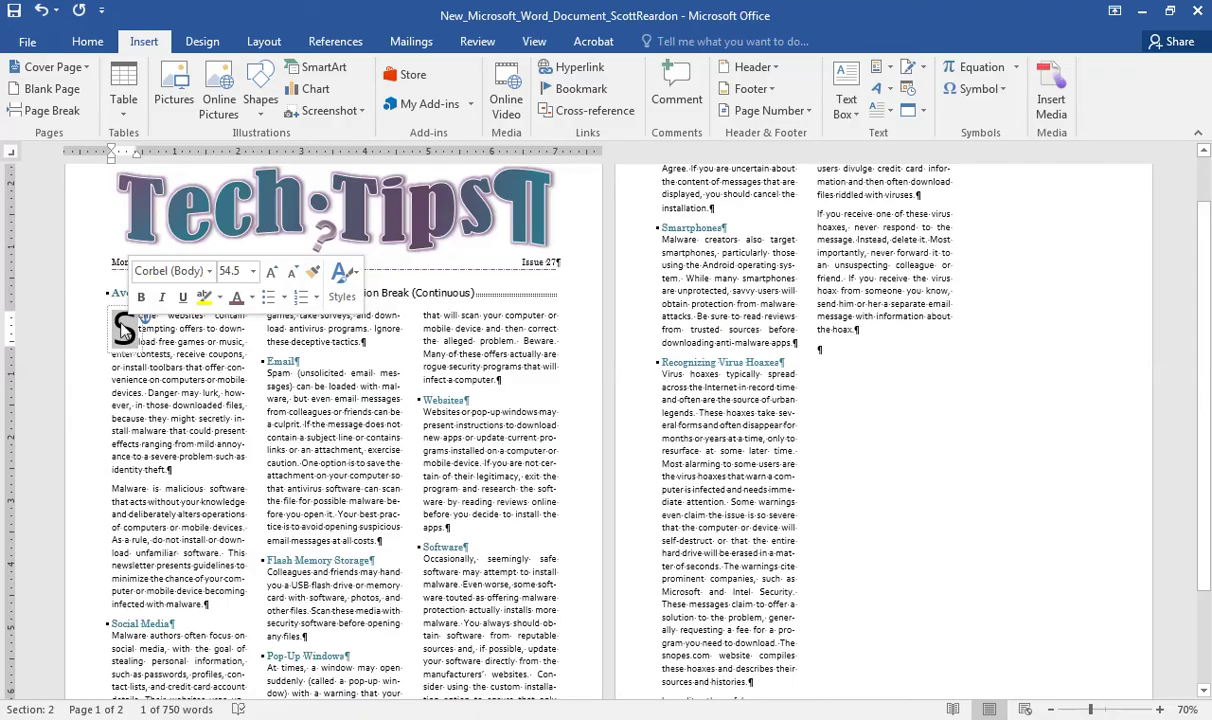
pyautogui.click(90, 40)
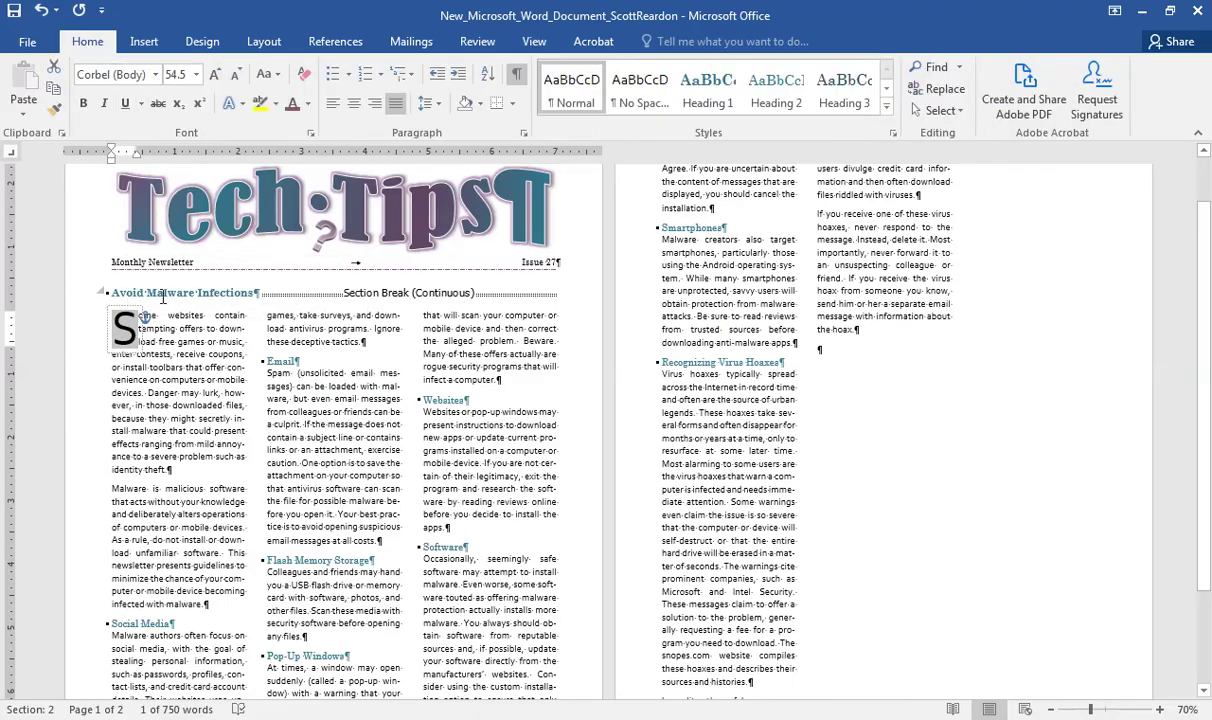
pyautogui.click(309, 105)
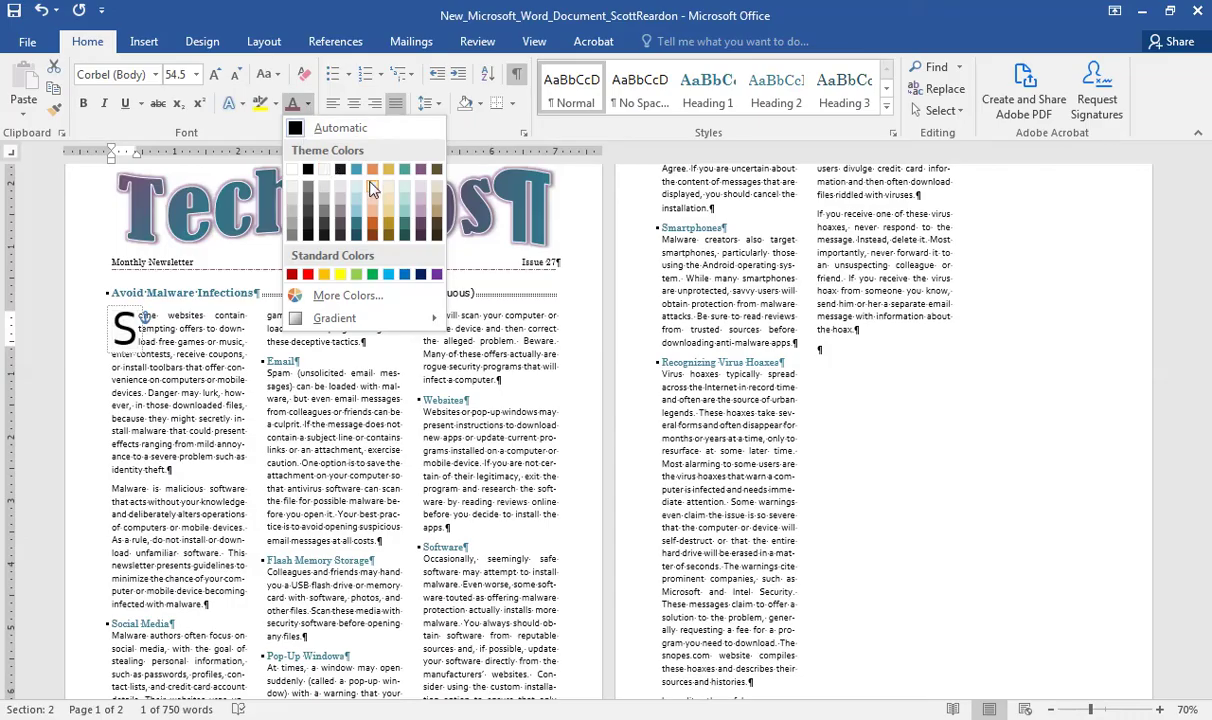
pyautogui.click(421, 229)
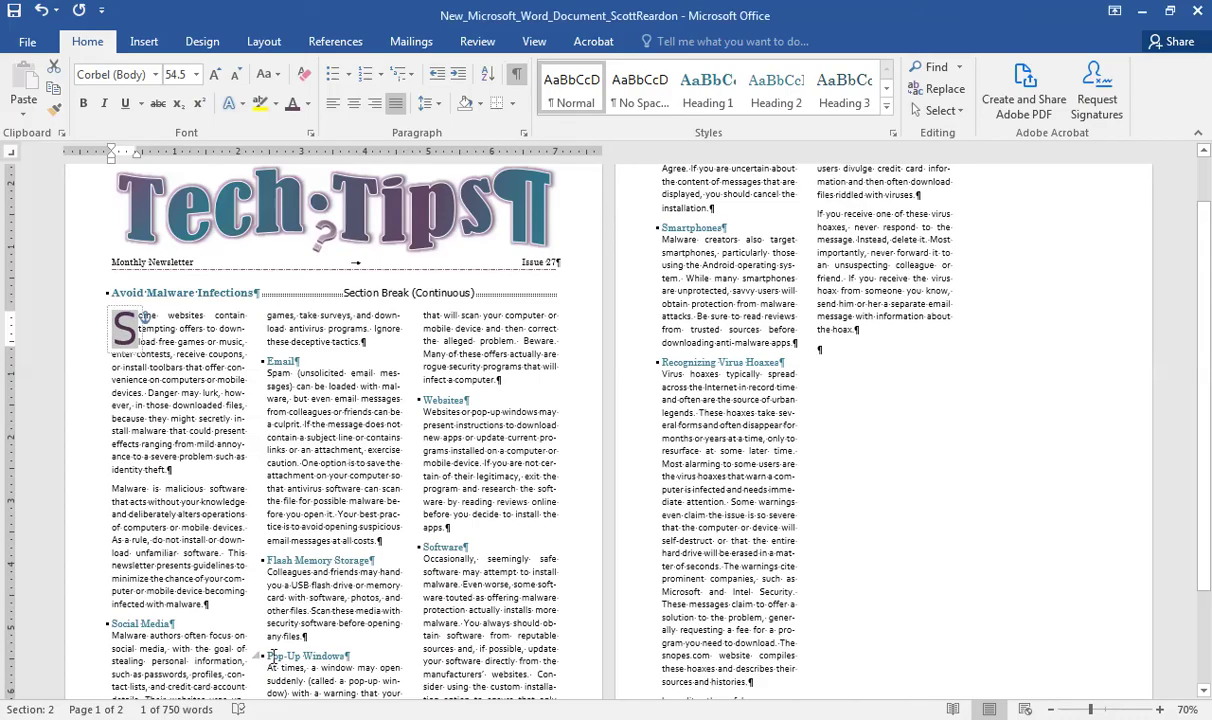
# Insert a Next Page section break directly before the "Pop-Up Windows" heading
pyautogui.click(270, 660)
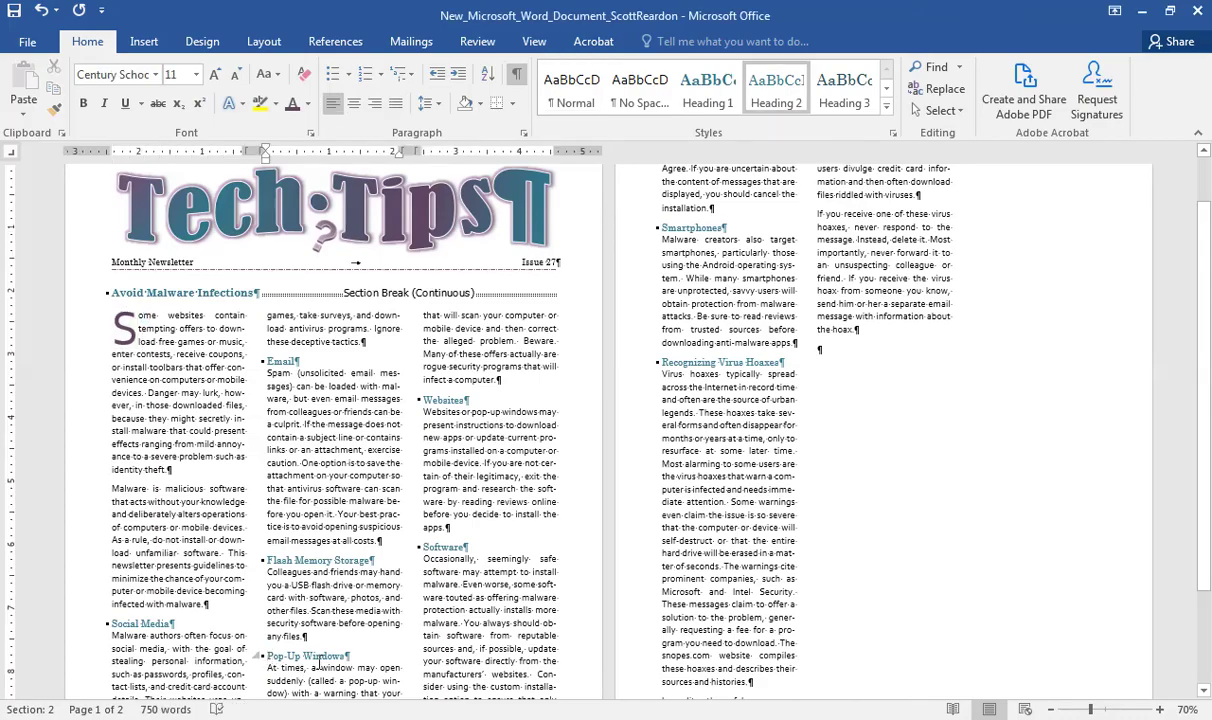
pyautogui.click(265, 50)
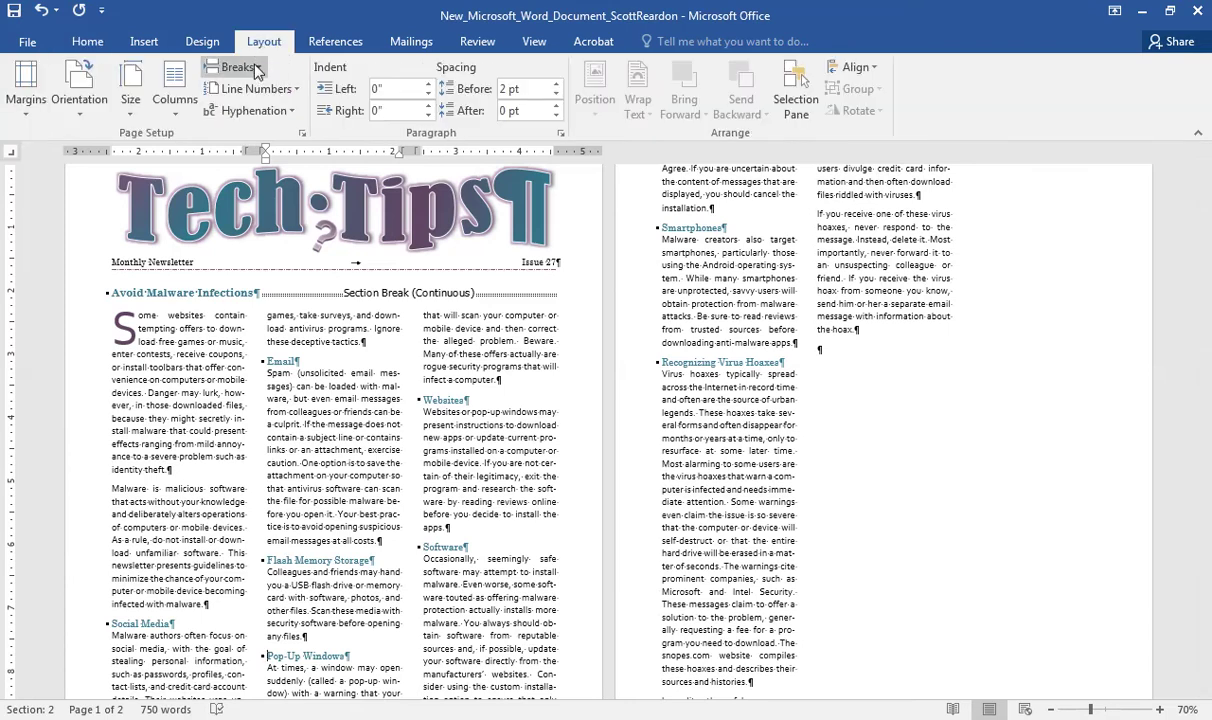
pyautogui.click(256, 68)
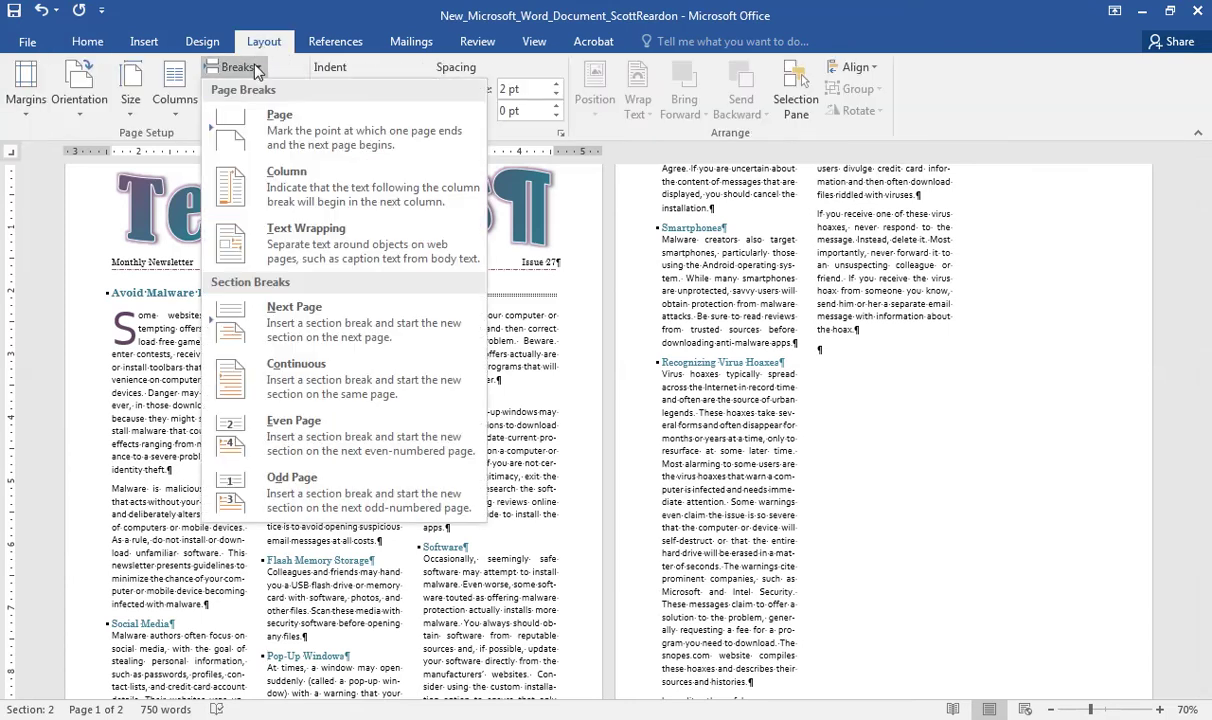
pyautogui.click(292, 320)
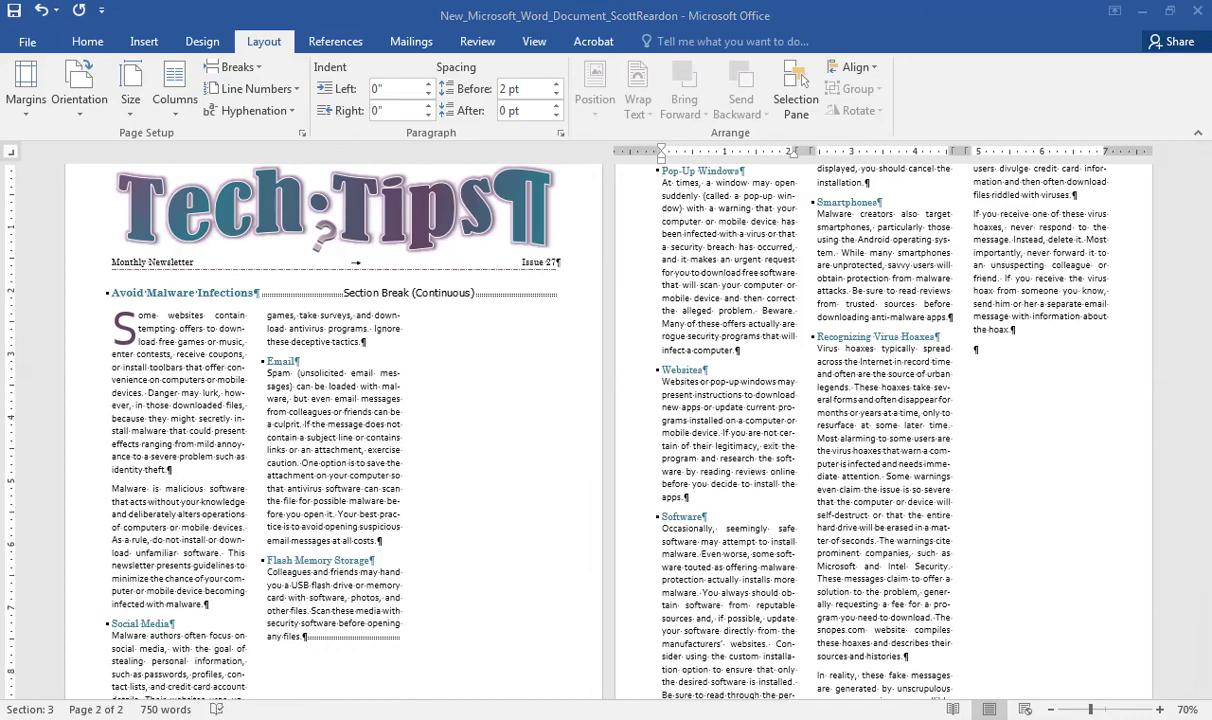
# Add two blank paragraphs after "before opening any files." on page 1 and clear the formatting of the first blank one
pyautogui.click(307, 652)
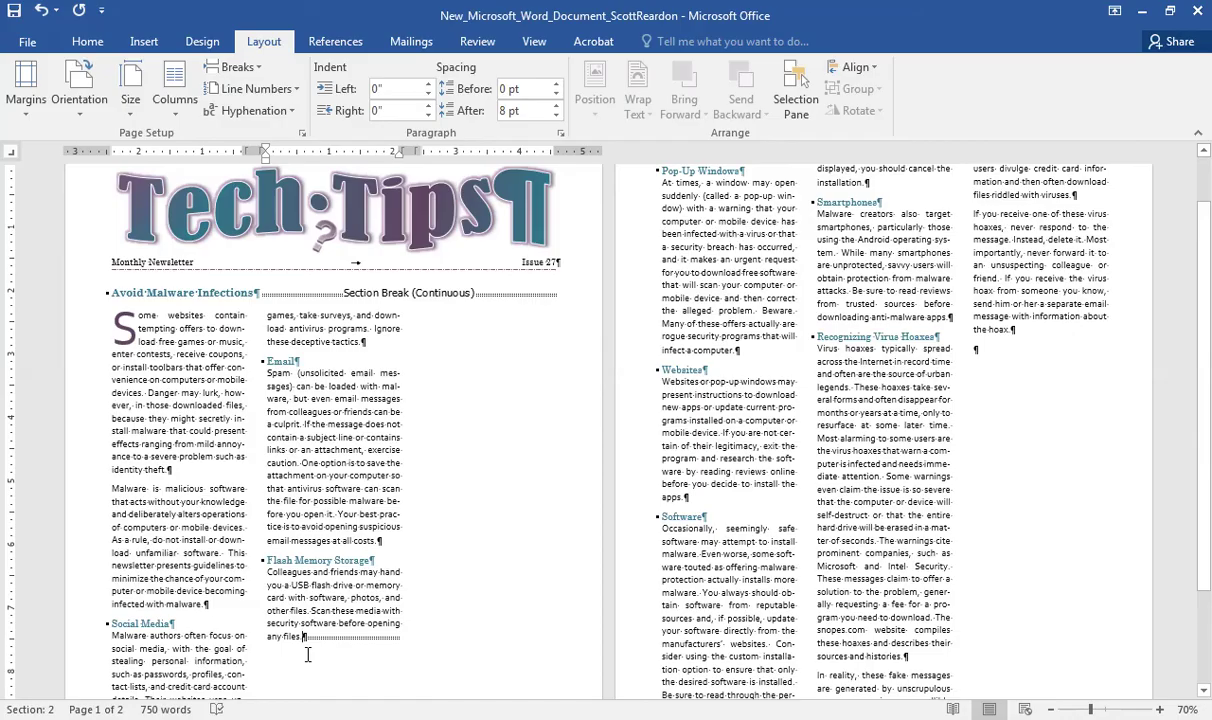
pyautogui.press('Return')
pyautogui.press('Return')
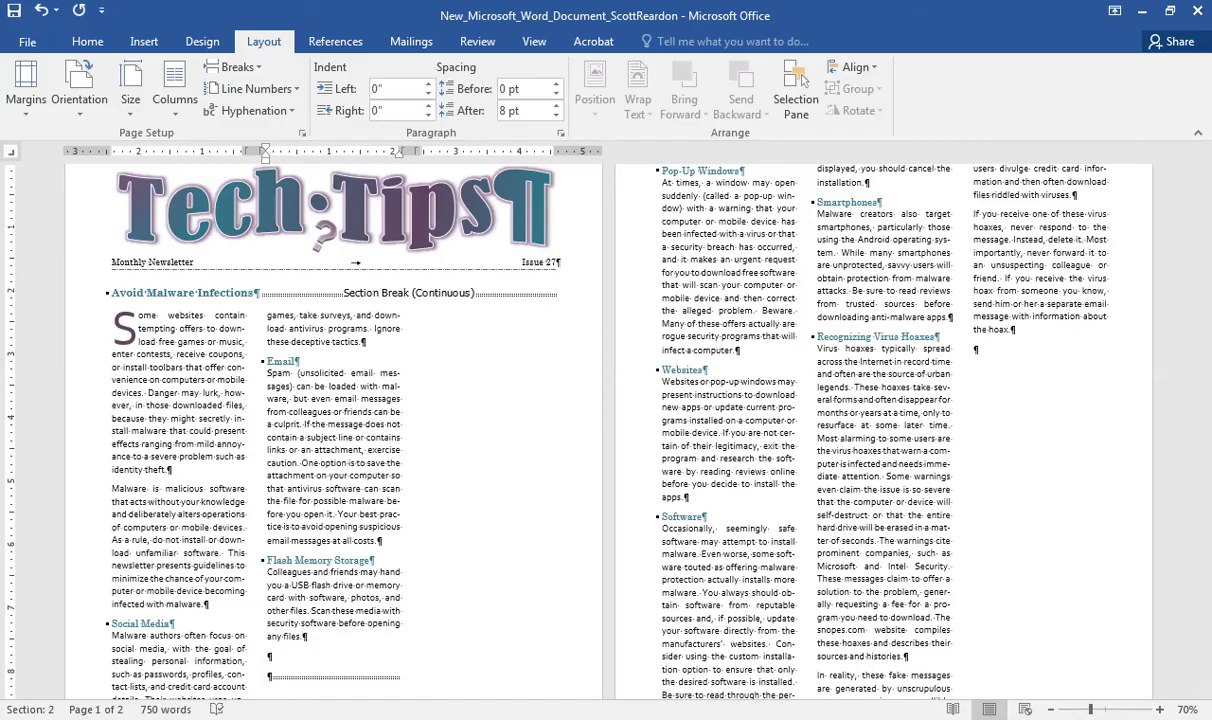
pyautogui.click(308, 655)
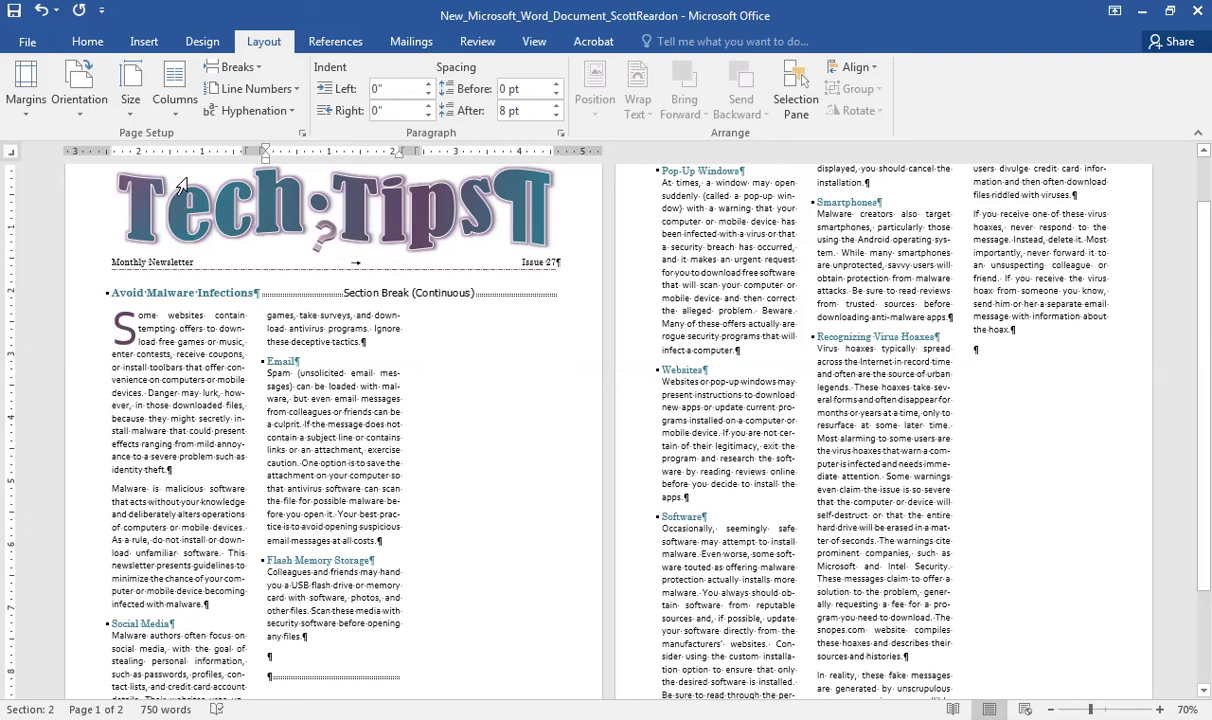
pyautogui.click(88, 43)
pyautogui.click(301, 76)
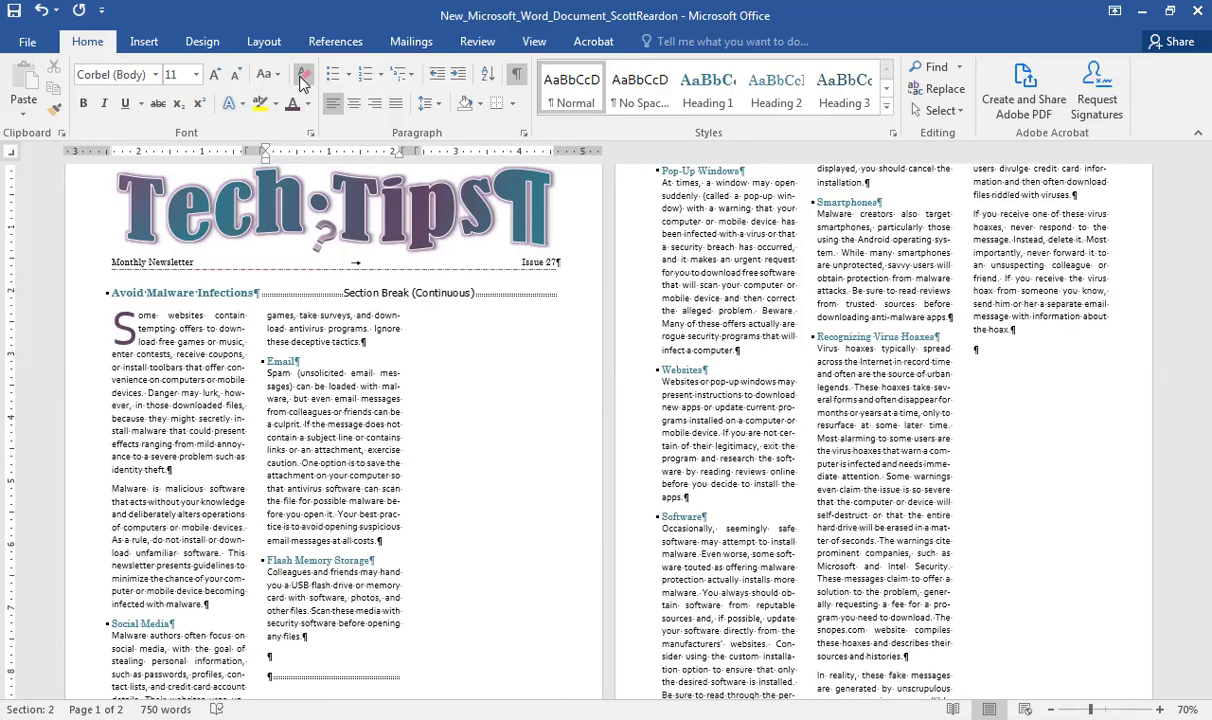
# Right-align and italicize the first blank paragraph under Flash Memory Storage and enter "(Article continues on next page)"
pyautogui.hotkey('ctrl', 'r')
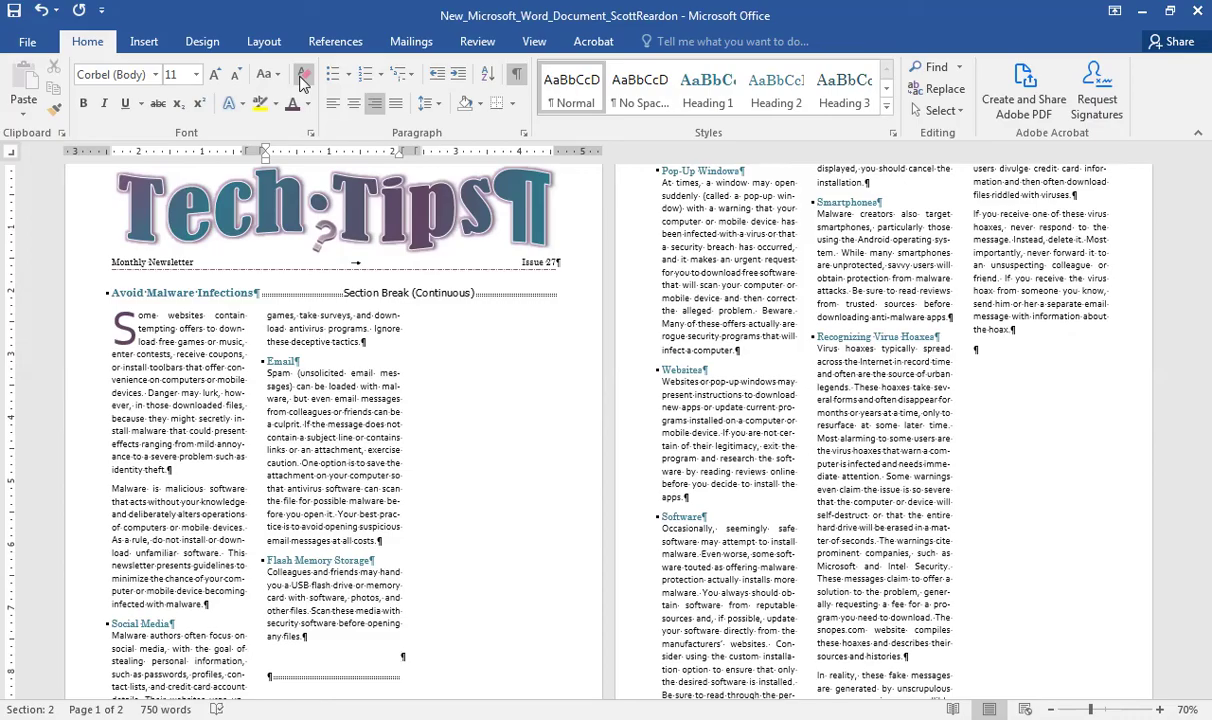
pyautogui.hotkey('ctrl', 'i')
pyautogui.write('(Article continues on next page)')
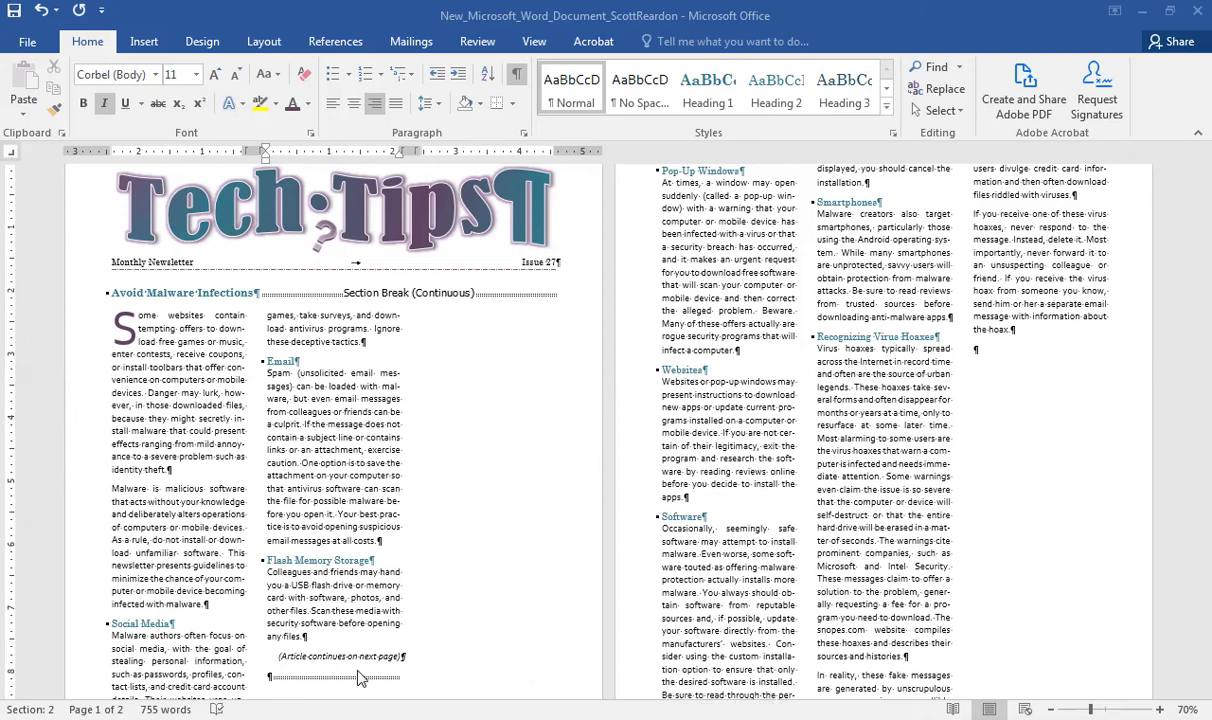
# Insert a column break at the blank paragraph below the "(Article continues on next page)" line
pyautogui.click(270, 683)
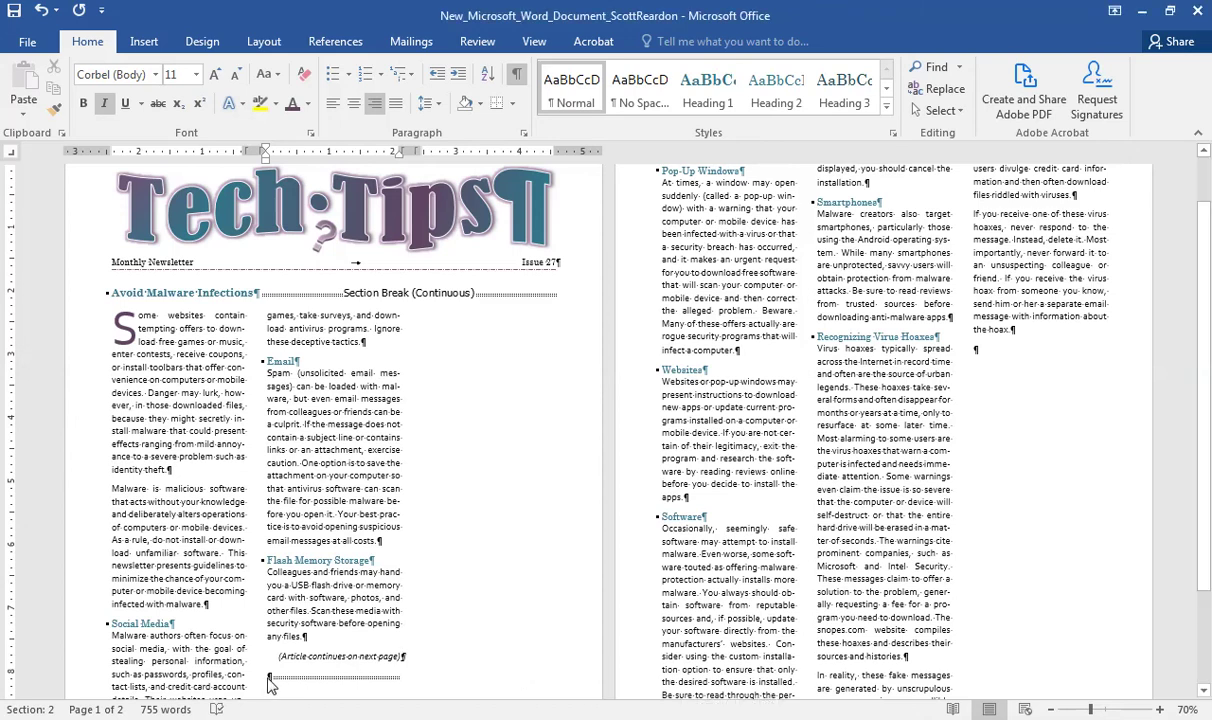
pyautogui.click(270, 680)
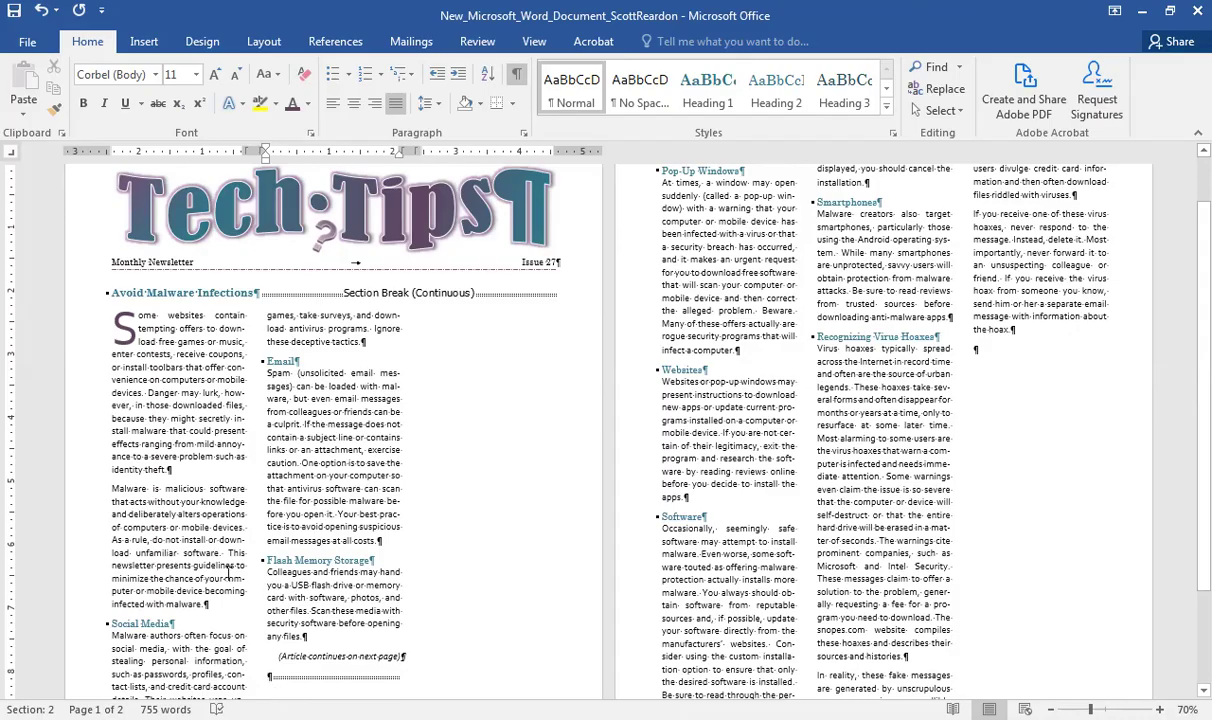
pyautogui.click(262, 42)
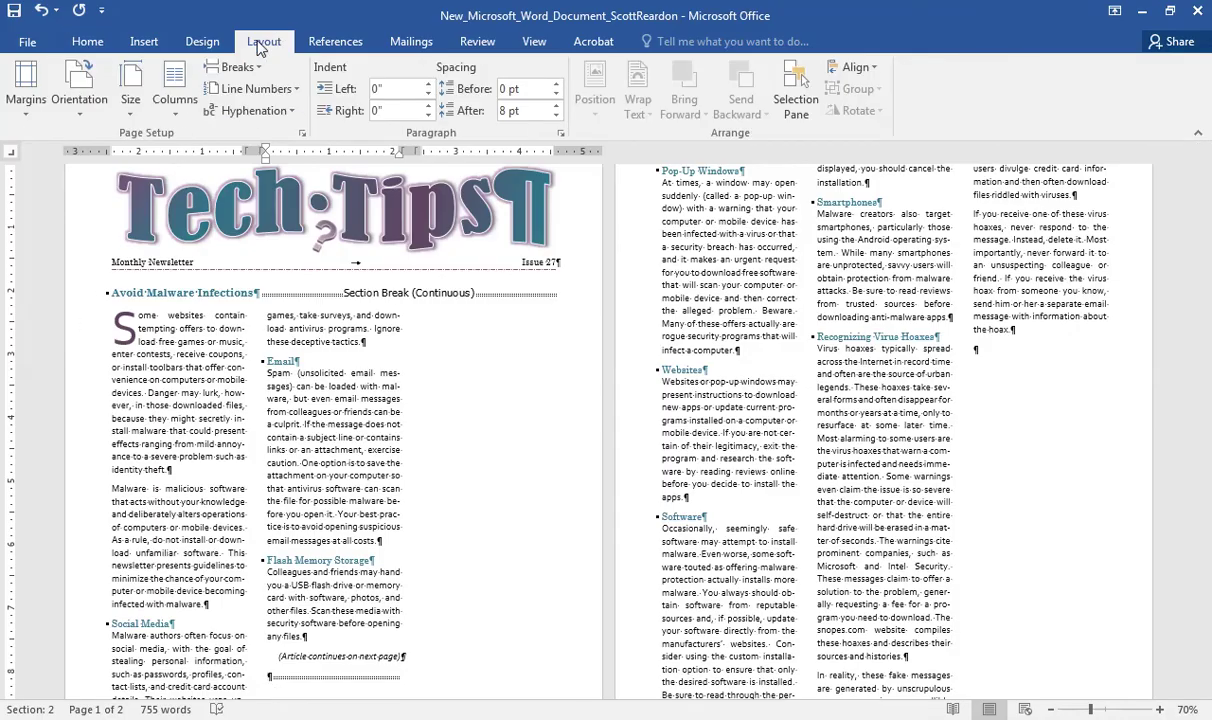
pyautogui.click(252, 67)
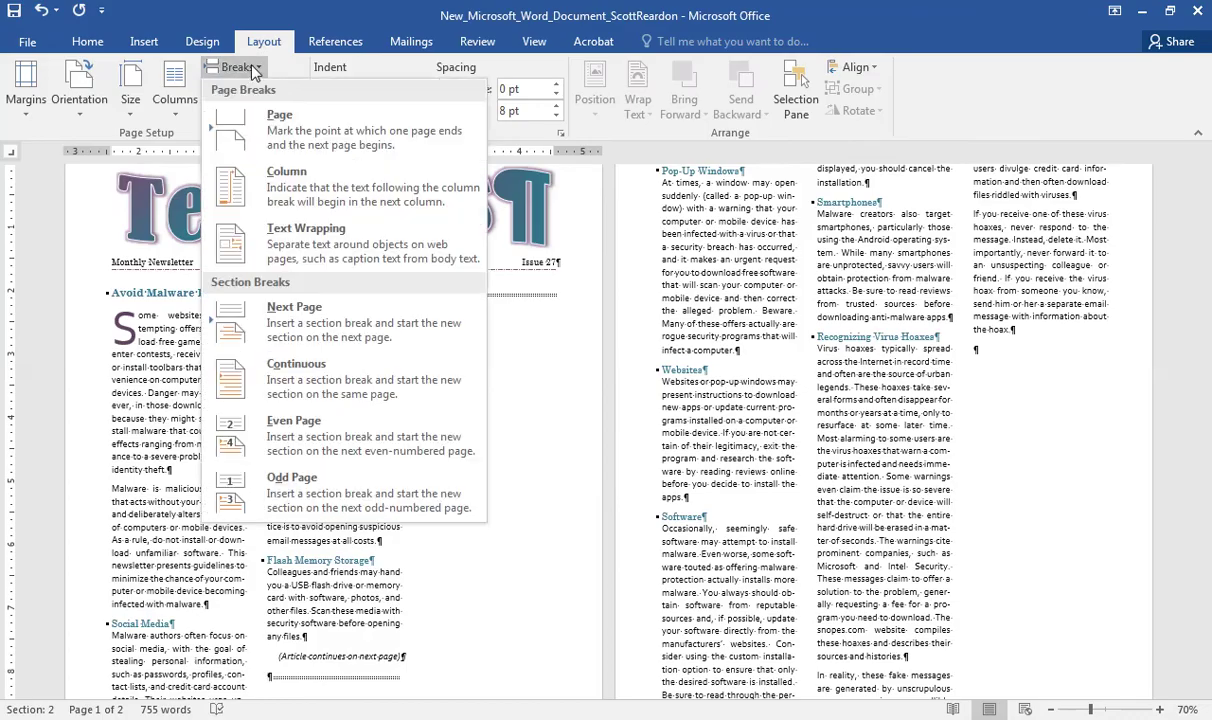
pyautogui.click(285, 172)
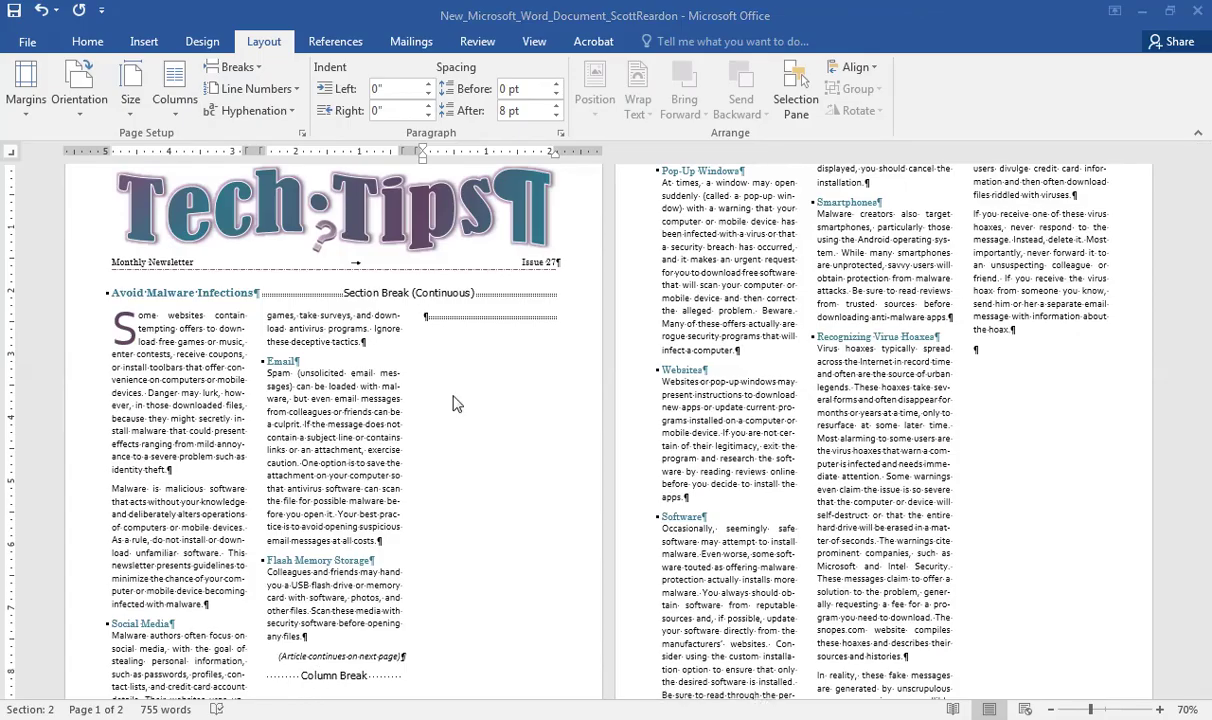
# Insert the text of the file Support_WD_7_TechTipsAnnouncements into the third column of page 1 and return the insertion point to its start
pyautogui.click(427, 325)
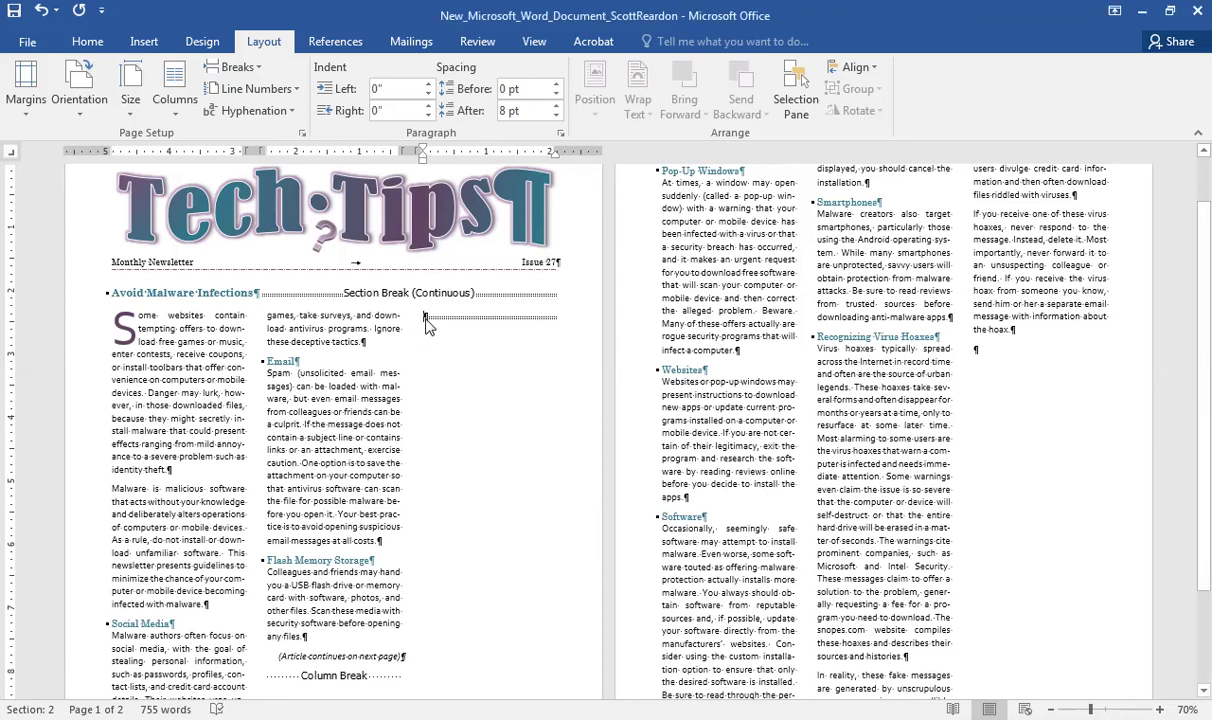
pyautogui.click(150, 42)
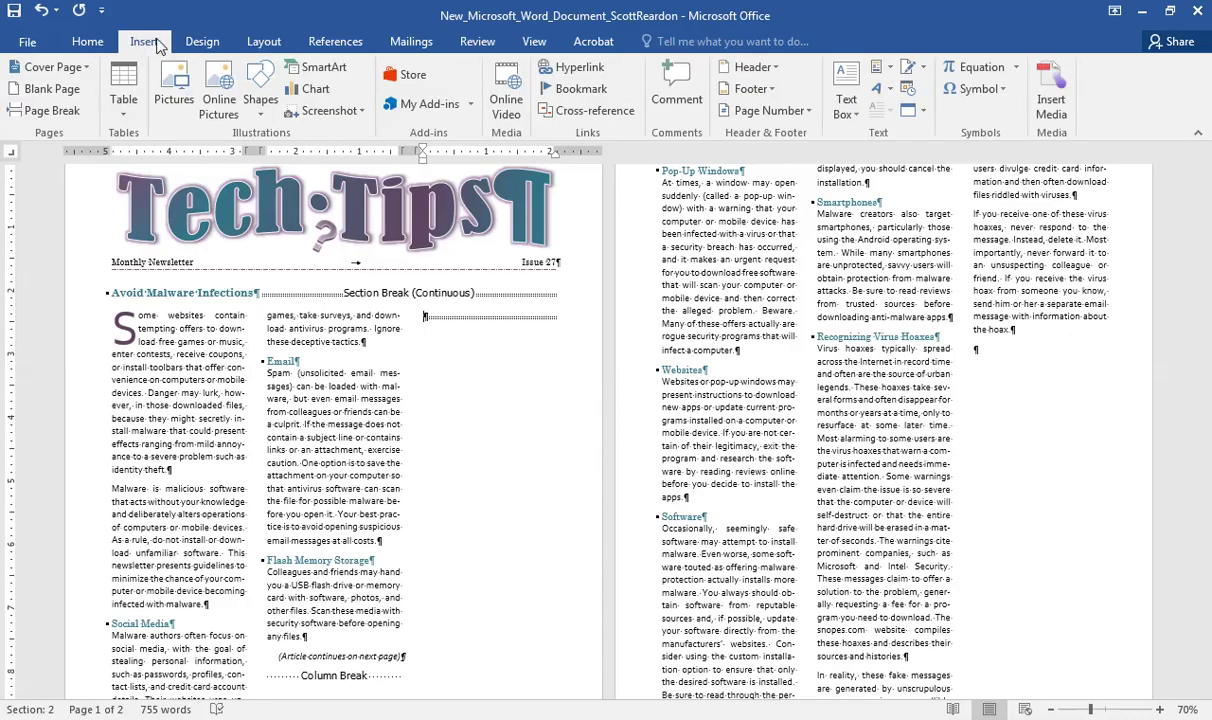
pyautogui.click(924, 116)
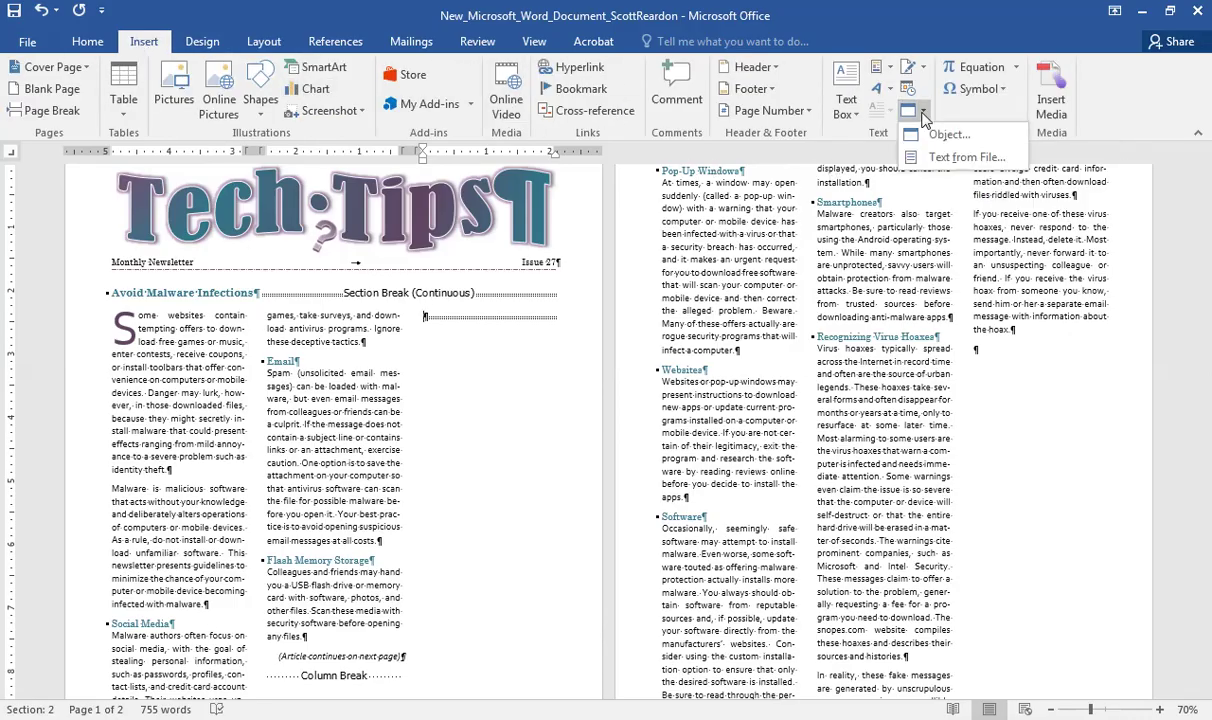
pyautogui.click(893, 152)
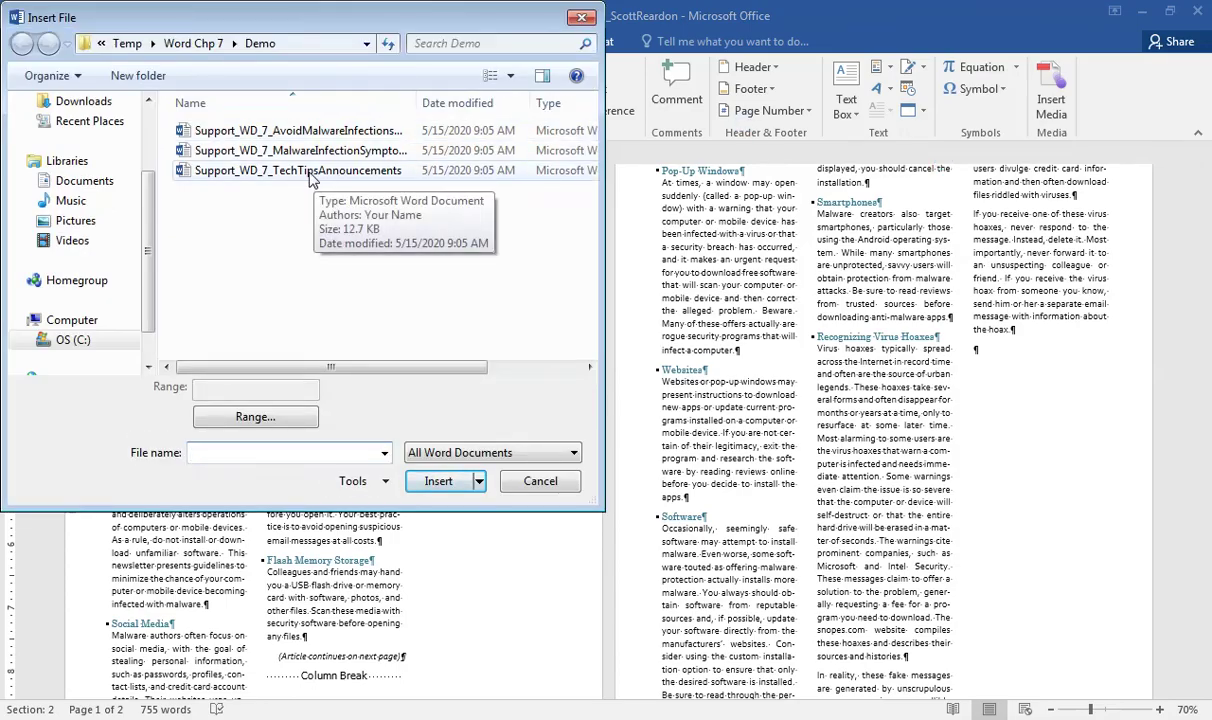
pyautogui.doubleClick(311, 175)
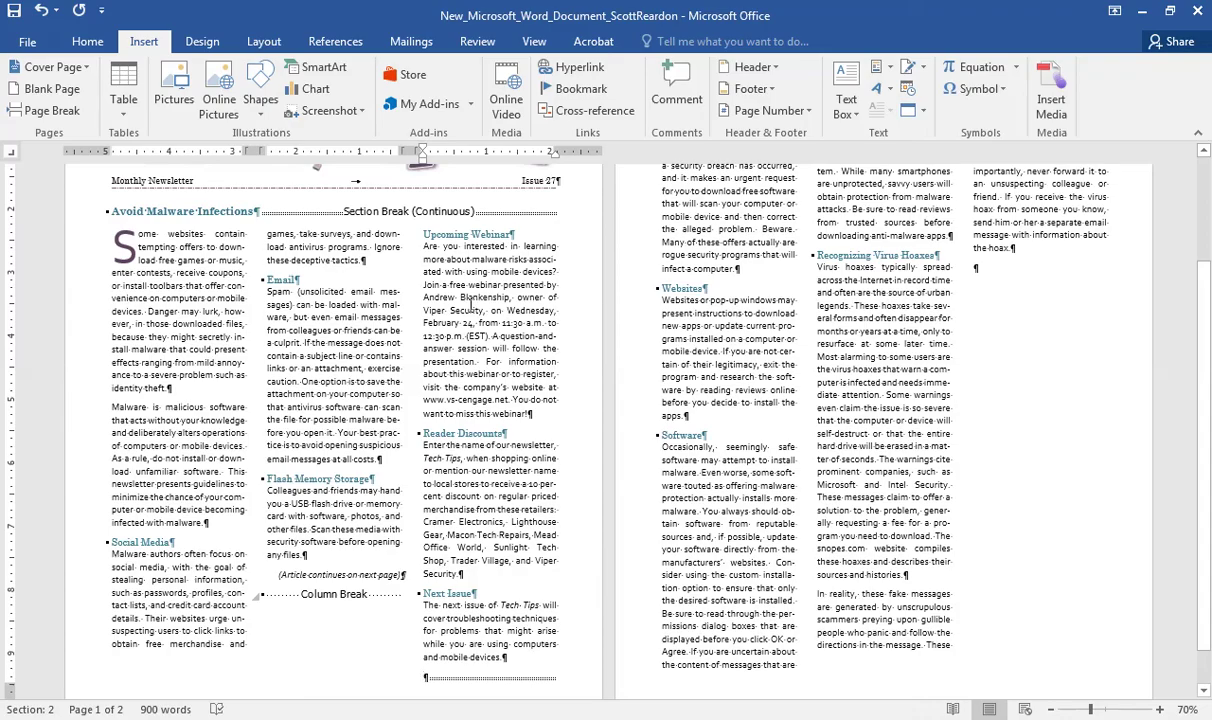
pyautogui.hotkey('shift', 'F5')
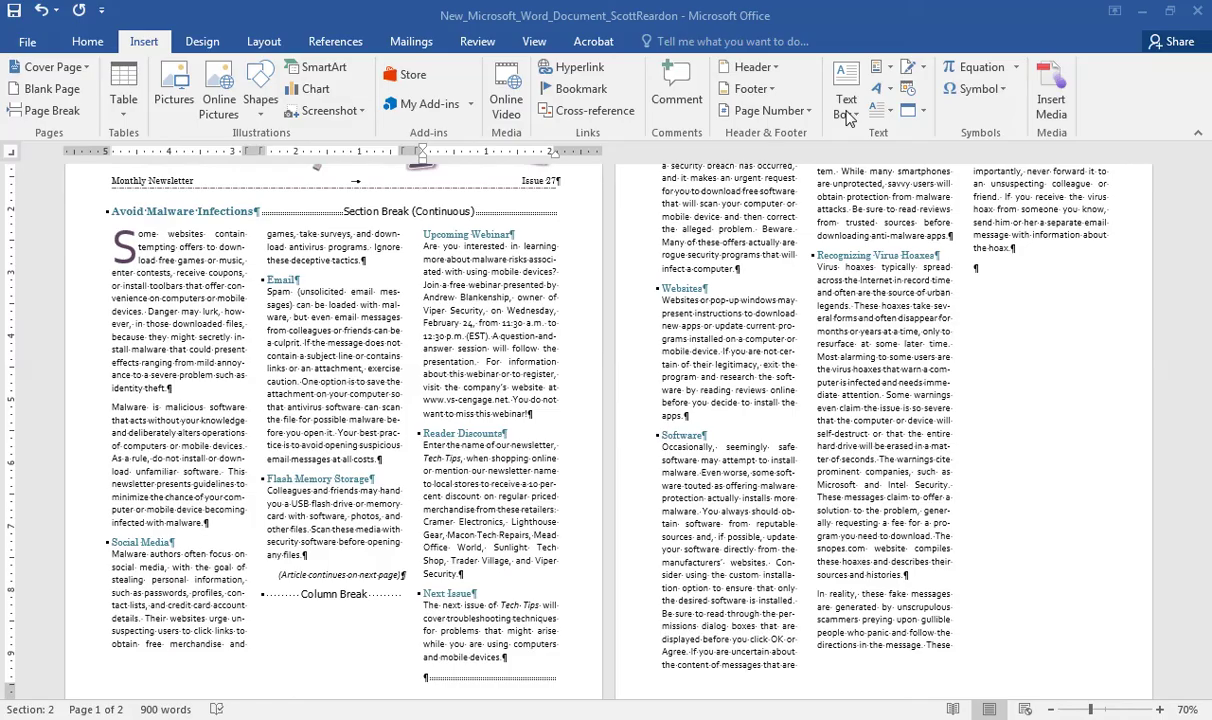
# Insert a Simple Quote text box and move it to the top of the second column, just below the continuous section break
pyautogui.click(847, 114)
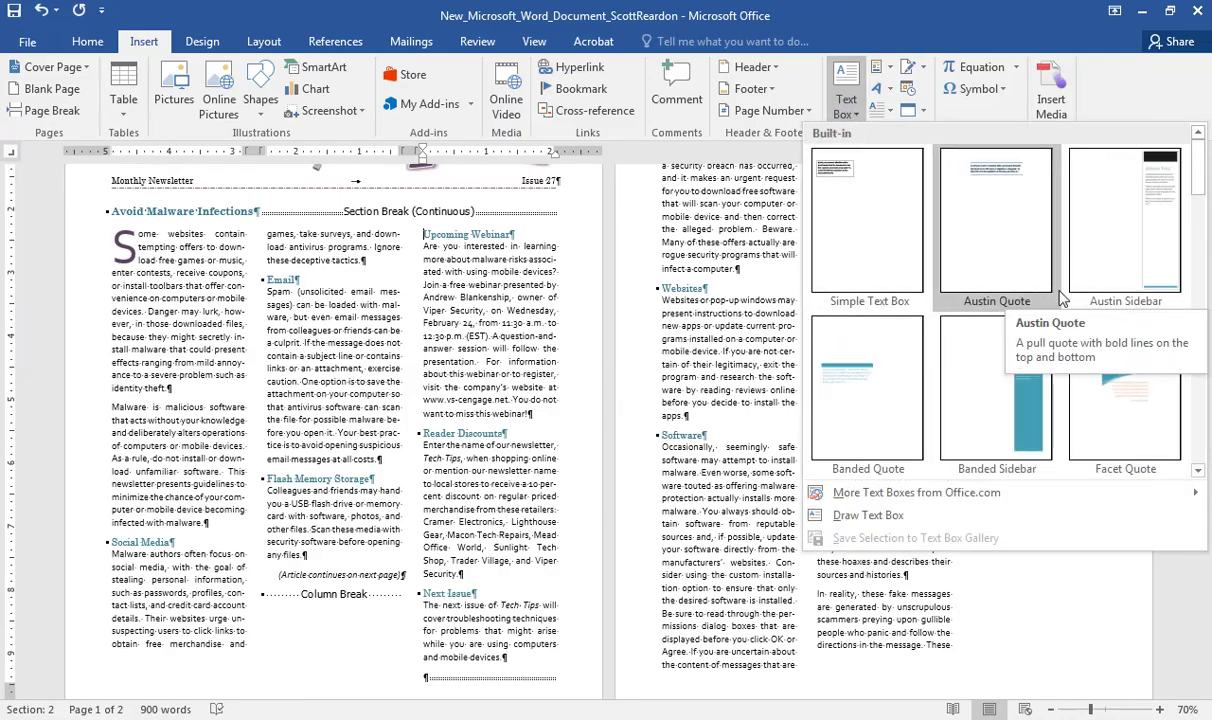
pyautogui.click(1197, 469)
pyautogui.click(1197, 469)
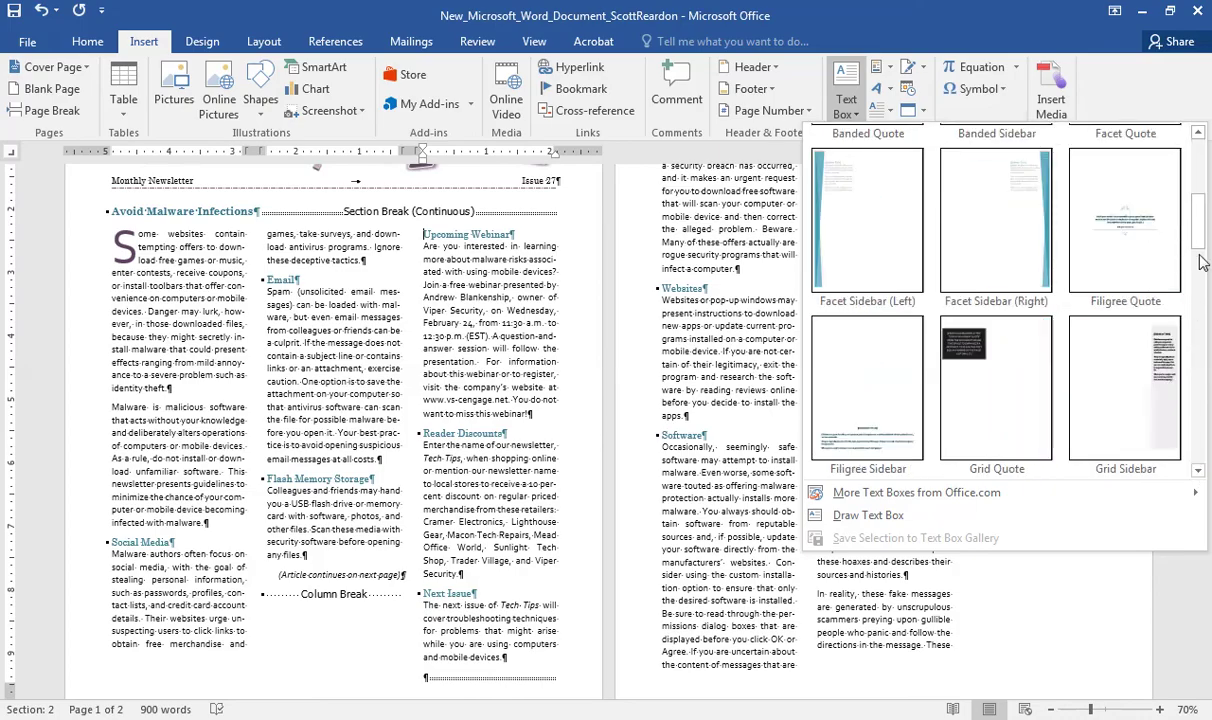
pyautogui.moveTo(1203, 258); pyautogui.dragTo(1197, 392)
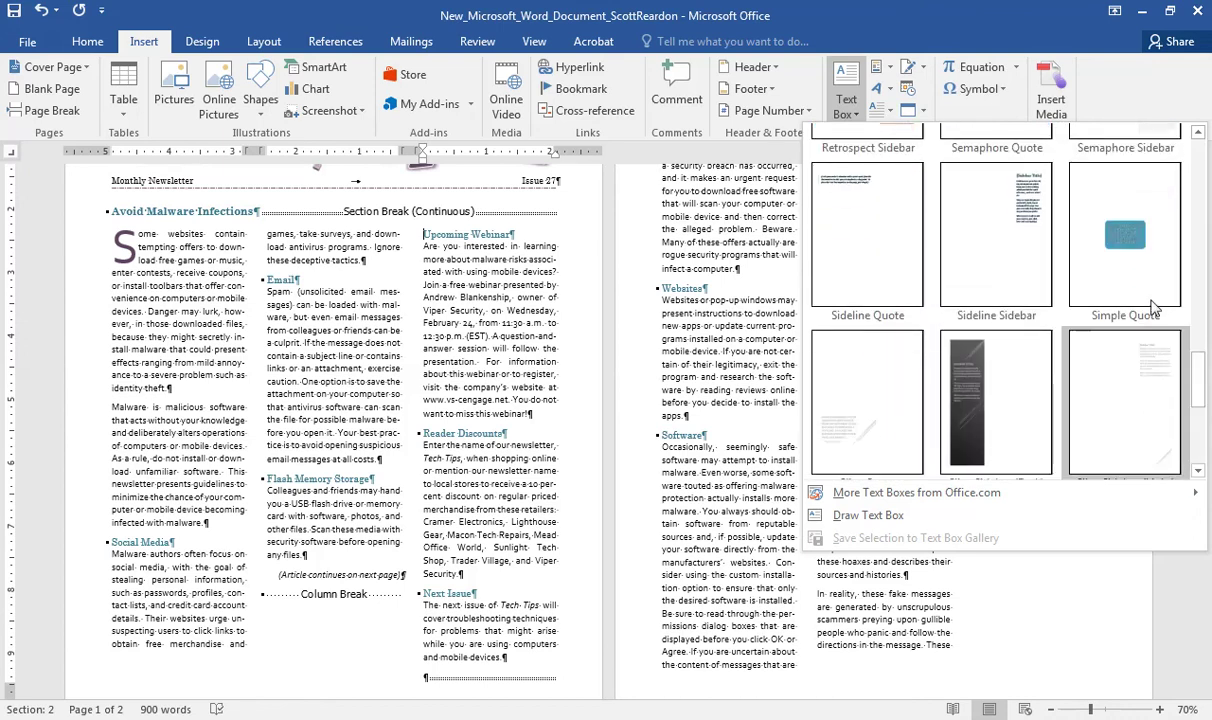
pyautogui.click(1070, 226)
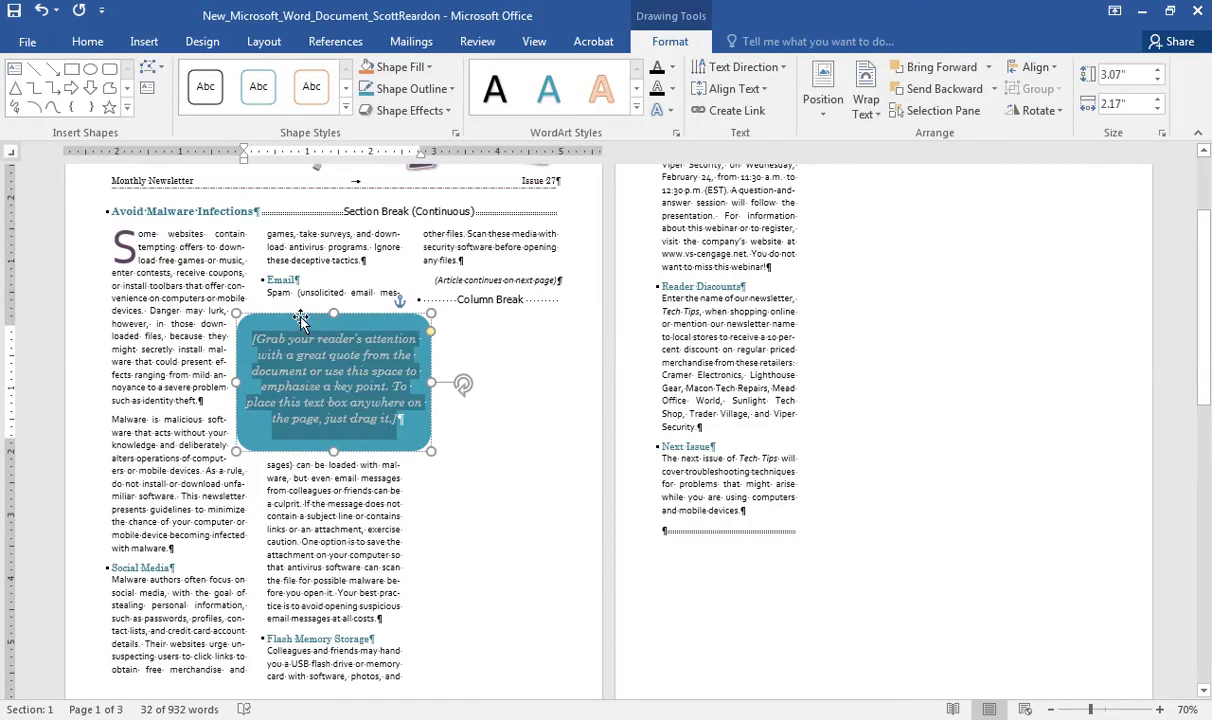
pyautogui.moveTo(301, 320); pyautogui.dragTo(323, 240)
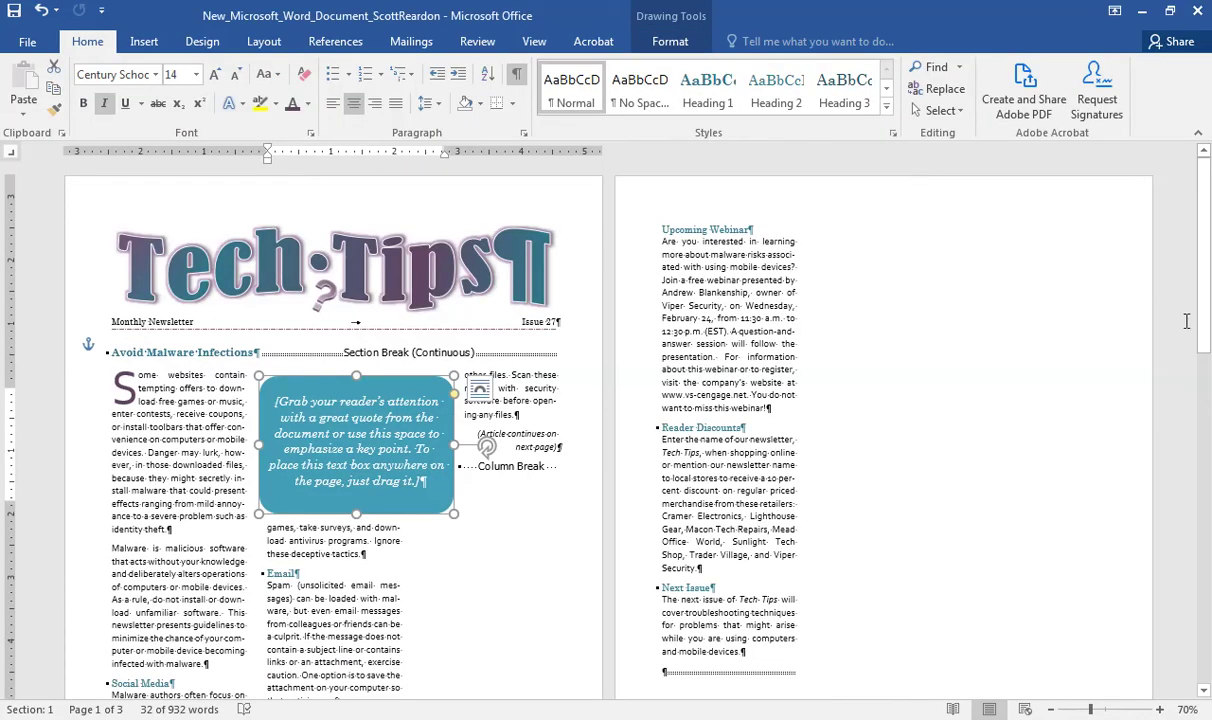
# Copy "some software touted as offering malware protection actually installs more malware." from the Software paragraph over the pull quote's placeholder text, merging the formatting
pyautogui.moveTo(1203, 215); pyautogui.dragTo(1180, 600)
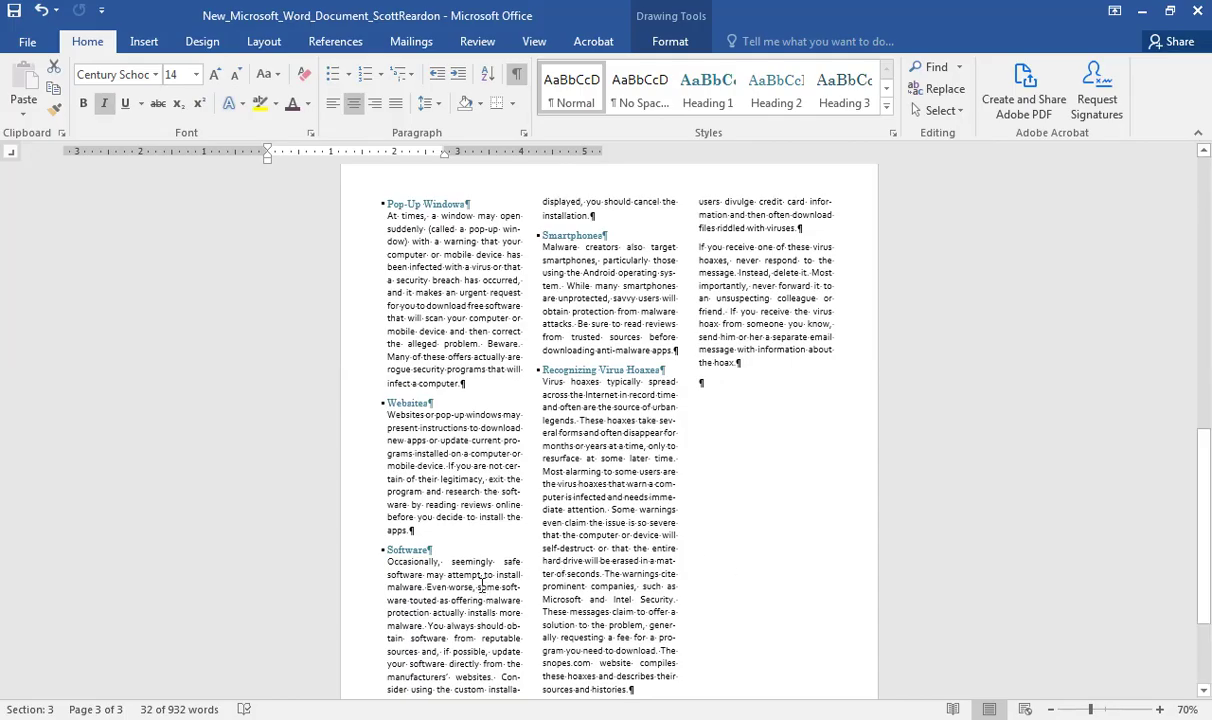
pyautogui.moveTo(483, 586)
pyautogui.mouseDown()
pyautogui.moveTo(492, 612)
pyautogui.moveTo(425, 628)
pyautogui.mouseUp()
pyautogui.hotkey('ctrl', 'c')
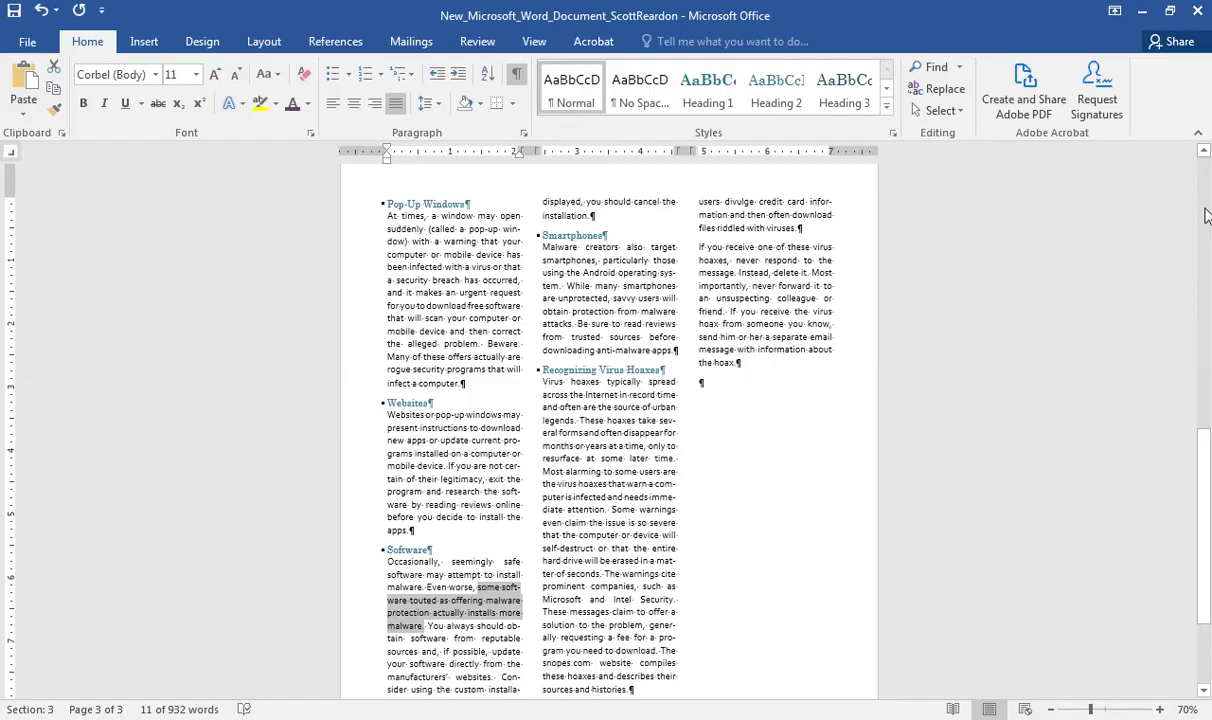
pyautogui.scroll(10, 1100, 210)
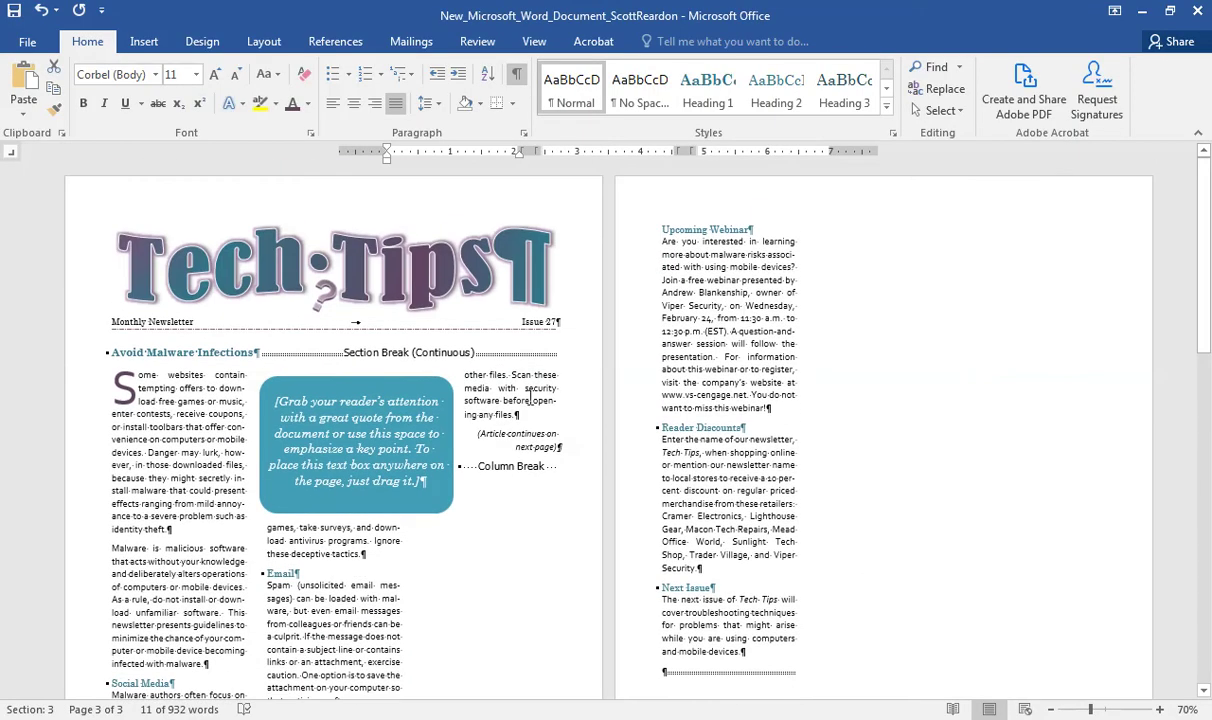
pyautogui.tripleClick(325, 448)
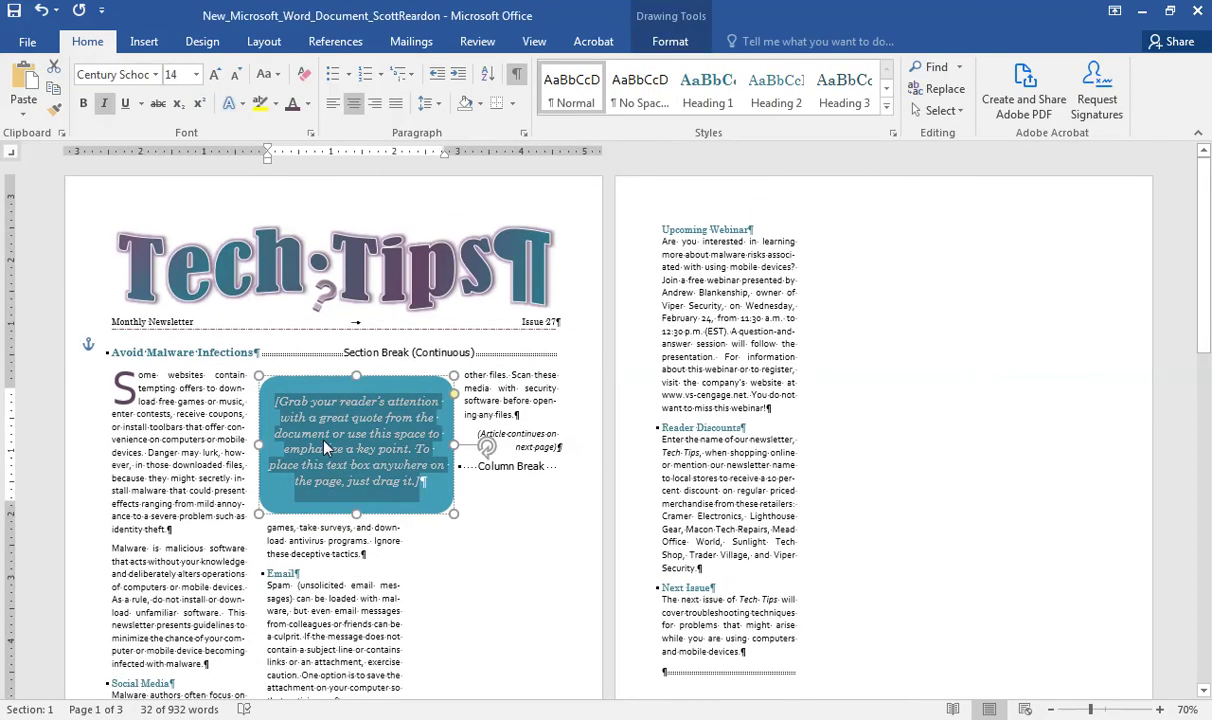
pyautogui.hotkey('ctrl', 'v')
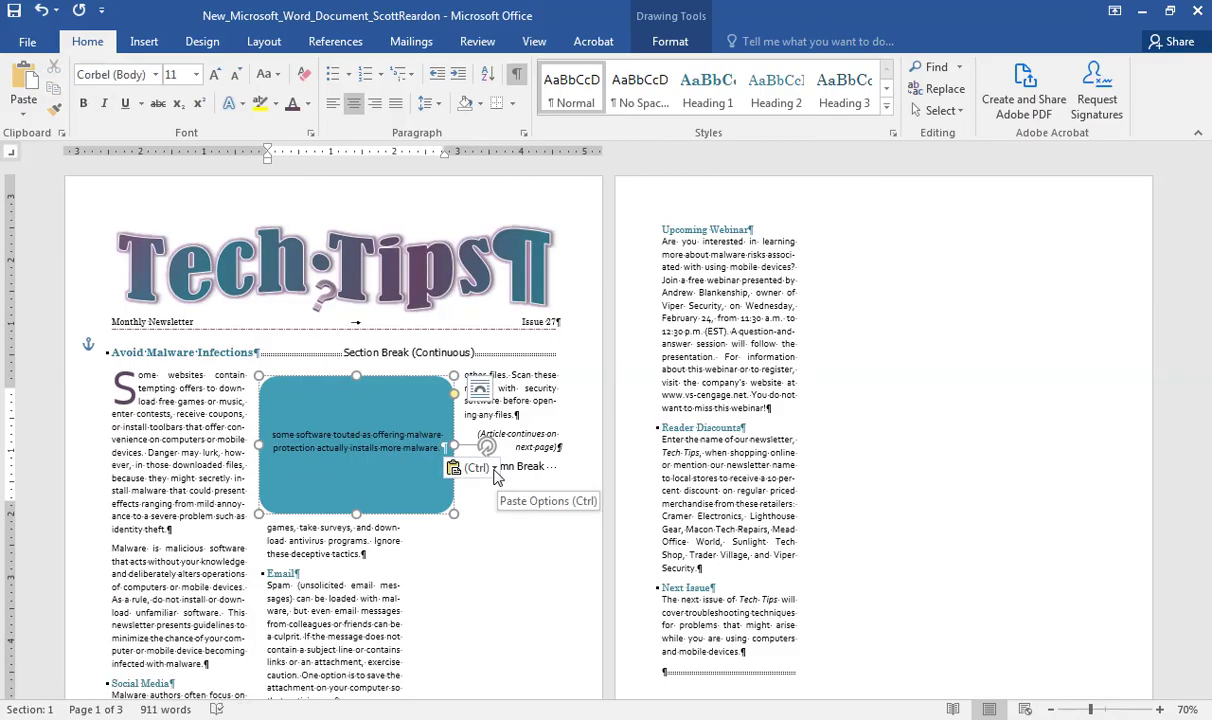
pyautogui.click(497, 478)
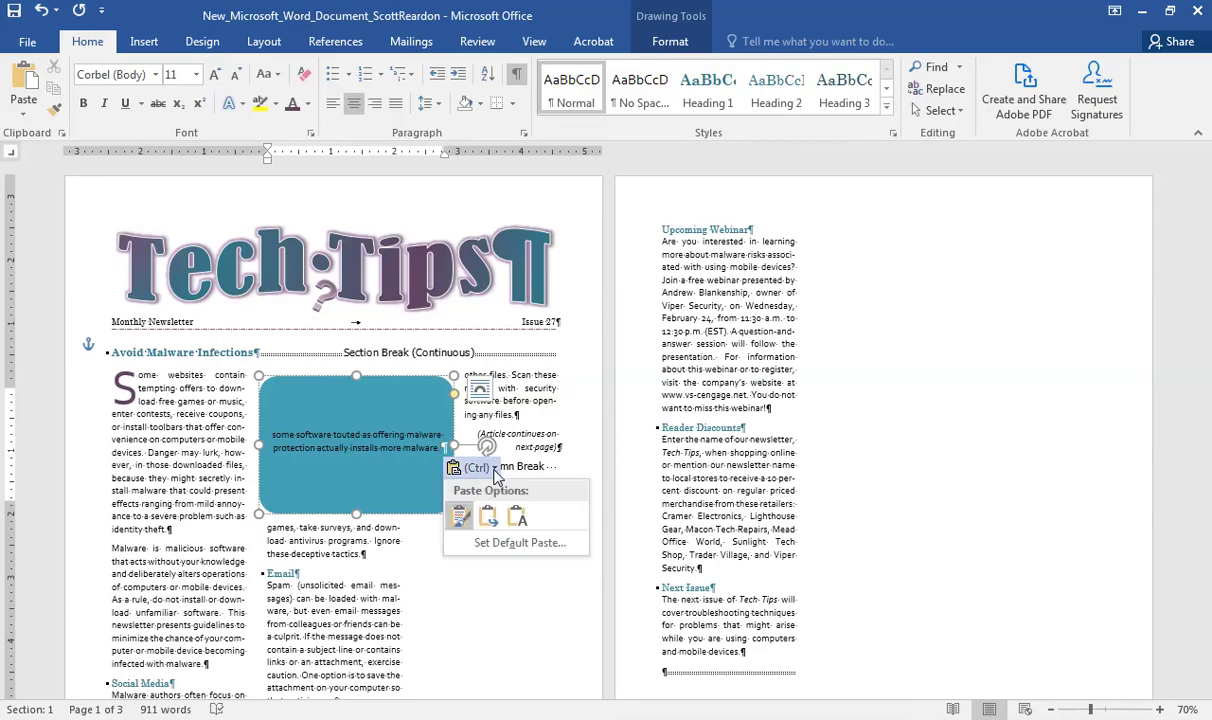
pyautogui.click(483, 519)
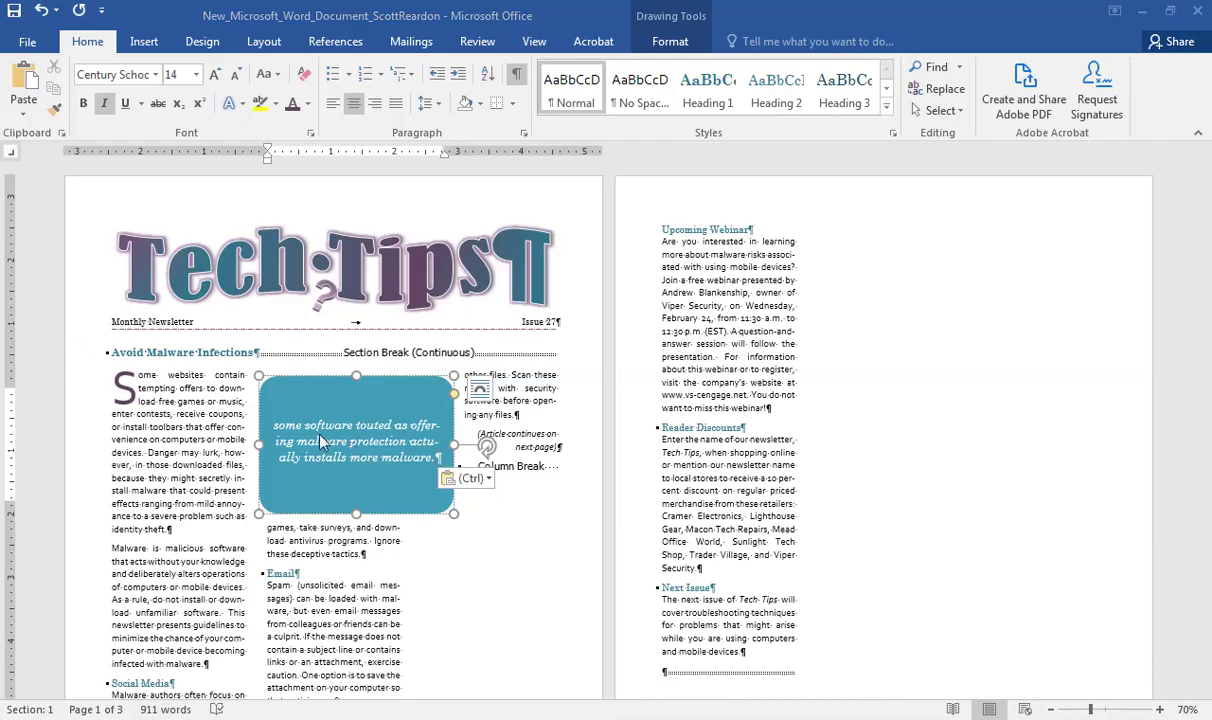
# Capitalize the first letter of the pull quote so it begins with "Some"
pyautogui.click(283, 425)
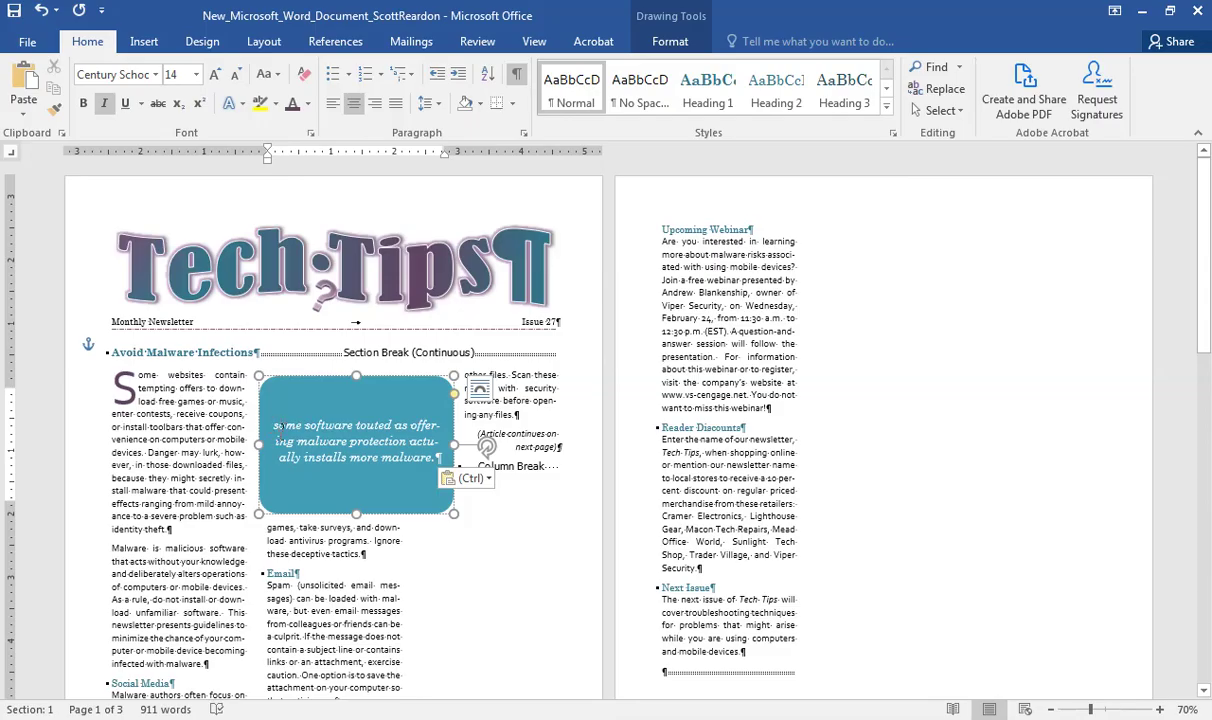
pyautogui.press('Delete')
pyautogui.write('S')
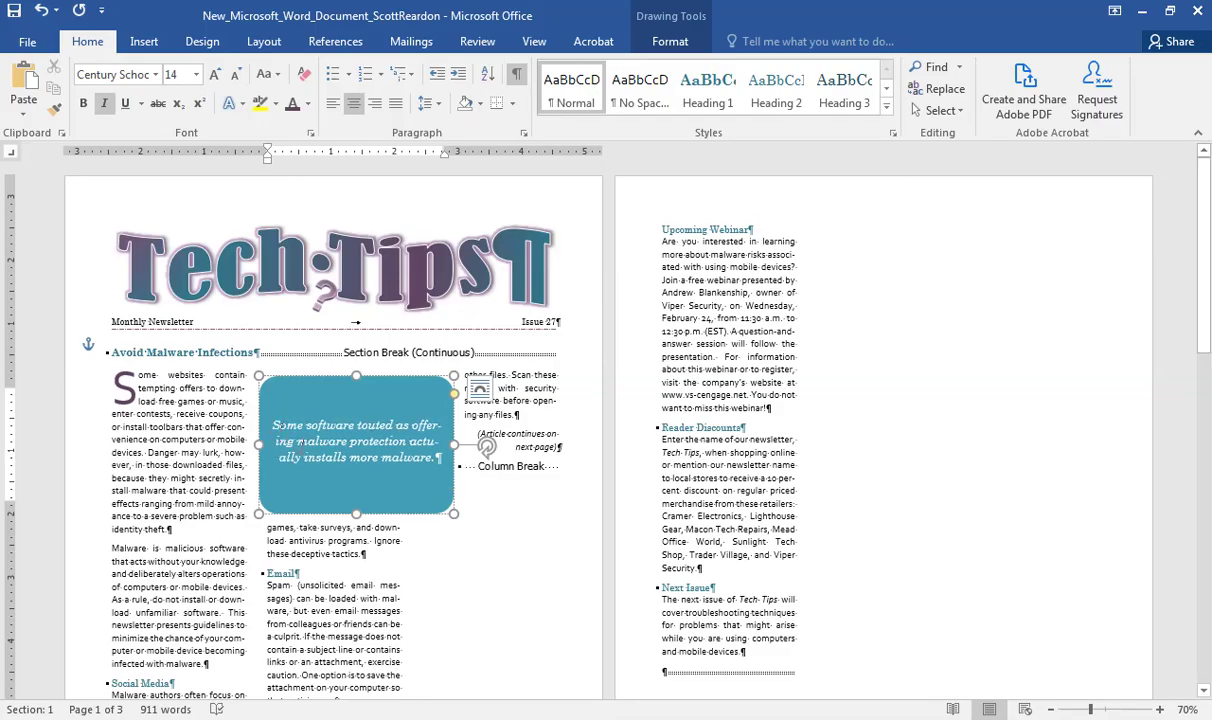
# Set the font size of the whole pull quote text to 11
pyautogui.tripleClick(297, 447)
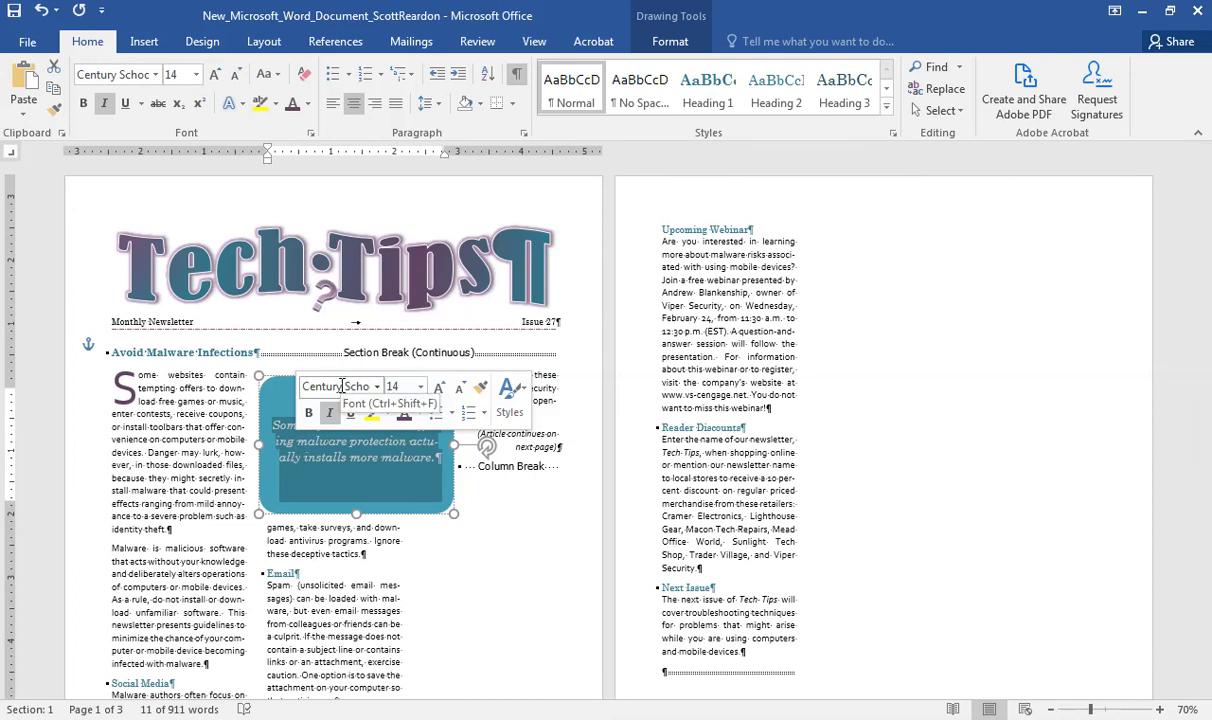
pyautogui.click(420, 386)
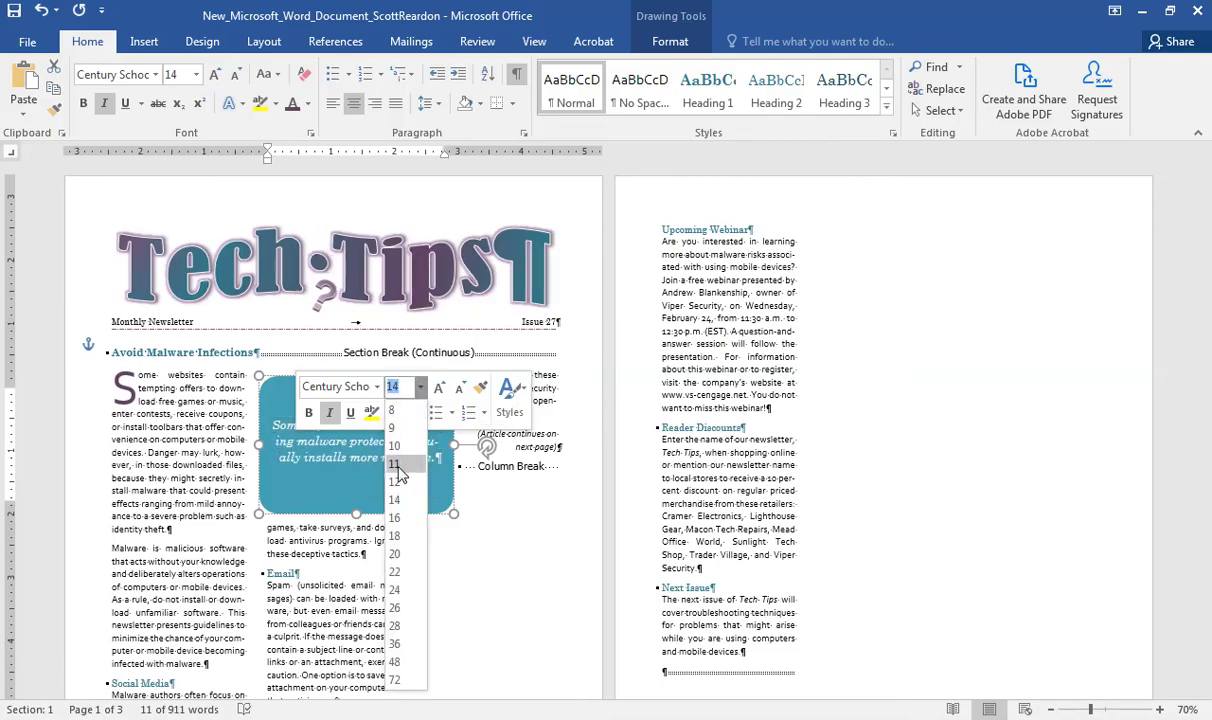
pyautogui.click(396, 464)
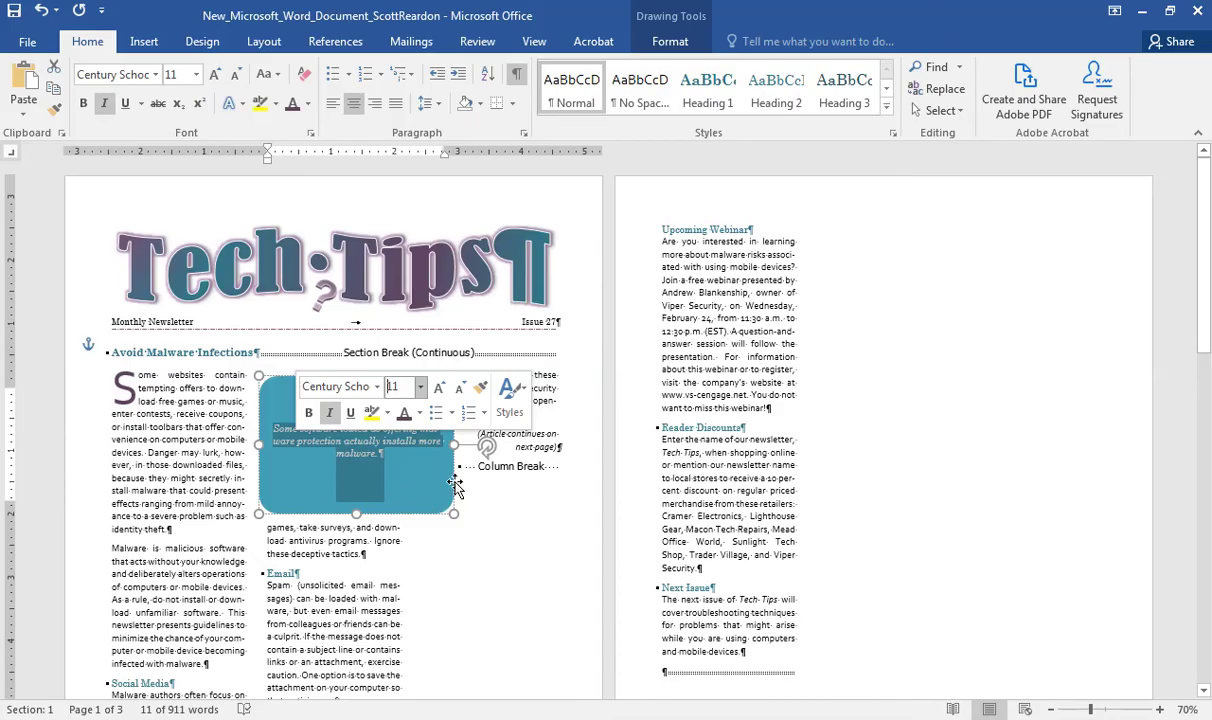
pyautogui.click(403, 456)
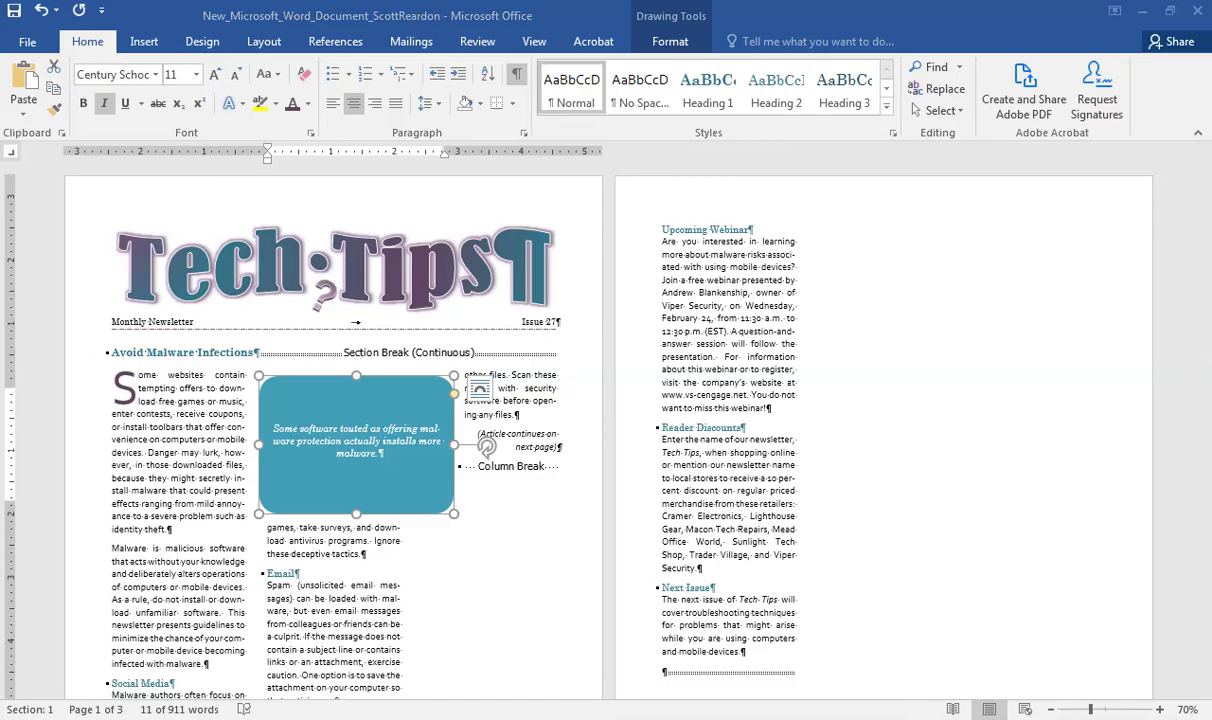
# Move the pull quote text box sideways so it overlaps the first and second columns, and undo the last small shift
pyautogui.click(313, 382)
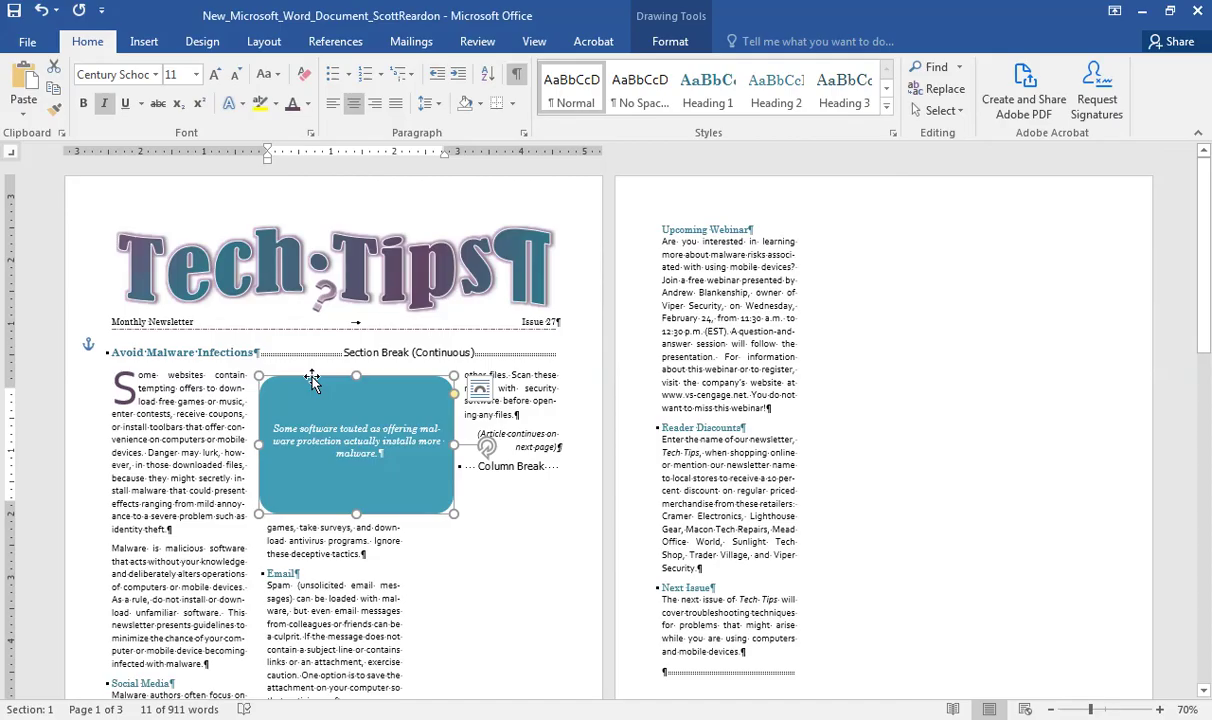
pyautogui.moveTo(313, 382); pyautogui.dragTo(259, 381)
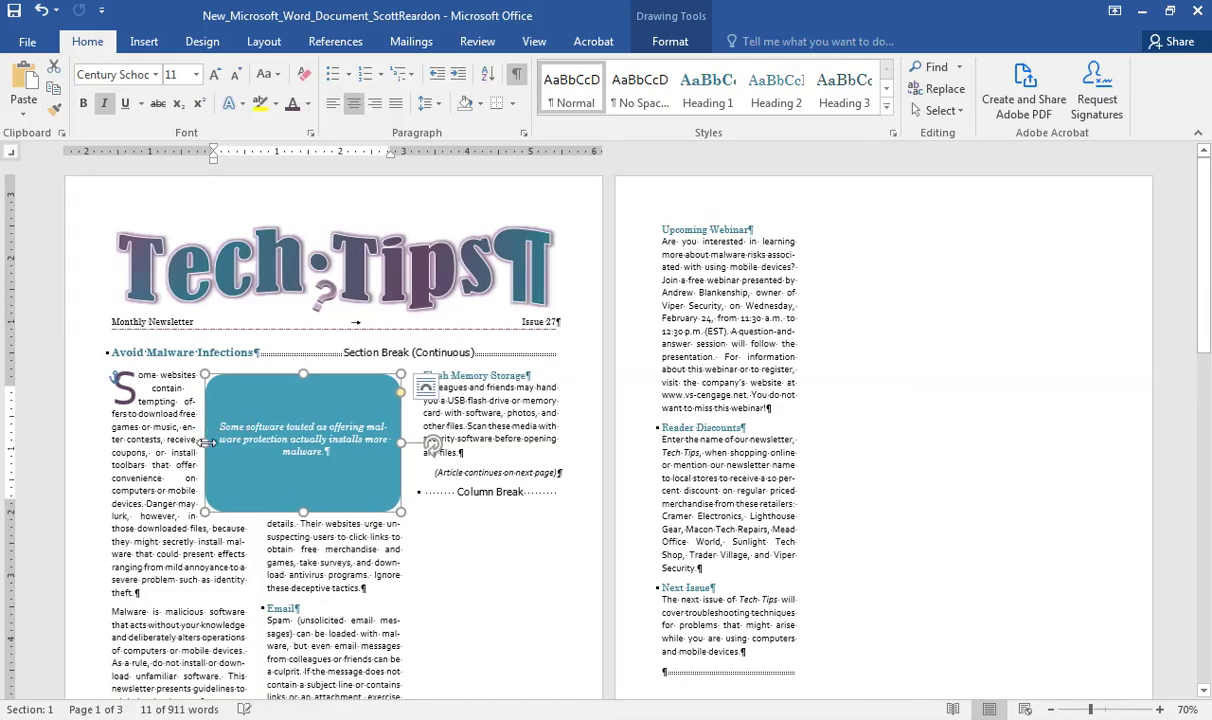
pyautogui.moveTo(229, 442); pyautogui.dragTo(199, 442)
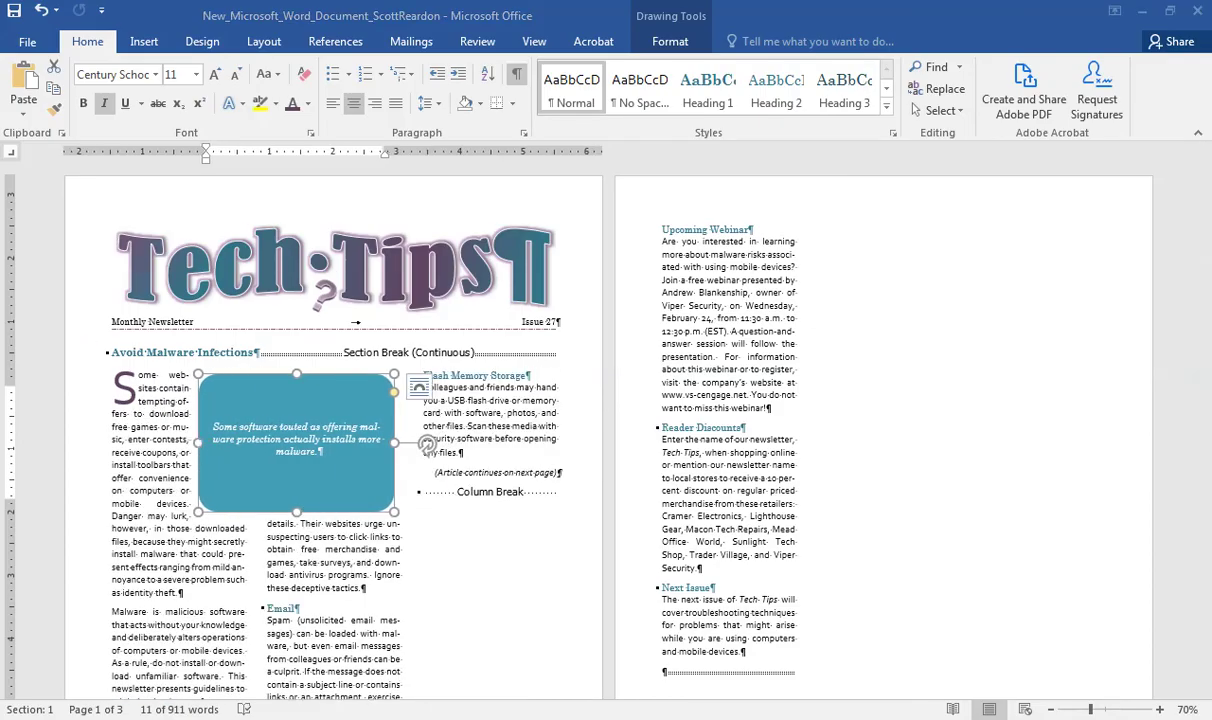
pyautogui.hotkey('ctrl', 'z')
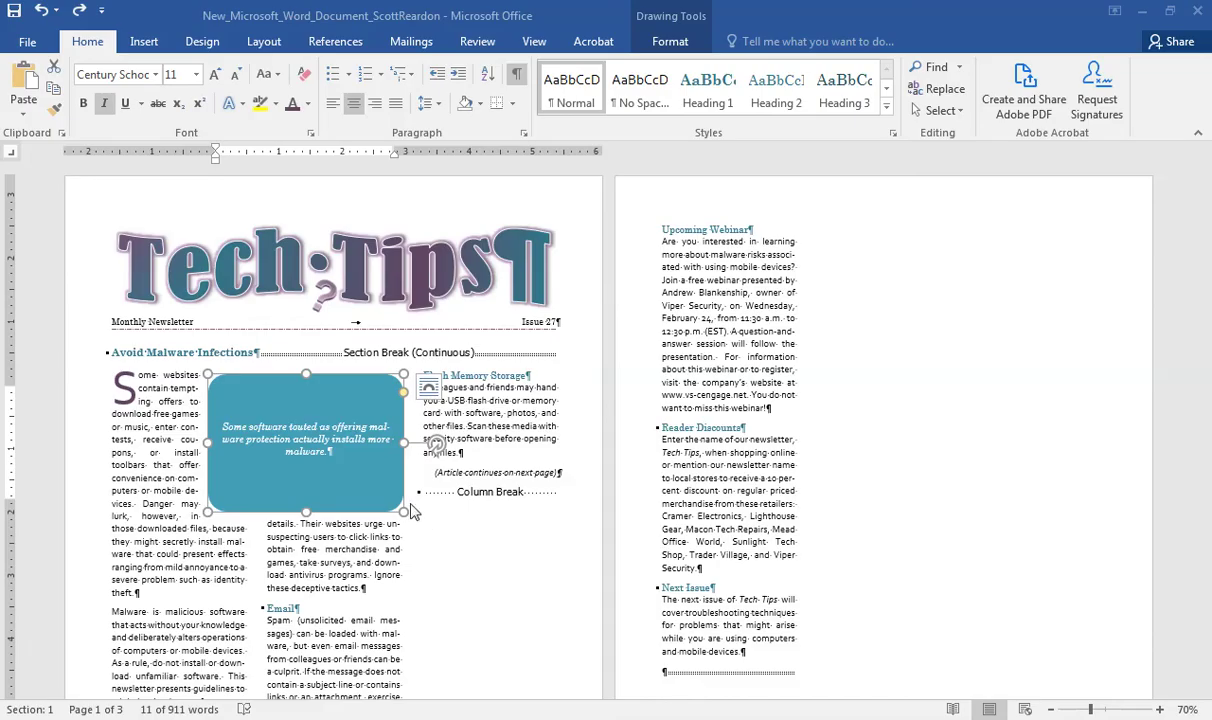
# Shrink the pull quote text box from its lower corner until it fits closely around the quote, about 2 by 1.16 inches
pyautogui.click(404, 514)
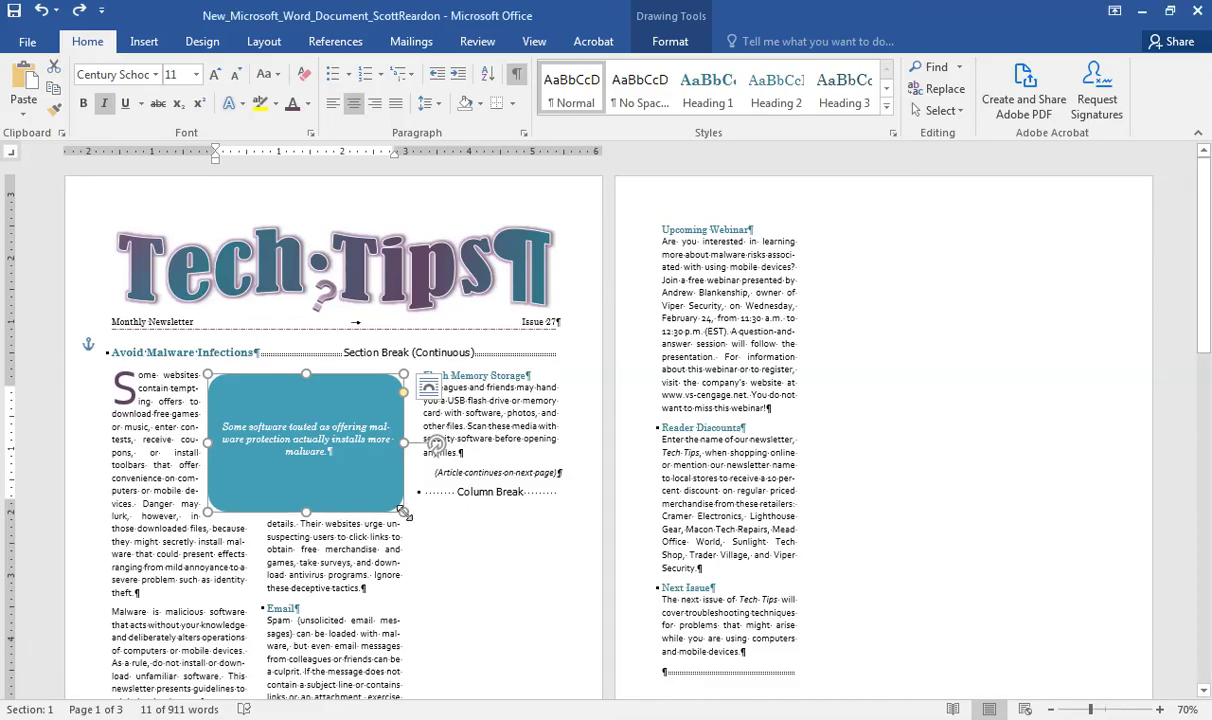
pyautogui.moveTo(404, 514); pyautogui.dragTo(335, 446)
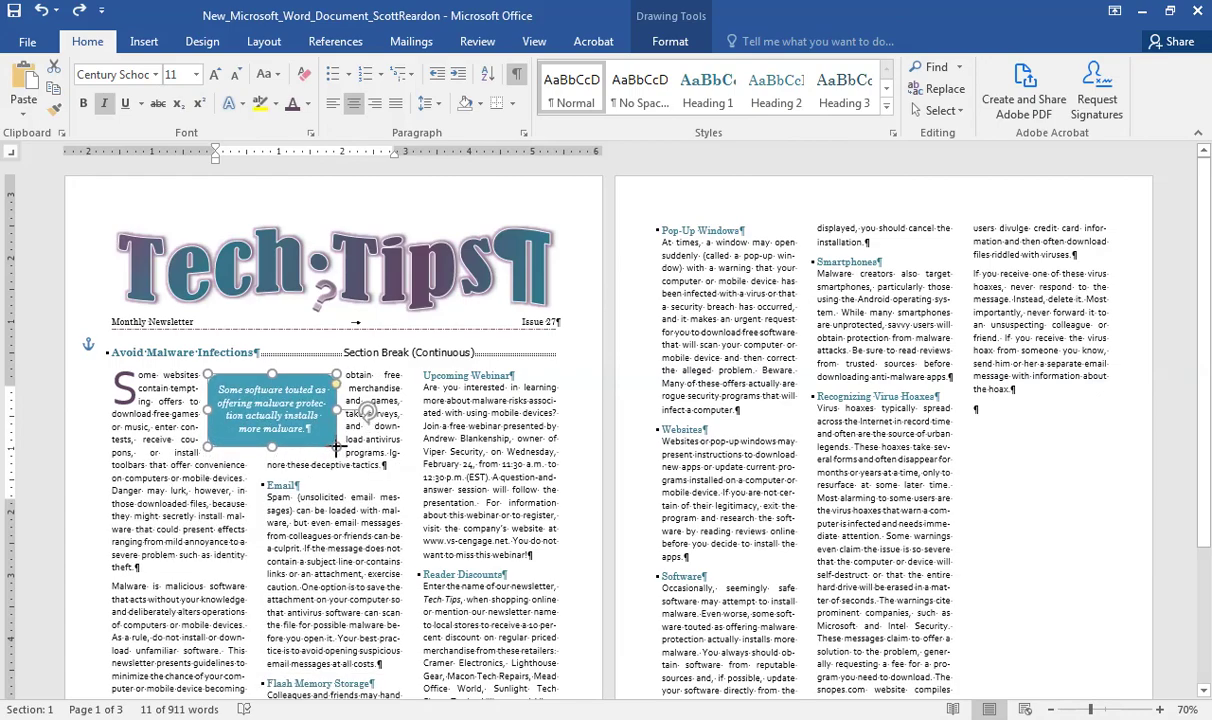
pyautogui.moveTo(336, 448); pyautogui.dragTo(336, 449)
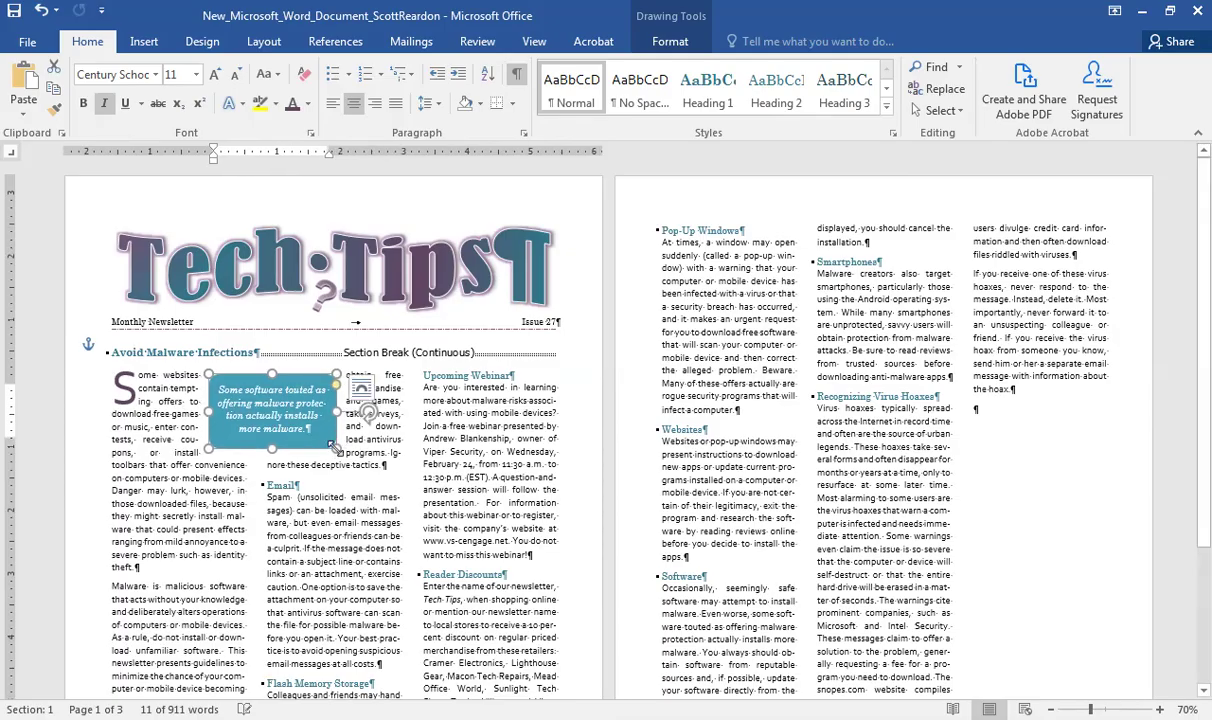
# Set the pull quote text box's exact size to 1.85" high and 1.4" wide
pyautogui.click(670, 41)
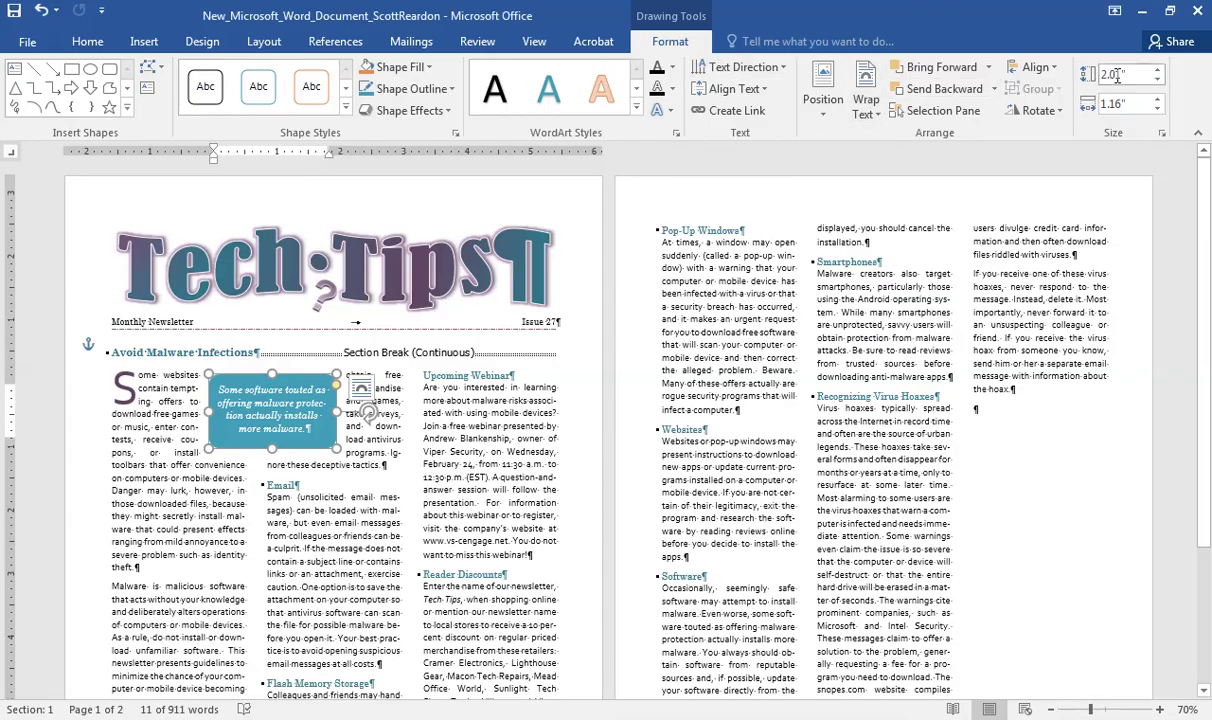
pyautogui.click(1127, 75)
pyautogui.write('1.85')
pyautogui.click(1136, 101)
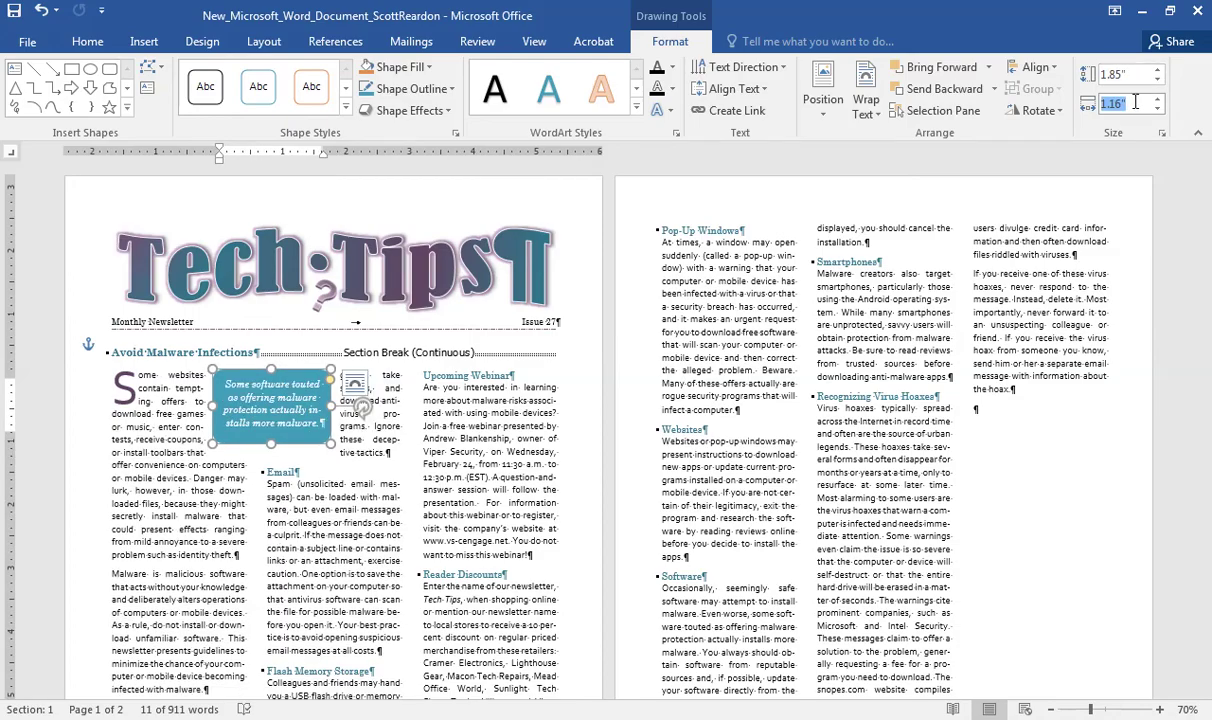
pyautogui.write('1.4')
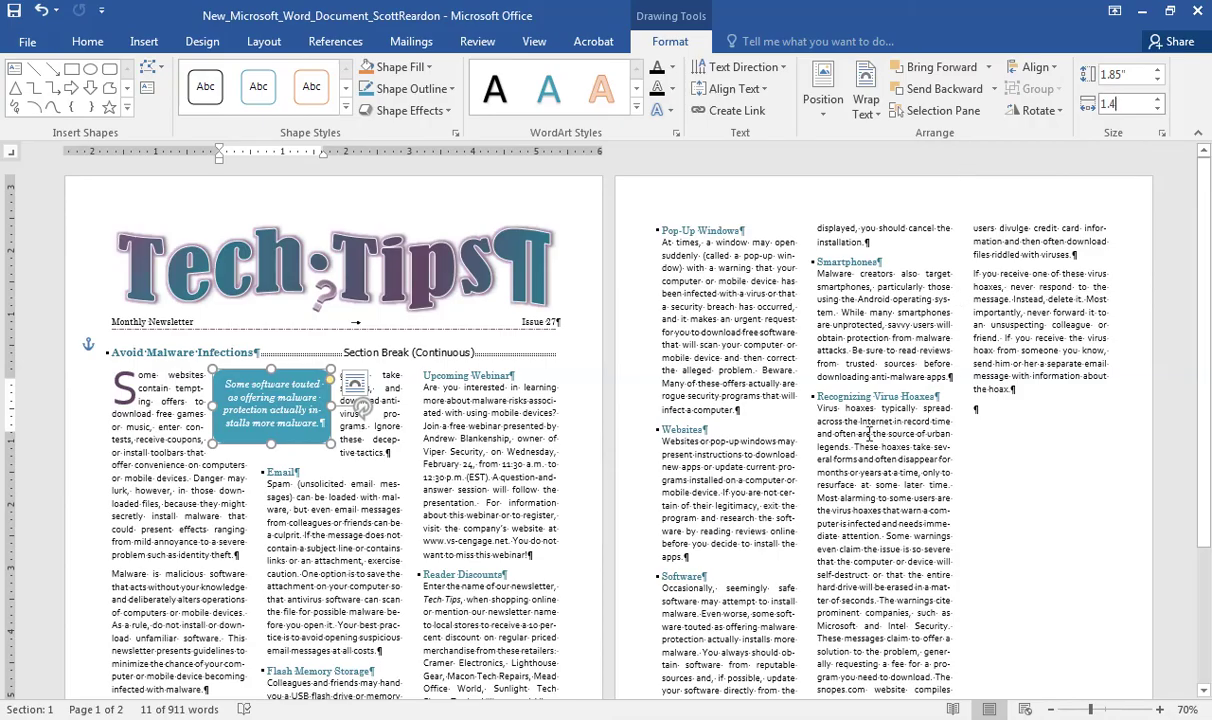
pyautogui.press('Return')
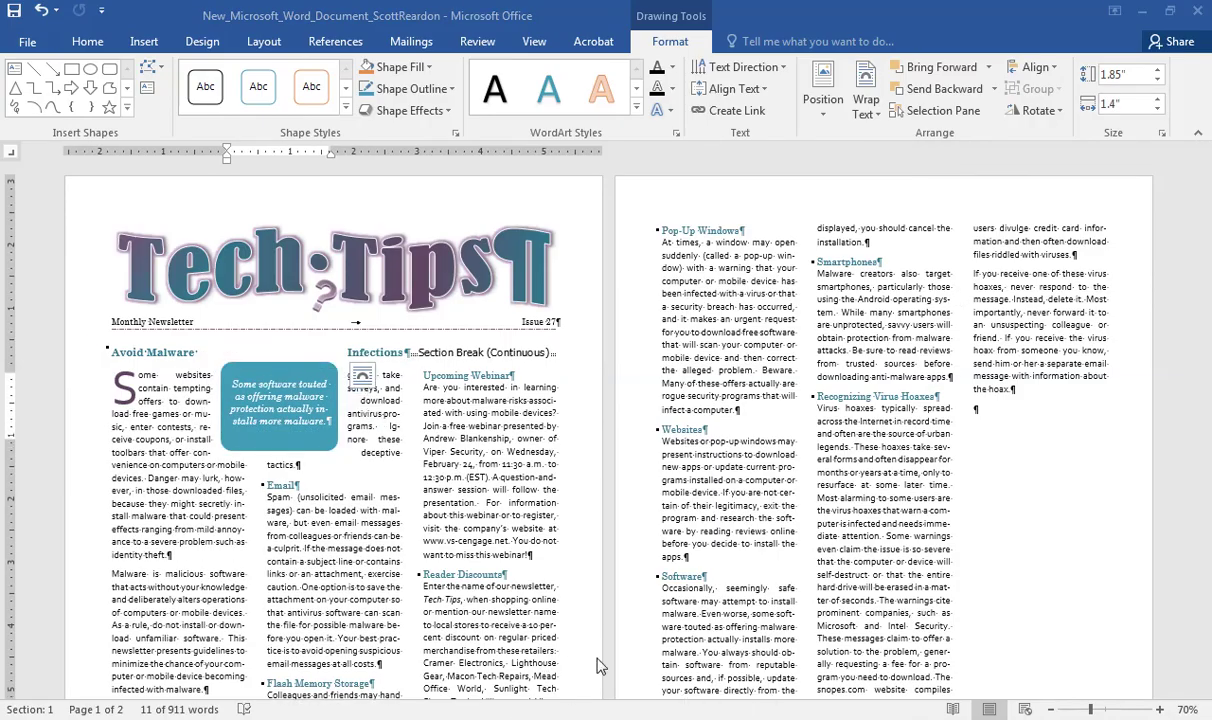
# Apply the solid purple colored-fill theme shape style to the pull quote text box
pyautogui.click(289, 362)
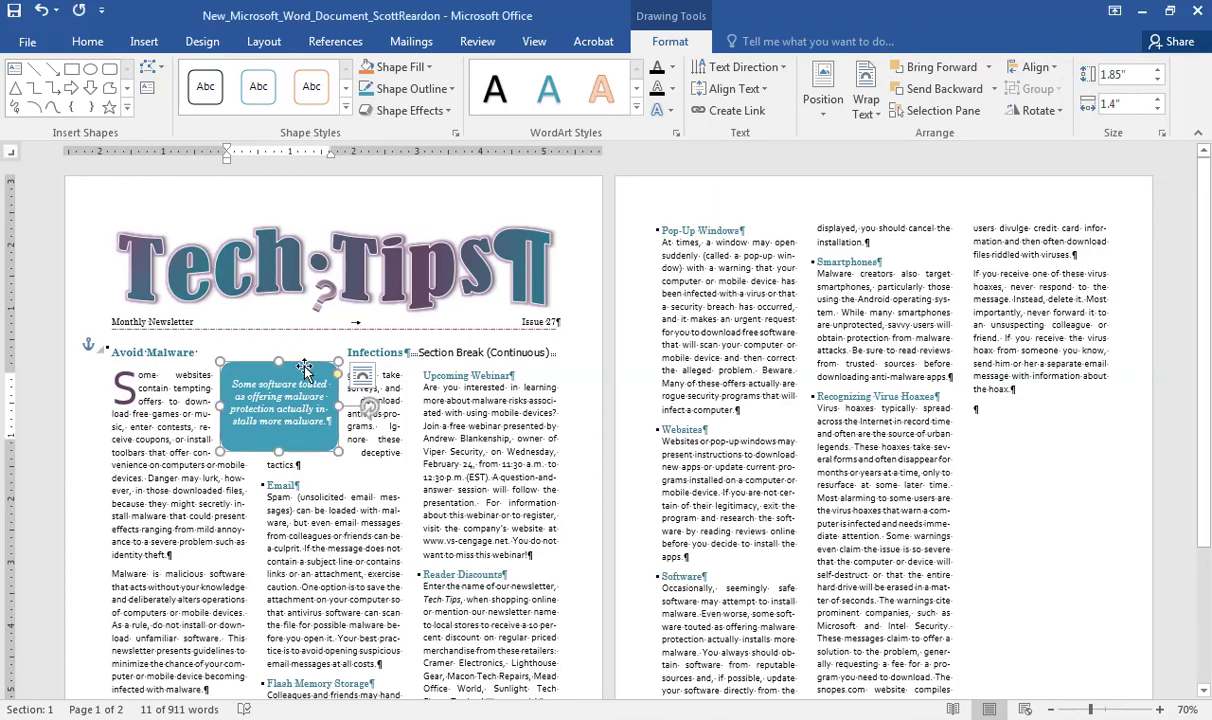
pyautogui.click(346, 110)
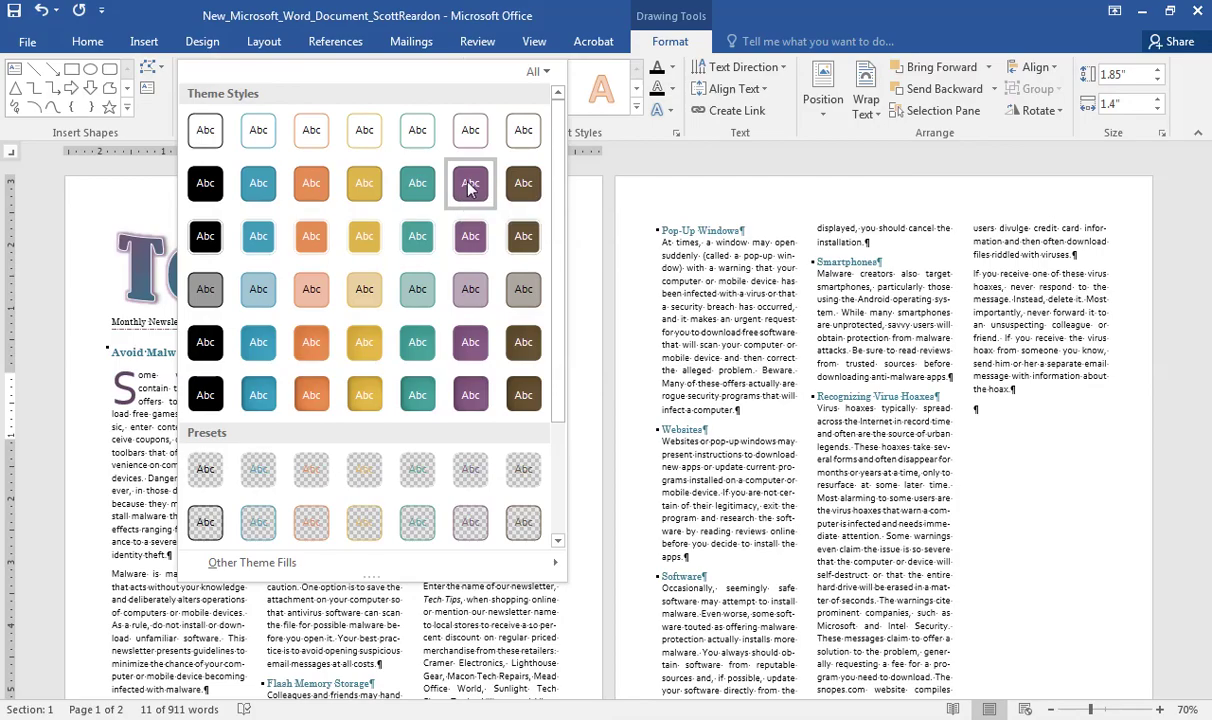
pyautogui.click(470, 187)
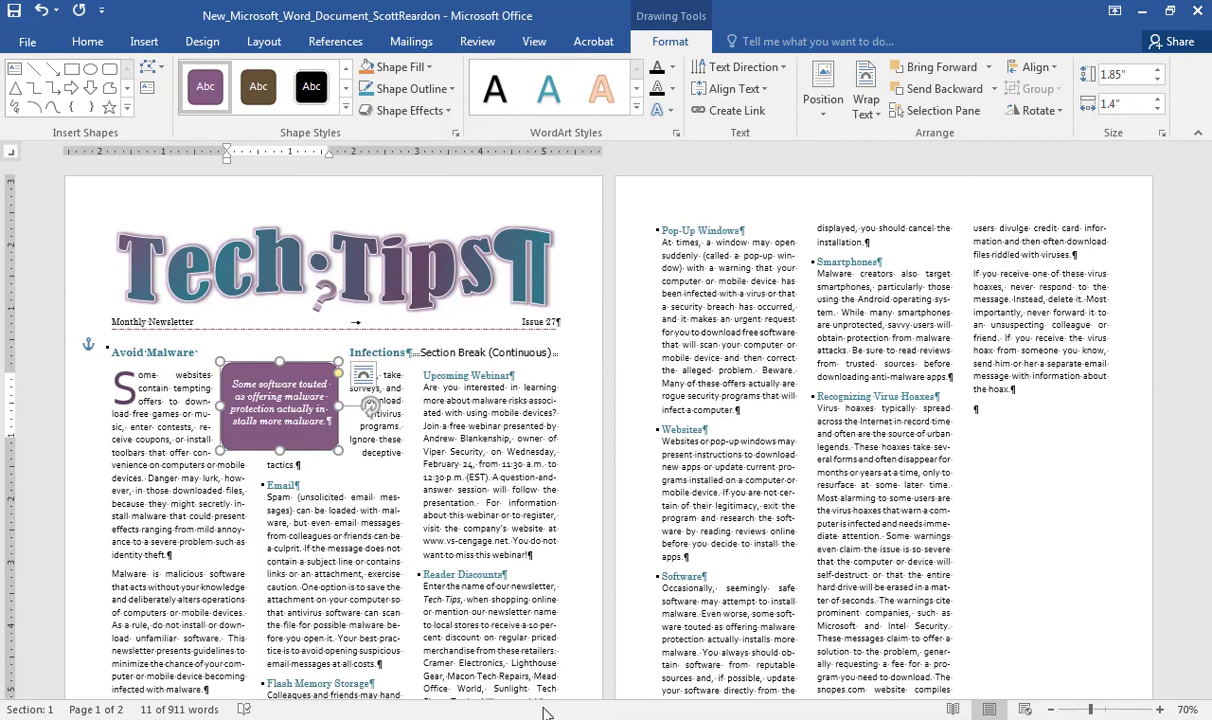
pyautogui.moveTo(494, 718)
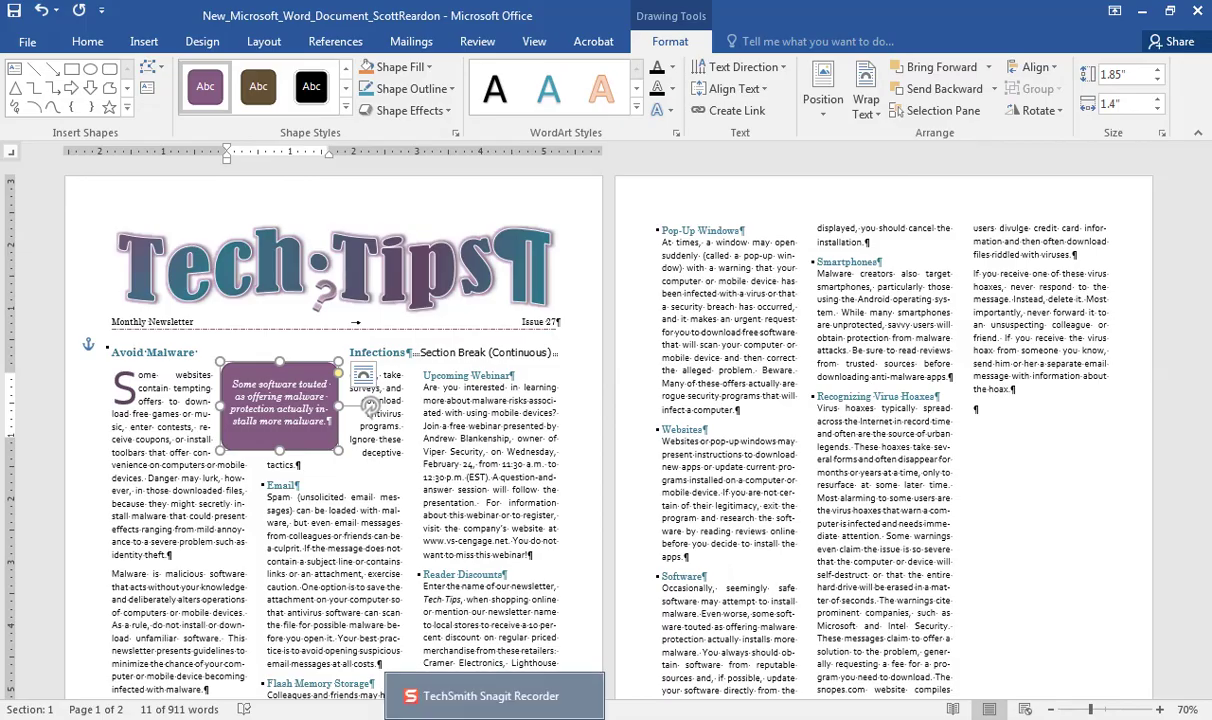